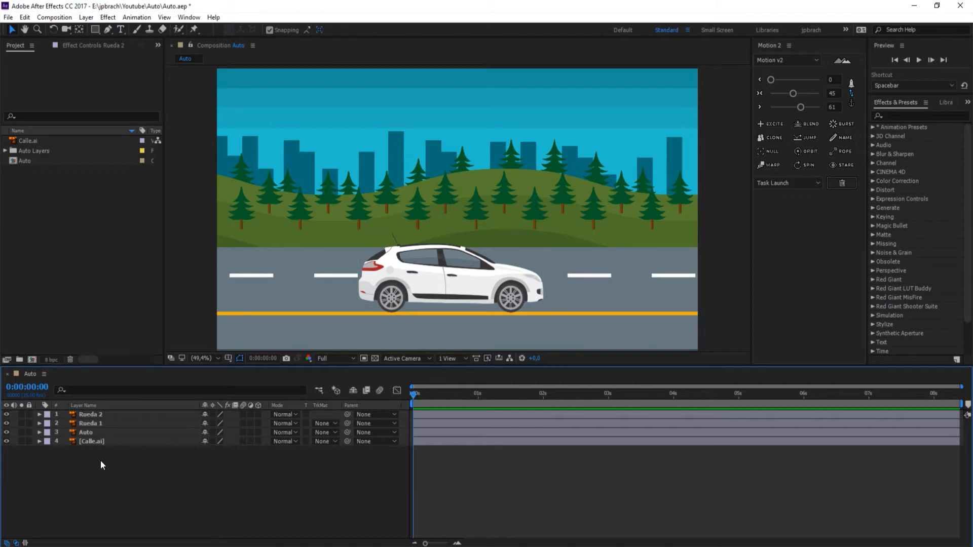
pyautogui.click(85, 441)
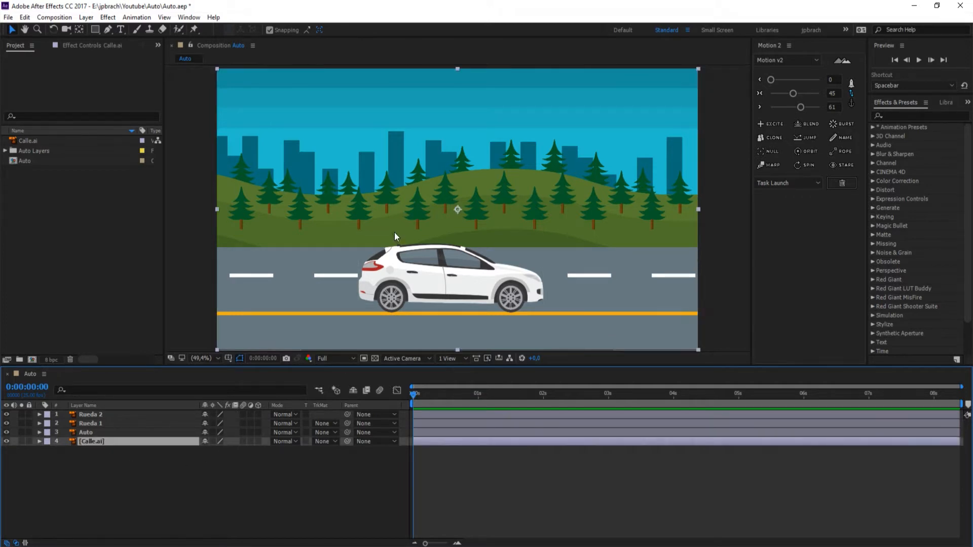
pyautogui.click(84, 443)
pyautogui.moveTo(339, 195); pyautogui.dragTo(470, 195)
pyautogui.hotkey('ctrl', 'z')
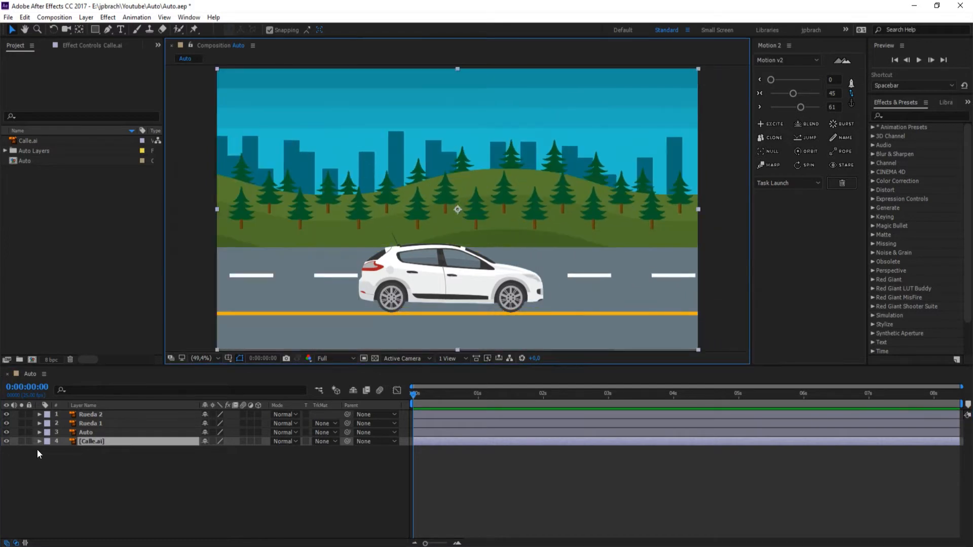
# Lock the Calle.ai background layer and check that it can no longer be moved in the composition
pyautogui.click(29, 441)
pyautogui.moveTo(318, 263); pyautogui.dragTo(562, 118)
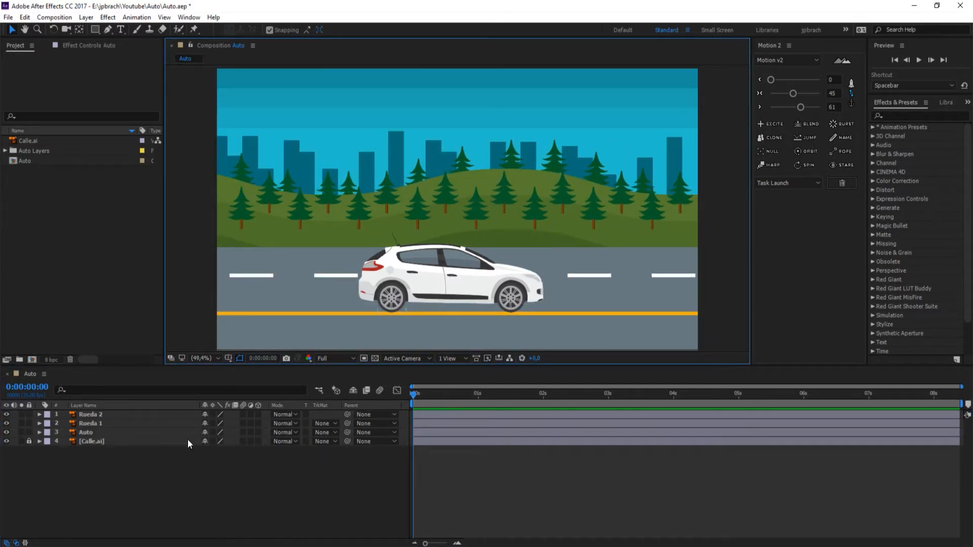
# Solo the Auto and Rueda 1 layers in turn to inspect each one, turning solo off again each time
pyautogui.click(83, 432)
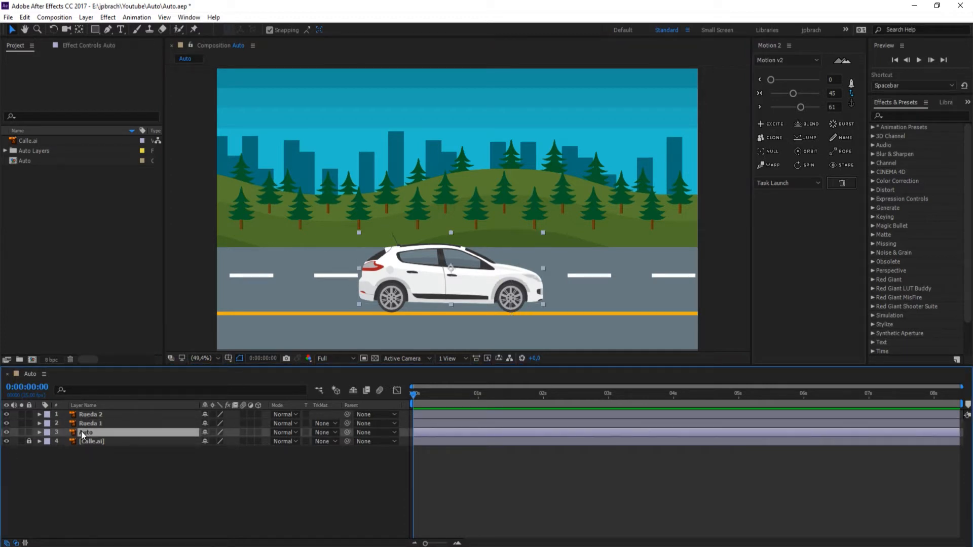
pyautogui.click(21, 432)
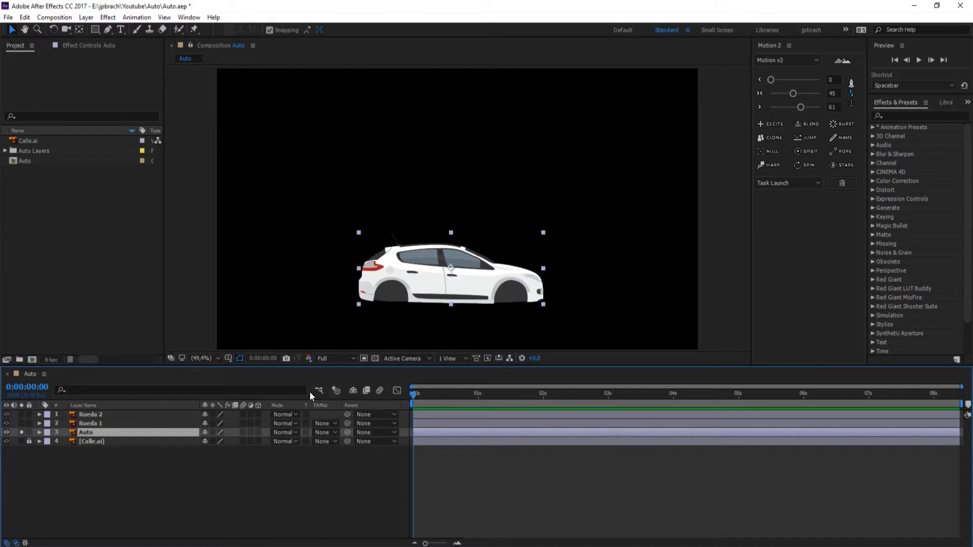
pyautogui.click(21, 432)
pyautogui.click(82, 422)
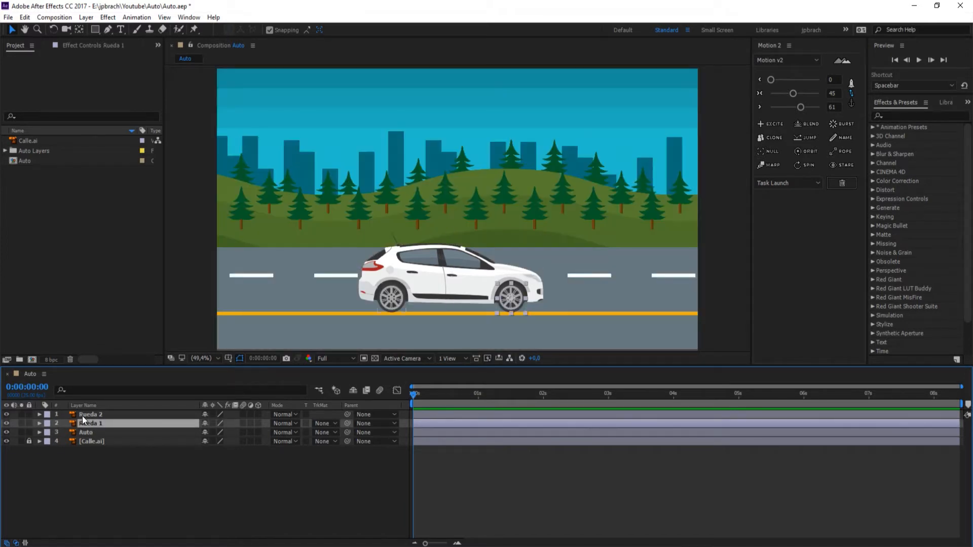
pyautogui.click(22, 423)
pyautogui.click(21, 423)
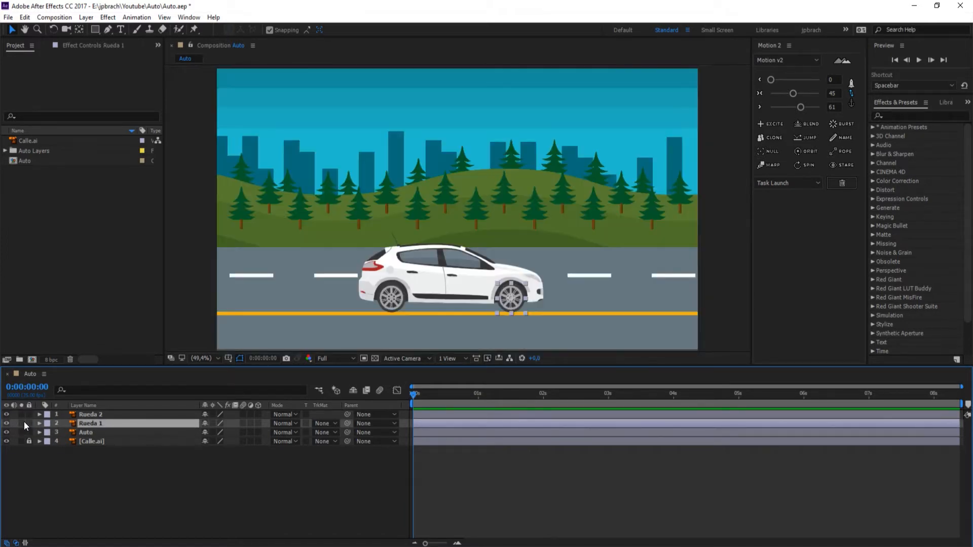
# Parent the Rueda 1 and Rueda 2 layers to Auto, and move the car along the road to about 421.7, 751.3
pyautogui.click(83, 415)
pyautogui.keyDown('shift'); pyautogui.click(89, 423); pyautogui.keyUp('shift')
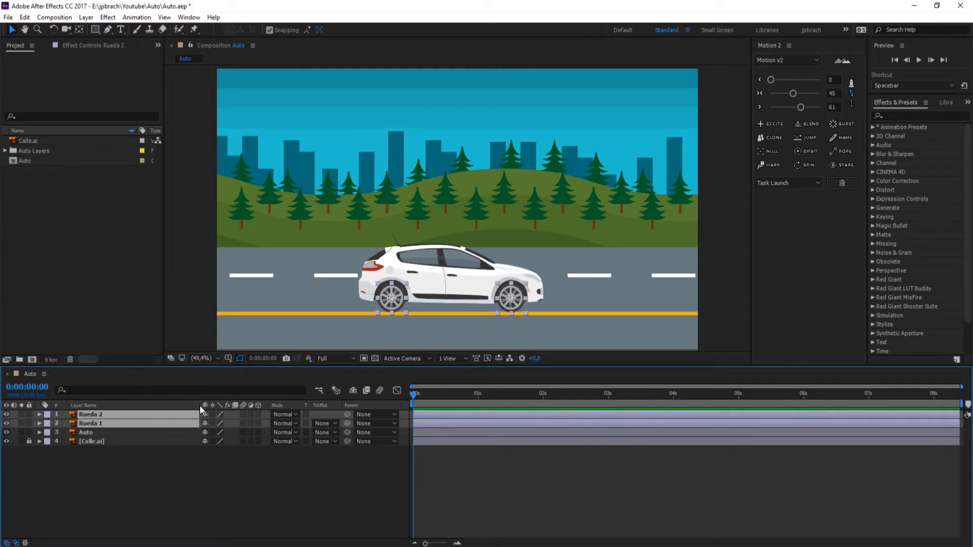
pyautogui.moveTo(330, 421); pyautogui.dragTo(92, 433)
pyautogui.click(92, 433)
pyautogui.moveTo(432, 249); pyautogui.dragTo(307, 273)
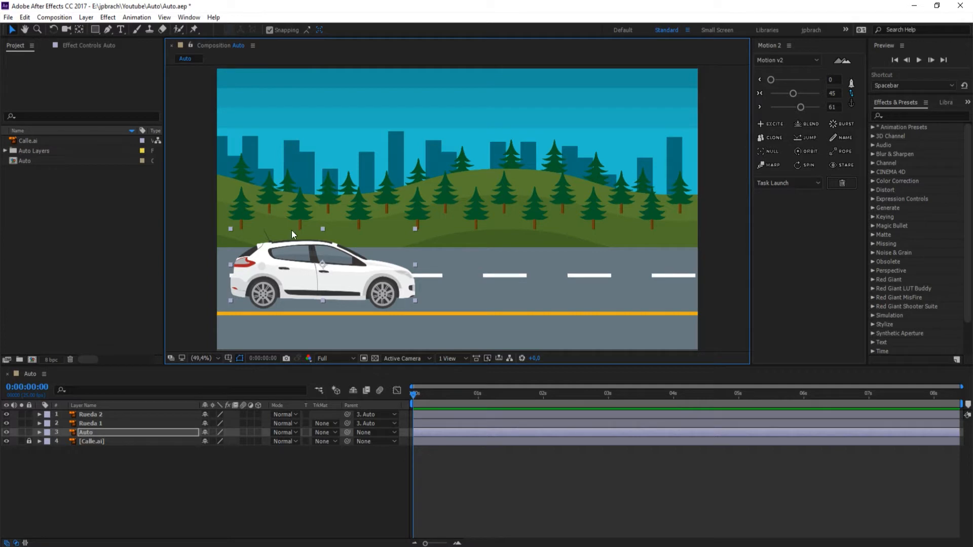
# Keyframe the Auto layer's Position at 0:00:00:00 and move the car to about 1435.7, 751.3 at 0:00:03:24
pyautogui.click(93, 431)
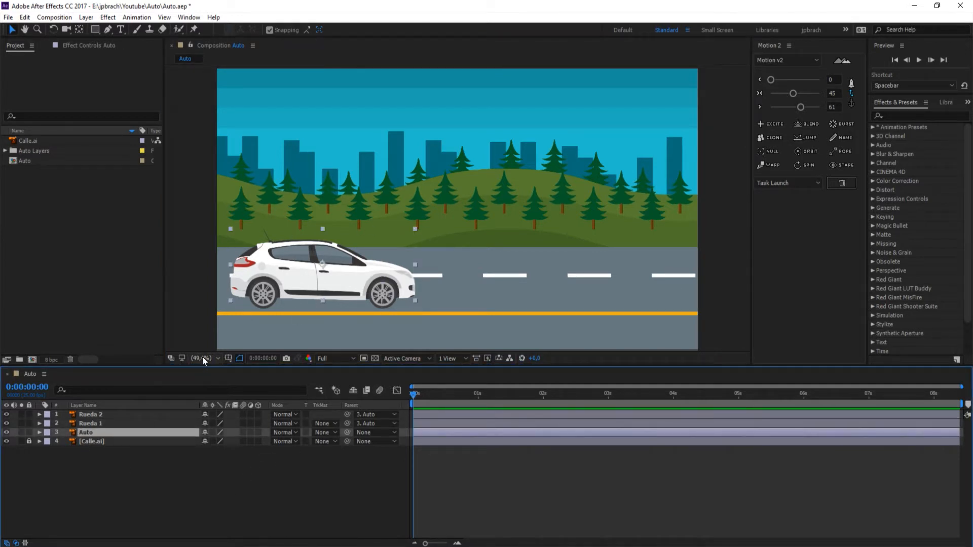
pyautogui.press('p')
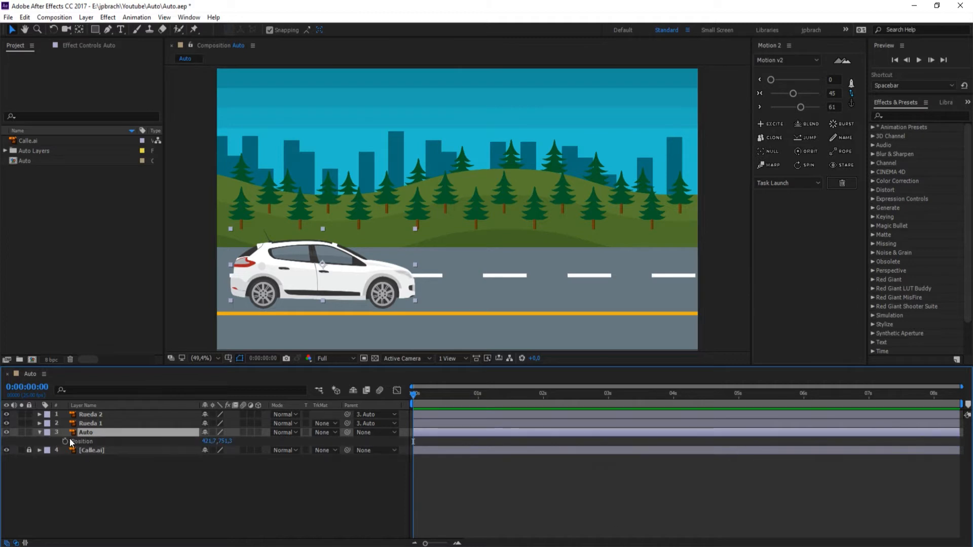
pyautogui.click(65, 441)
pyautogui.moveTo(427, 393); pyautogui.dragTo(672, 404)
pyautogui.moveTo(208, 441); pyautogui.dragTo(719, 439)
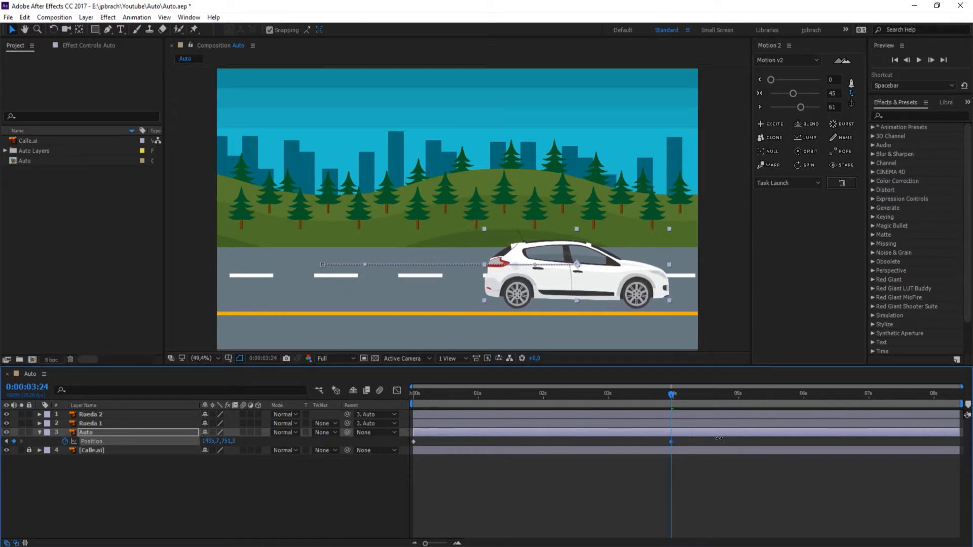
# Preview the car's movement from the start of the composition and return to the first frame
pyautogui.press('Home')
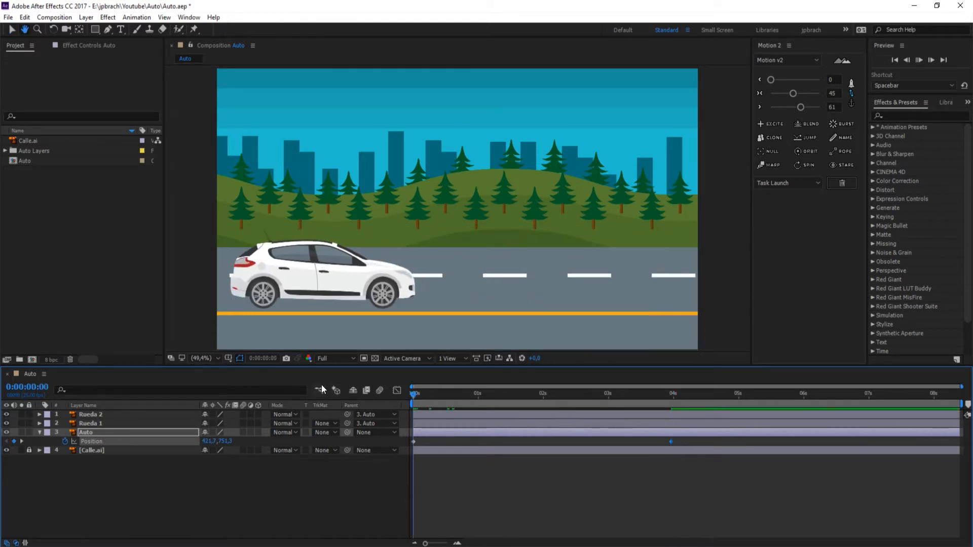
pyautogui.press('space')
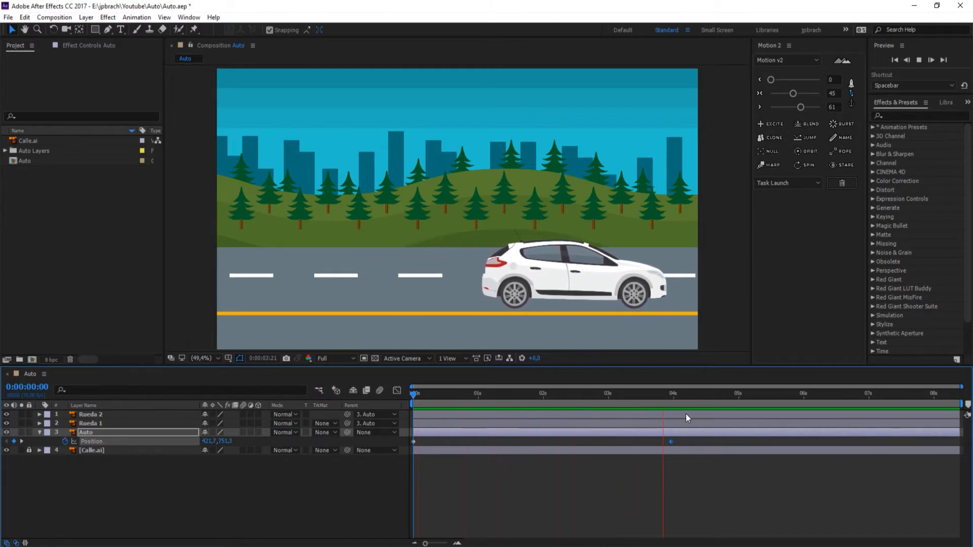
pyautogui.moveTo(685, 396); pyautogui.dragTo(407, 412)
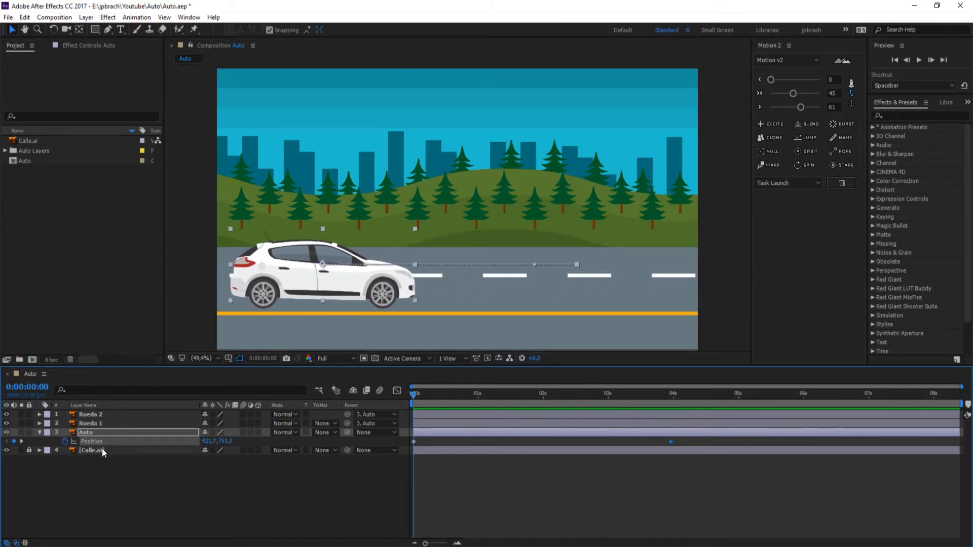
# Add Rotation keyframes at 0:00:00:00 to both wheel layers, Rueda 1 and Rueda 2
pyautogui.click(84, 426)
pyautogui.keyDown('ctrl'); pyautogui.click(89, 416); pyautogui.keyUp('ctrl')
pyautogui.press('r')
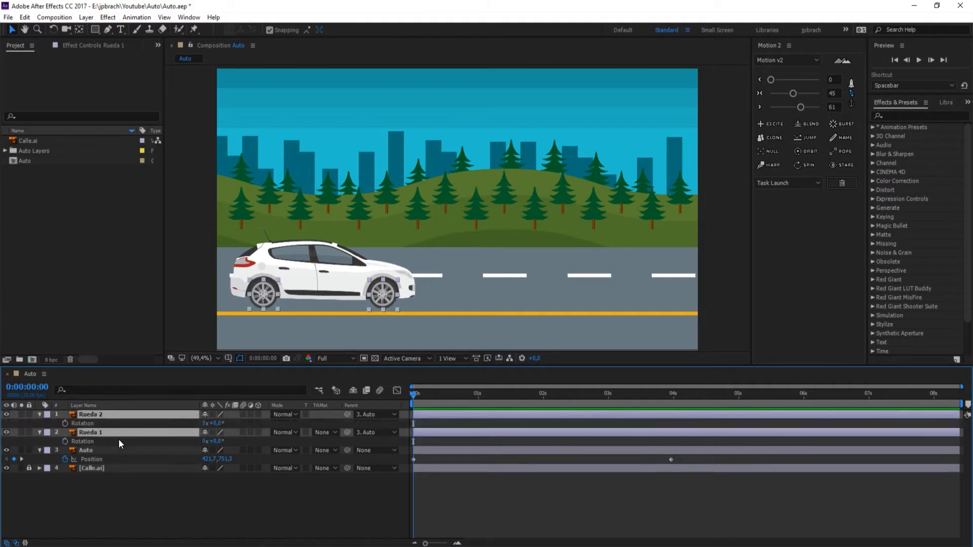
pyautogui.click(65, 422)
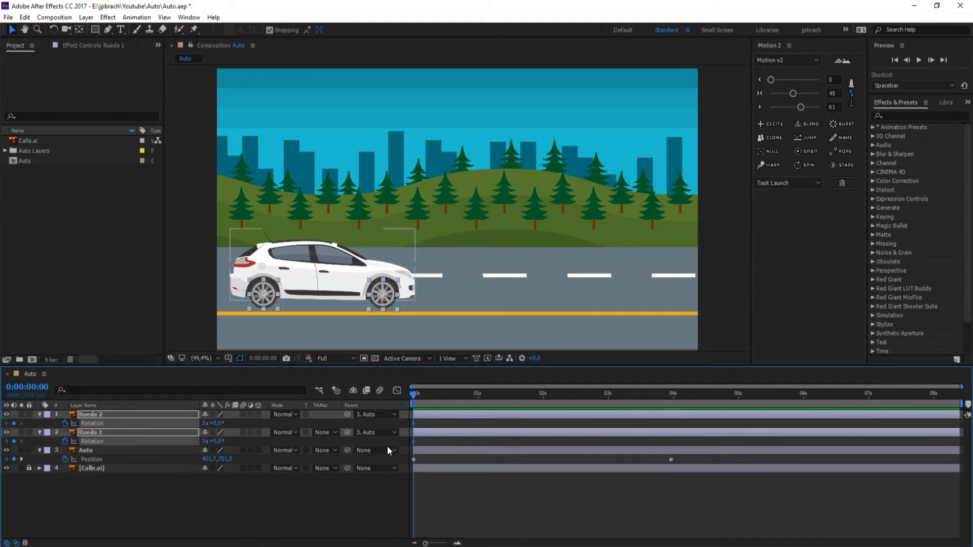
# Rotate both wheel layers together to about 1x+41° at the car's last Position keyframe, 0:00:03:24
pyautogui.click(468, 396)
pyautogui.moveTo(470, 397); pyautogui.dragTo(475, 397)
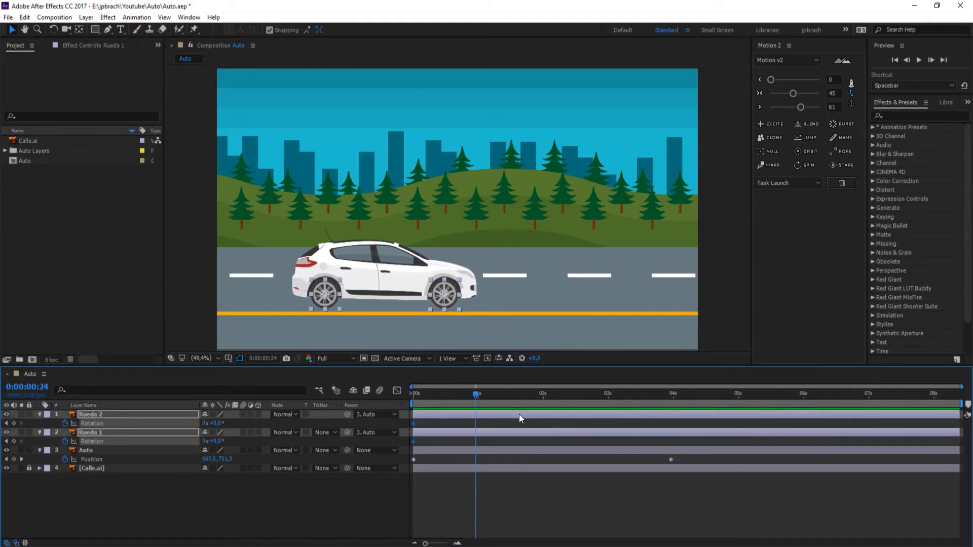
pyautogui.press('k')
pyautogui.moveTo(683, 456); pyautogui.dragTo(659, 467)
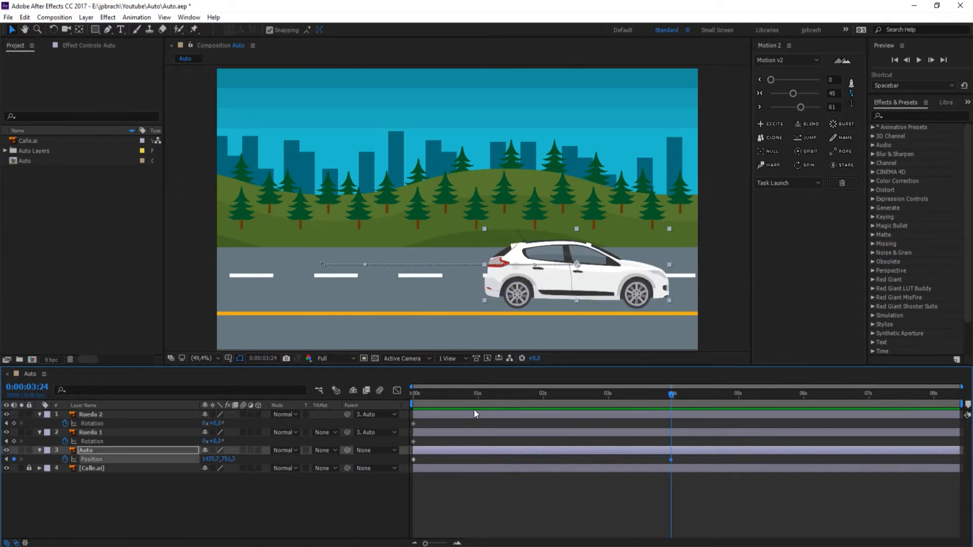
pyautogui.moveTo(215, 423); pyautogui.dragTo(270, 428)
pyautogui.hotkey('ctrl', 'z')
pyautogui.click(129, 434)
pyautogui.keyDown('shift'); pyautogui.click(142, 414); pyautogui.keyUp('shift')
pyautogui.moveTo(218, 423); pyautogui.dragTo(422, 436)
pyautogui.click(442, 487)
# Preview the car with its rotating wheels from the first frame, and stop the playback
pyautogui.moveTo(427, 392); pyautogui.dragTo(315, 409)
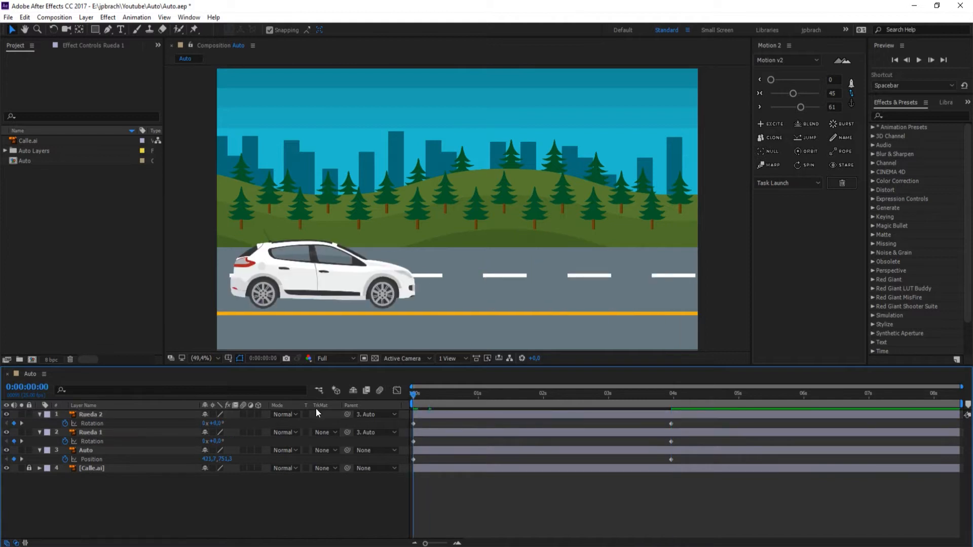
pyautogui.press('space')
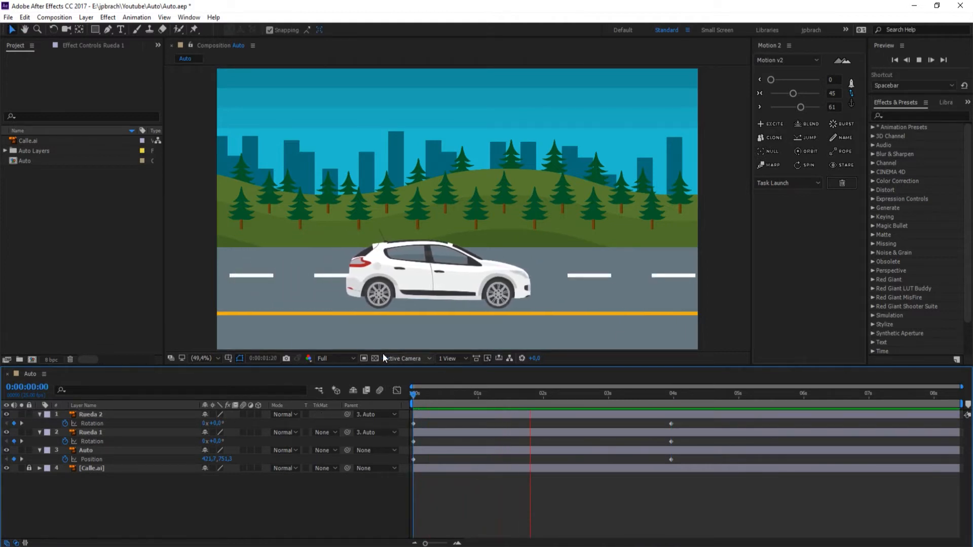
pyautogui.click(633, 400)
# Move the Auto layer's last Position keyframe earlier, to about 1.5 seconds, and preview the animation from the start
pyautogui.click(671, 460)
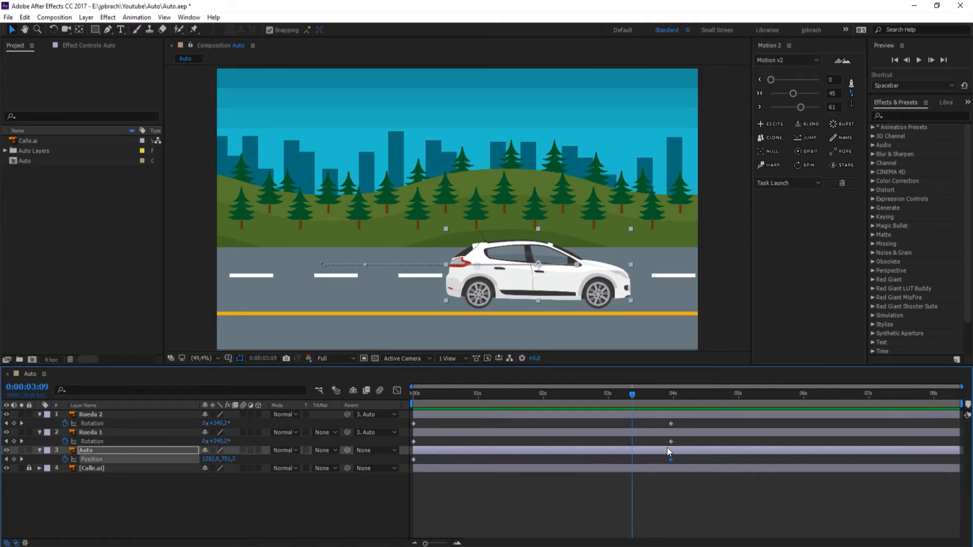
pyautogui.moveTo(671, 460); pyautogui.dragTo(510, 460)
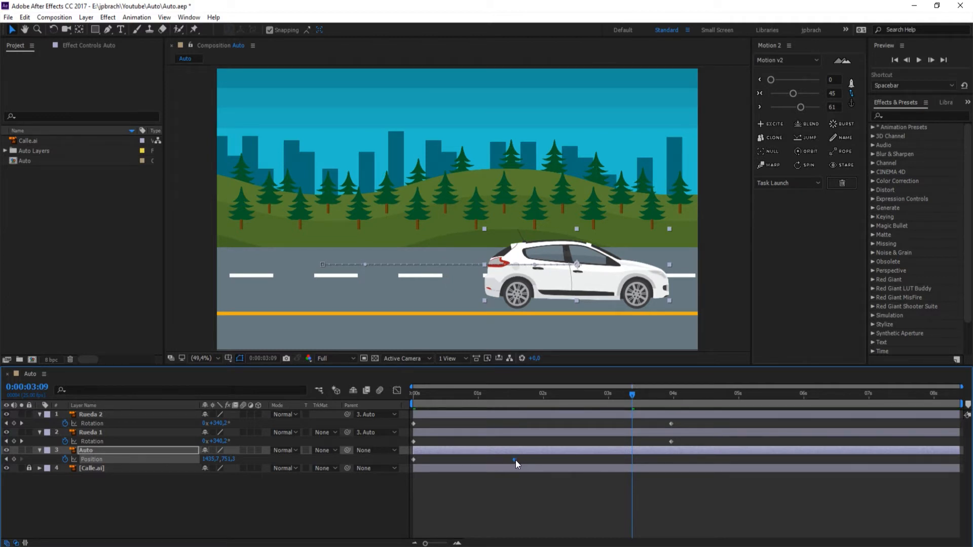
pyautogui.moveTo(513, 460)
pyautogui.mouseDown()
pyautogui.moveTo(528, 463)
pyautogui.moveTo(512, 461)
pyautogui.mouseUp()
pyautogui.press('Home')
pyautogui.press('space')
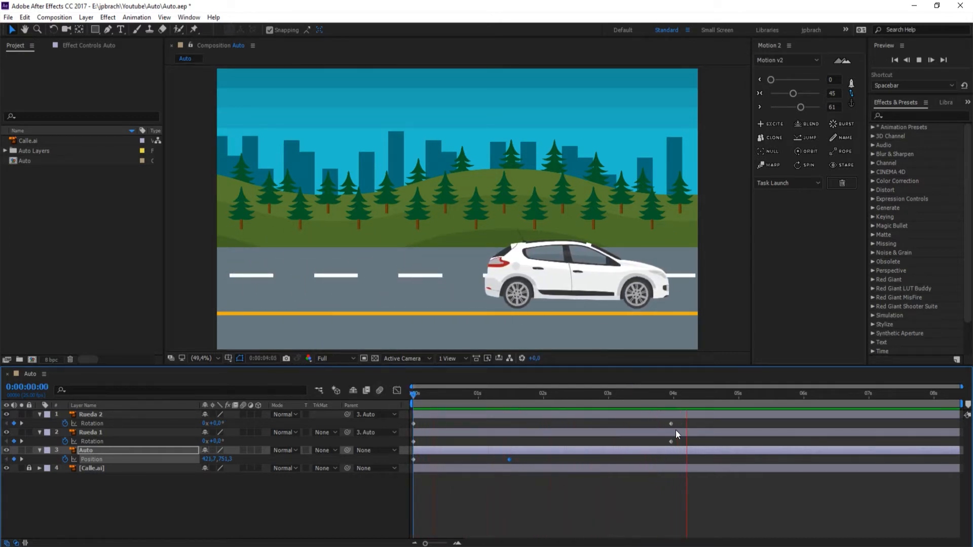
# Move the last Rotation keyframes of both wheels to about 1.5 seconds and preview the animation
pyautogui.moveTo(659, 427); pyautogui.dragTo(512, 446)
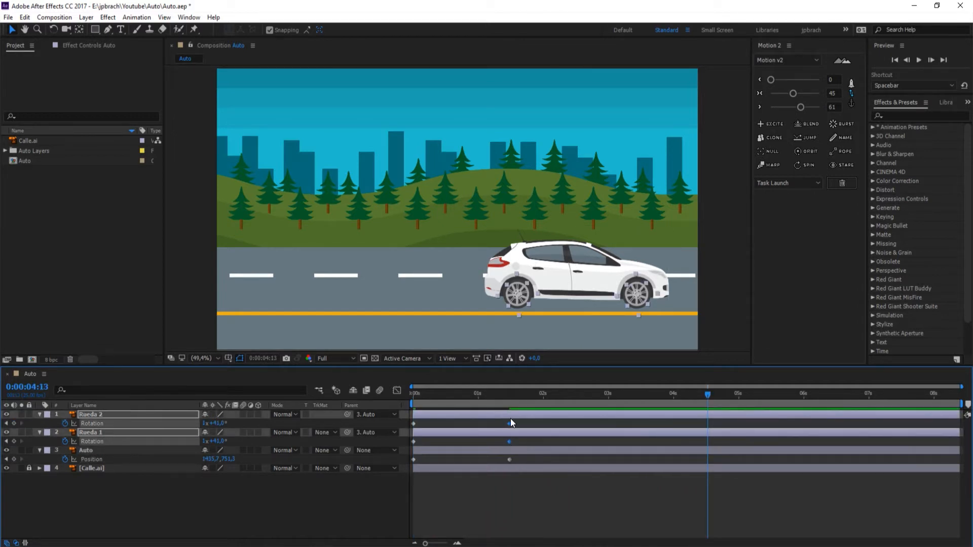
pyautogui.press('space')
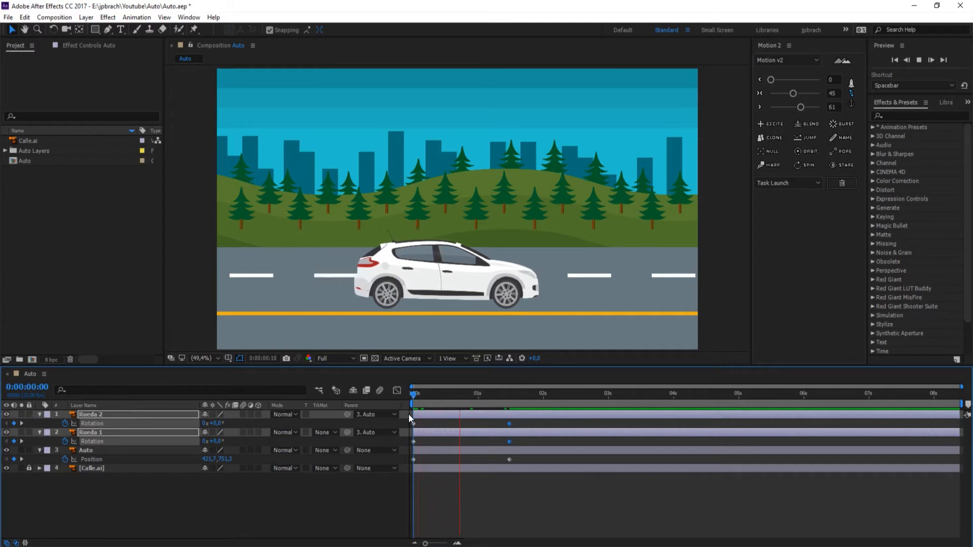
pyautogui.press('space')
pyautogui.click(523, 464)
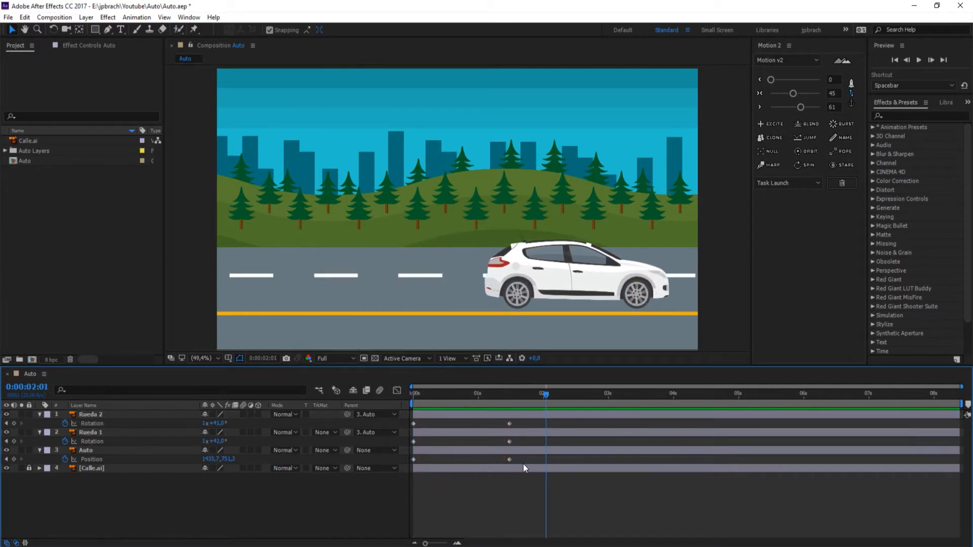
# Collapse the keyframed properties of all layers in the timeline and clear the selection
pyautogui.hotkey('ctrl', 'a')
pyautogui.press('u')
pyautogui.click(230, 513)
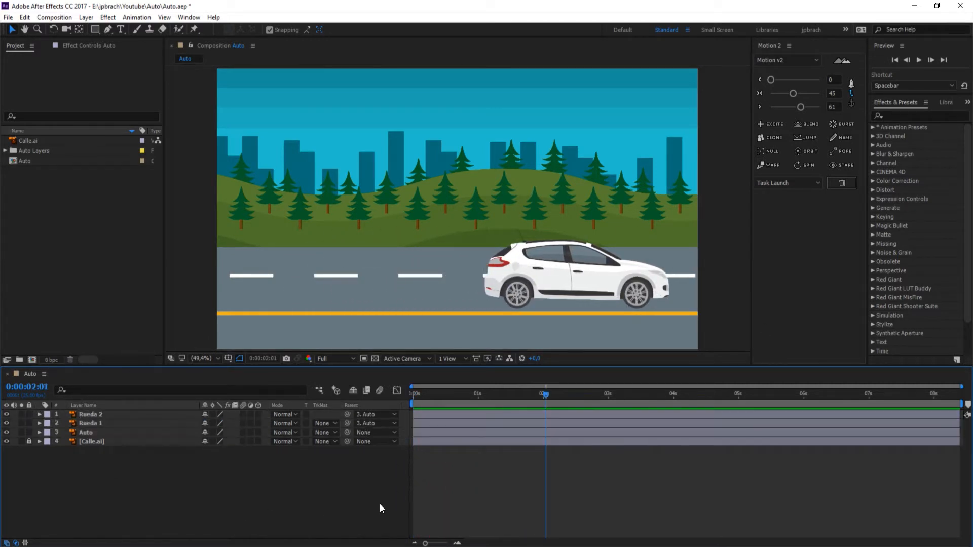
pyautogui.moveTo(501, 472); pyautogui.dragTo(683, 415)
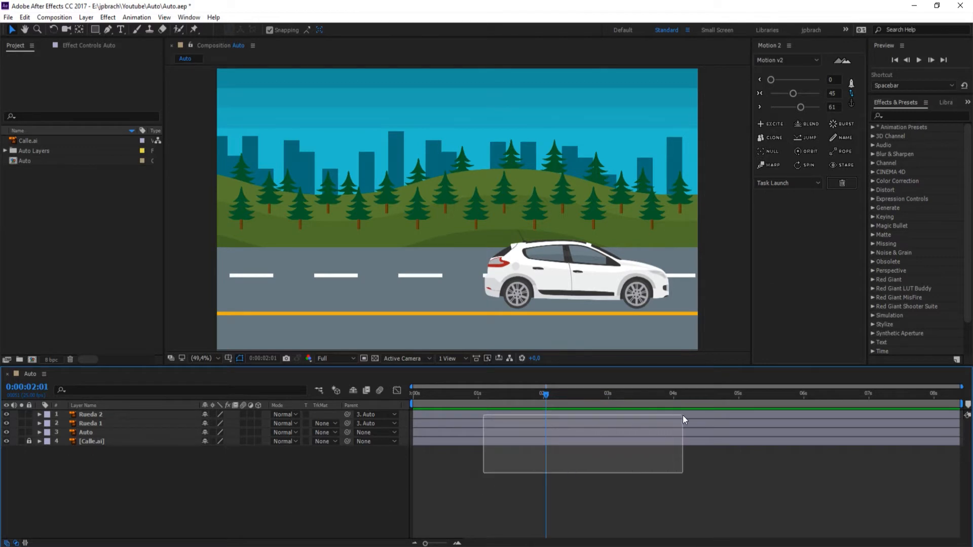
# Move the Auto layer's last Position keyframe to about 4.5 seconds and preview the slower car movement
pyautogui.click(86, 433)
pyautogui.press('p')
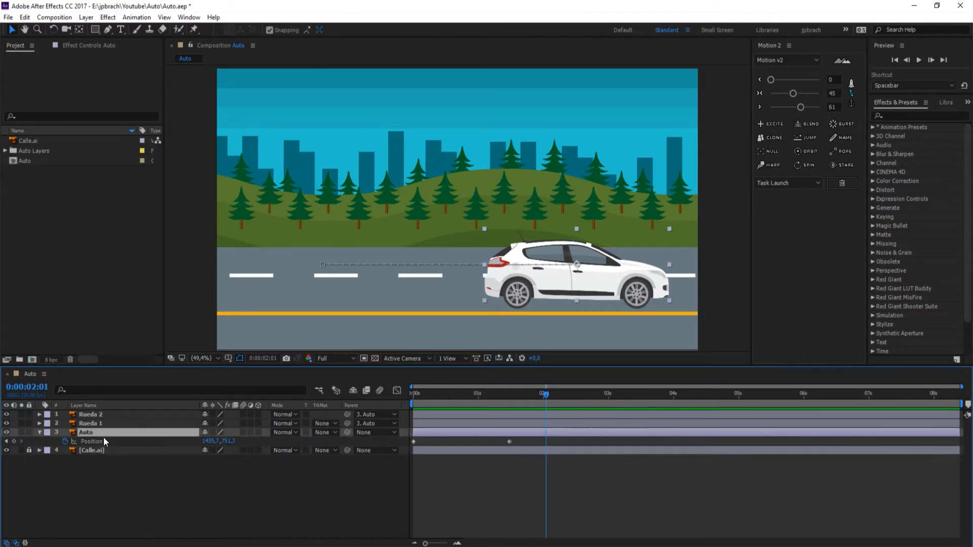
pyautogui.click(232, 480)
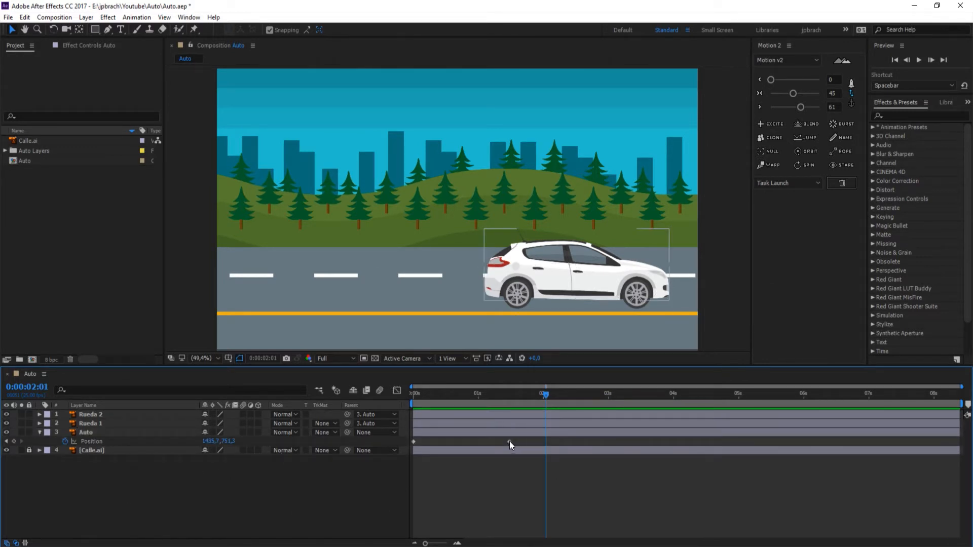
pyautogui.moveTo(509, 441); pyautogui.dragTo(704, 442)
pyautogui.press('space')
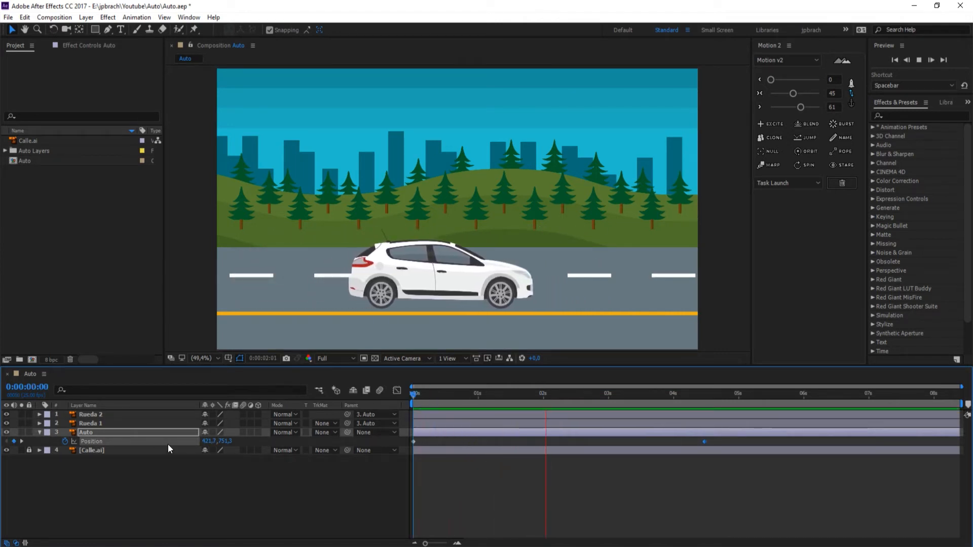
pyautogui.press('space')
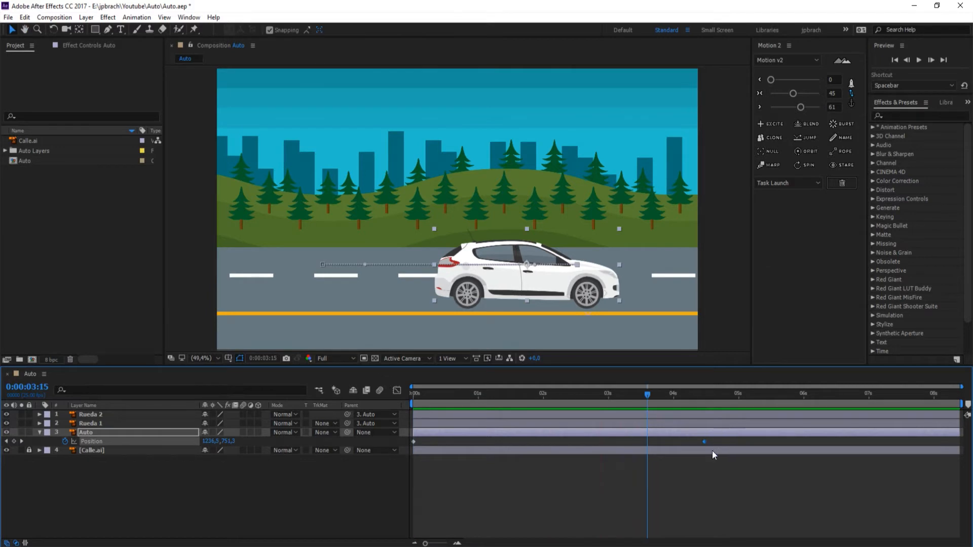
# Reveal the Rotation keyframes of Rueda 1 and Rueda 2 to compare their timing with the car's Position keyframes
pyautogui.click(105, 423)
pyautogui.press('u')
pyautogui.click(101, 415)
pyautogui.press('u')
pyautogui.press('u')
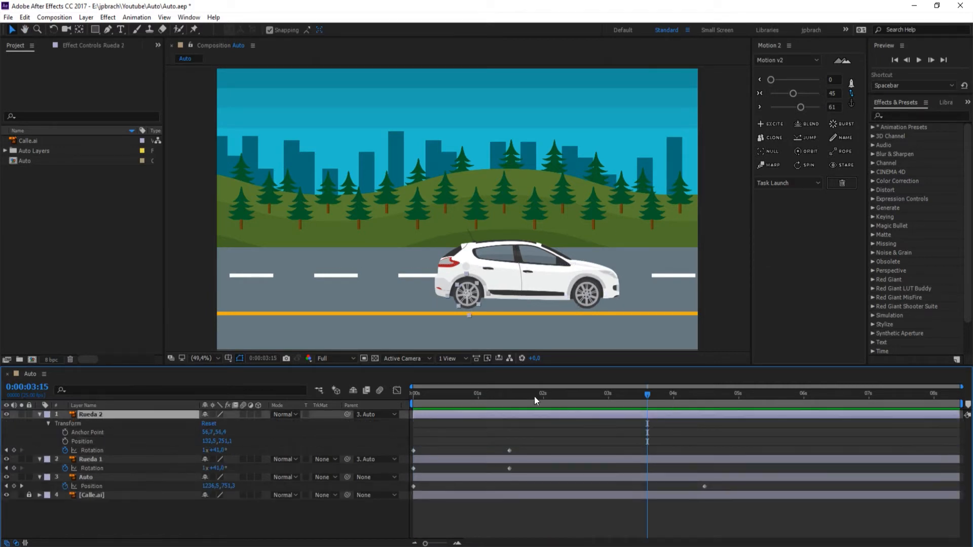
pyautogui.press('u')
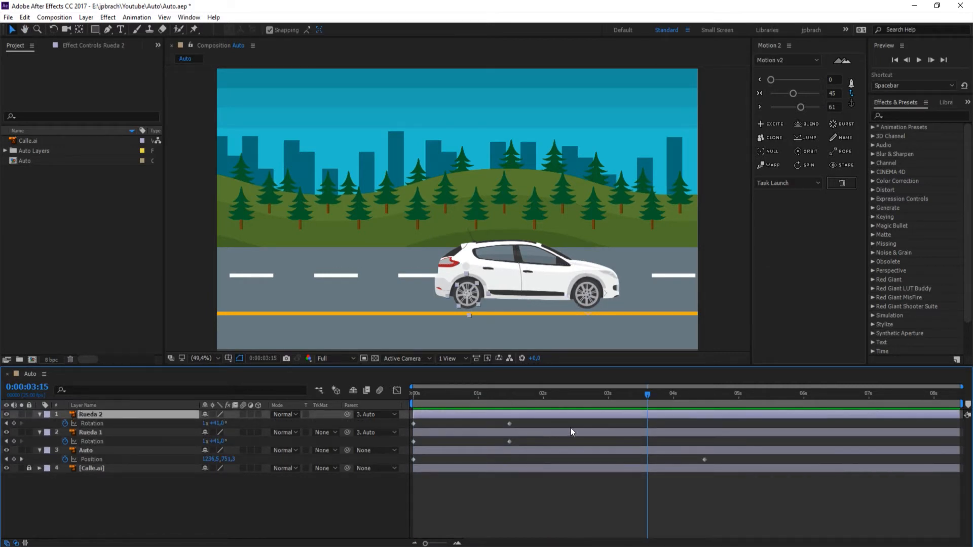
# Preview the car animation and return the playhead to the start of the timeline
pyautogui.press('space')
pyautogui.press('space')
pyautogui.press('Home')
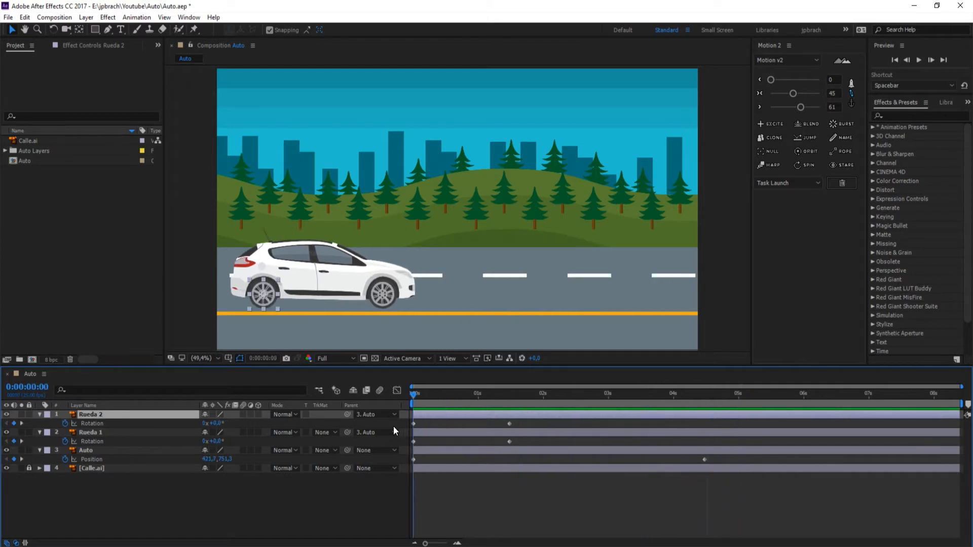
# Remove all Position keyframes from the Auto layer and all Rotation keyframes from Rueda 1 and Rueda 2
pyautogui.moveTo(532, 421); pyautogui.dragTo(427, 453)
pyautogui.press('F9')
pyautogui.click(476, 494)
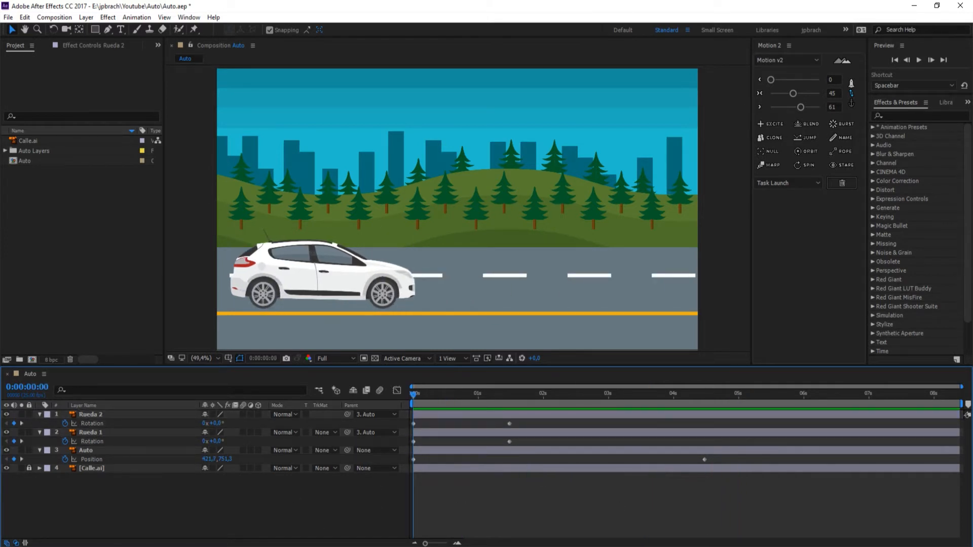
pyautogui.click(64, 460)
pyautogui.click(65, 442)
pyautogui.click(65, 424)
pyautogui.click(151, 481)
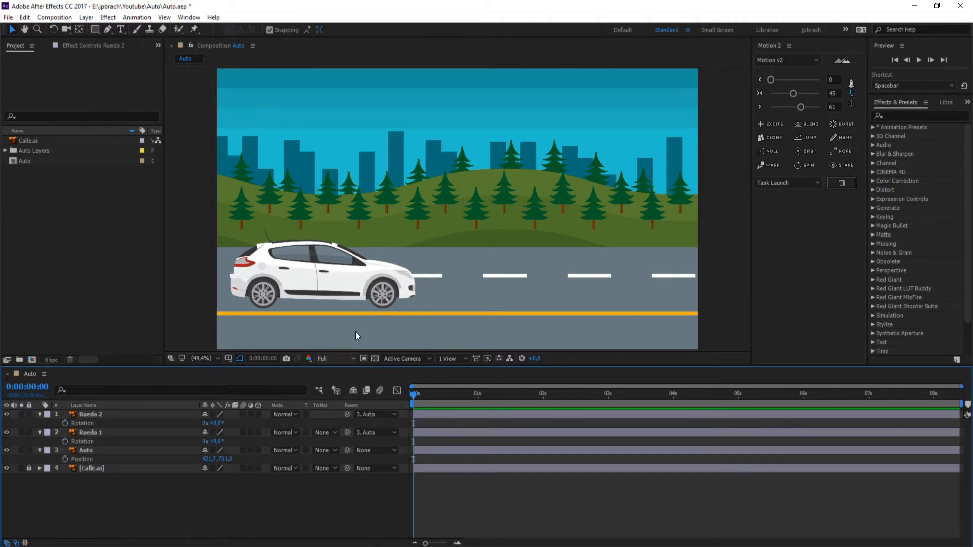
# Separate the Auto layer's Position into individual X and Y dimensions
pyautogui.click(313, 290)
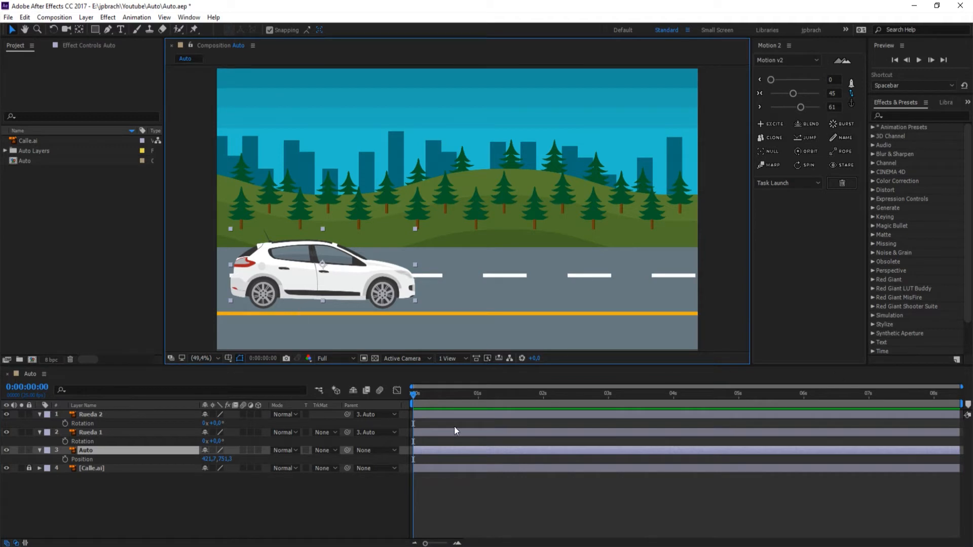
pyautogui.click(189, 504)
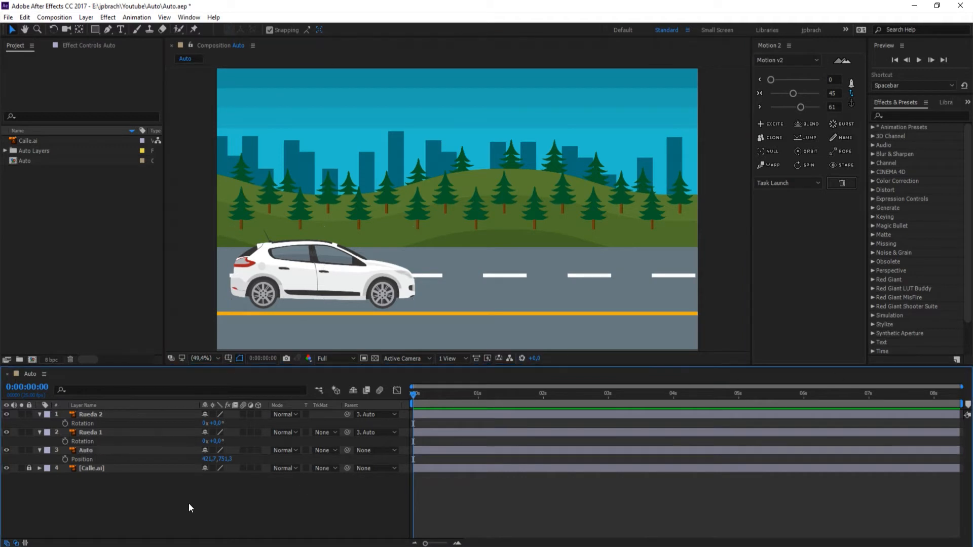
pyautogui.rightClick(83, 460)
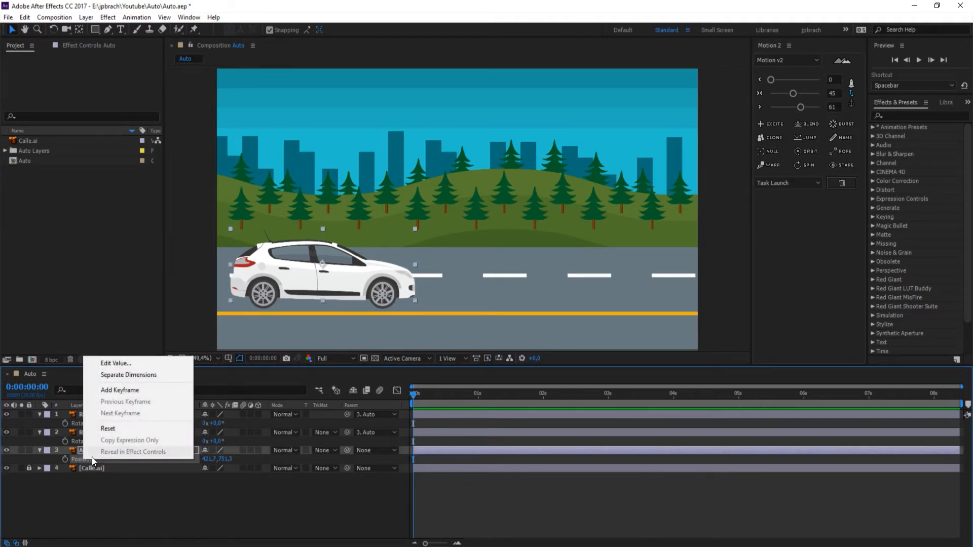
pyautogui.click(161, 374)
pyautogui.click(121, 513)
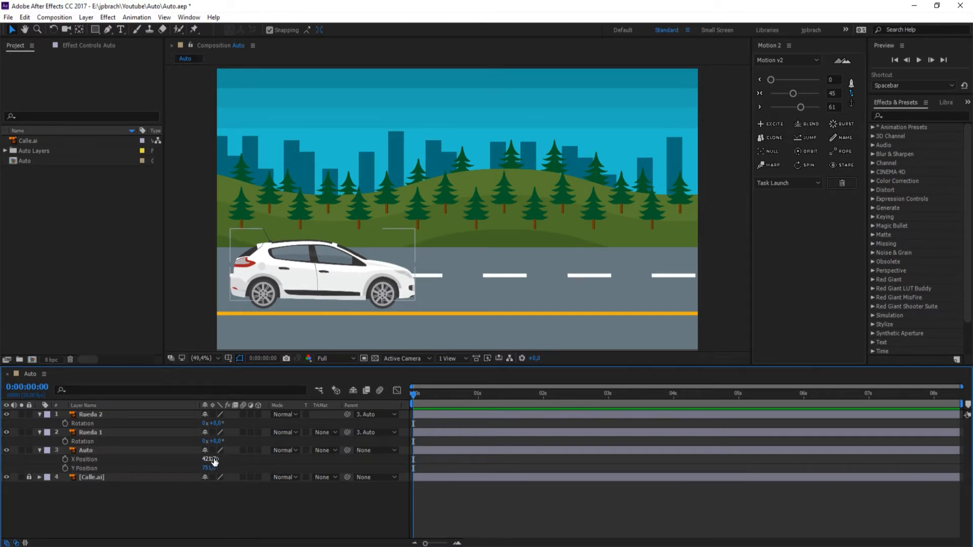
# Try shifting the car along the road with its X Position value, and undo the change
pyautogui.moveTo(213, 460); pyautogui.dragTo(403, 468)
pyautogui.hotkey('ctrl', 'z')
pyautogui.hotkey('ctrl', 'z')
# Keyframe the Auto layer's X Position at the start and at 0:00:03:24 with a value of 1438.7, and preview the movement
pyautogui.click(97, 461)
pyautogui.click(65, 459)
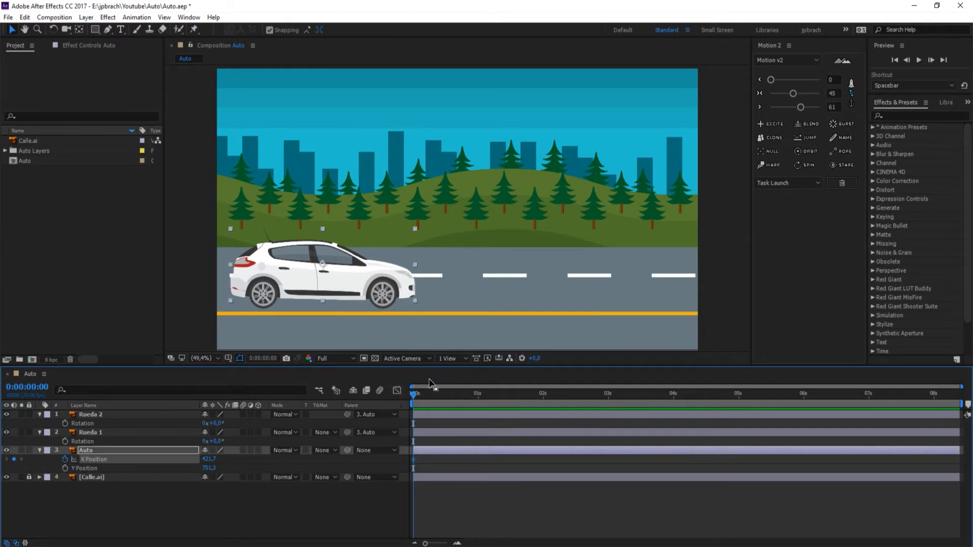
pyautogui.moveTo(414, 394); pyautogui.dragTo(684, 406)
pyautogui.moveTo(209, 459); pyautogui.dragTo(720, 442)
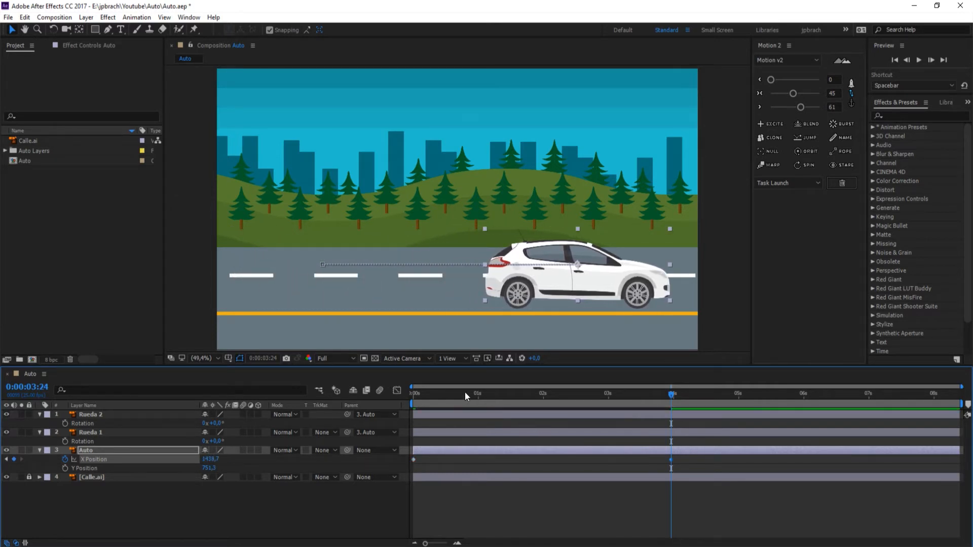
pyautogui.moveTo(465, 393); pyautogui.dragTo(357, 393)
pyautogui.press('space')
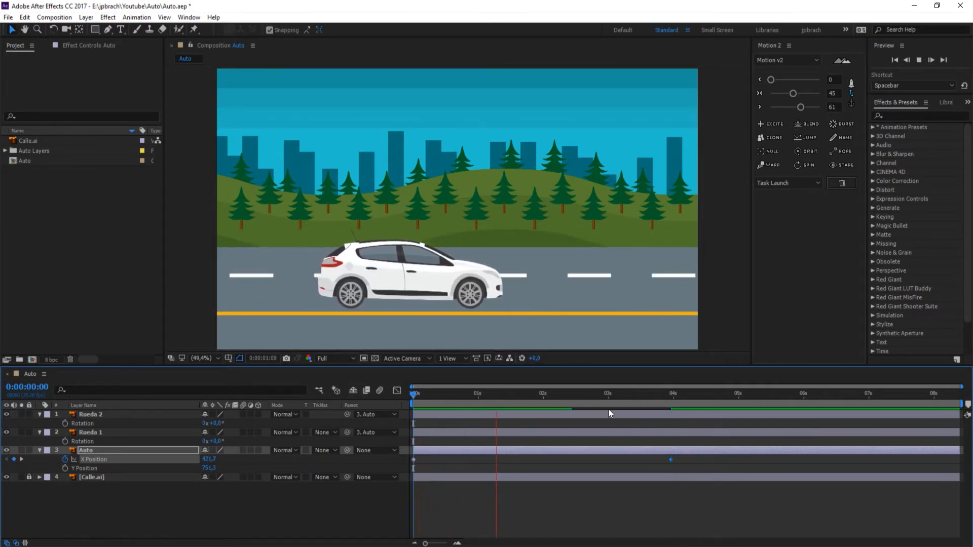
pyautogui.press('space')
# Add an expression to Rueda 2's Rotation that links it to the Auto layer's X Position
pyautogui.click(90, 433)
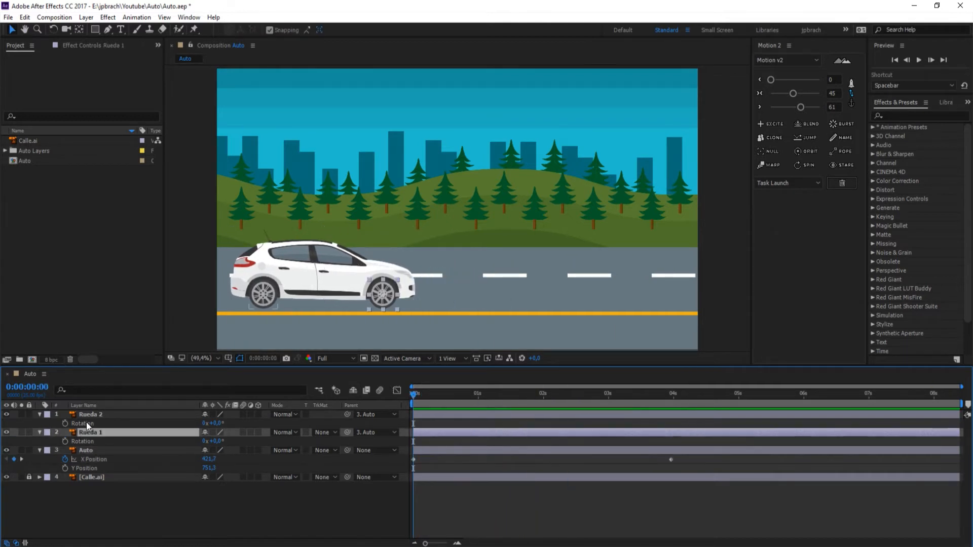
pyautogui.keyDown('ctrl'); pyautogui.click(87, 416); pyautogui.keyUp('ctrl')
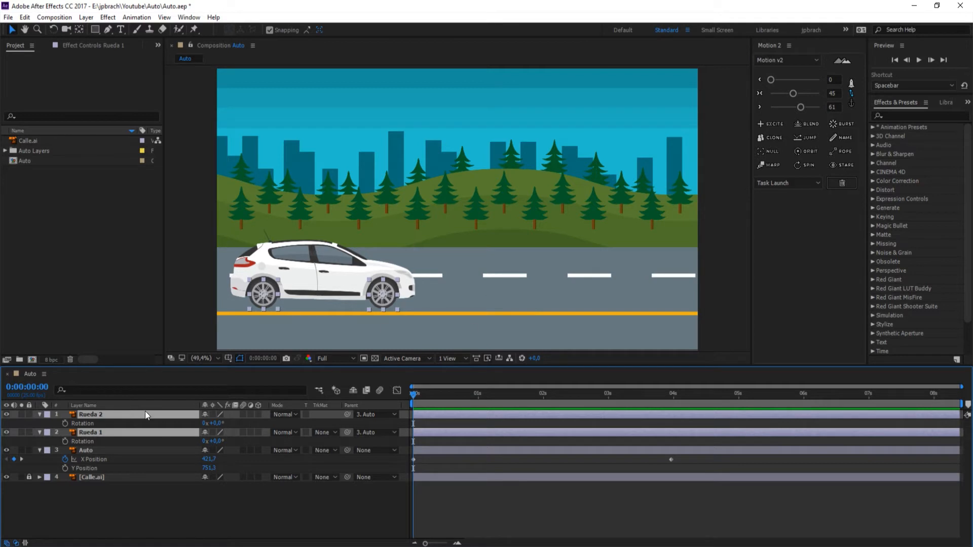
pyautogui.click(105, 519)
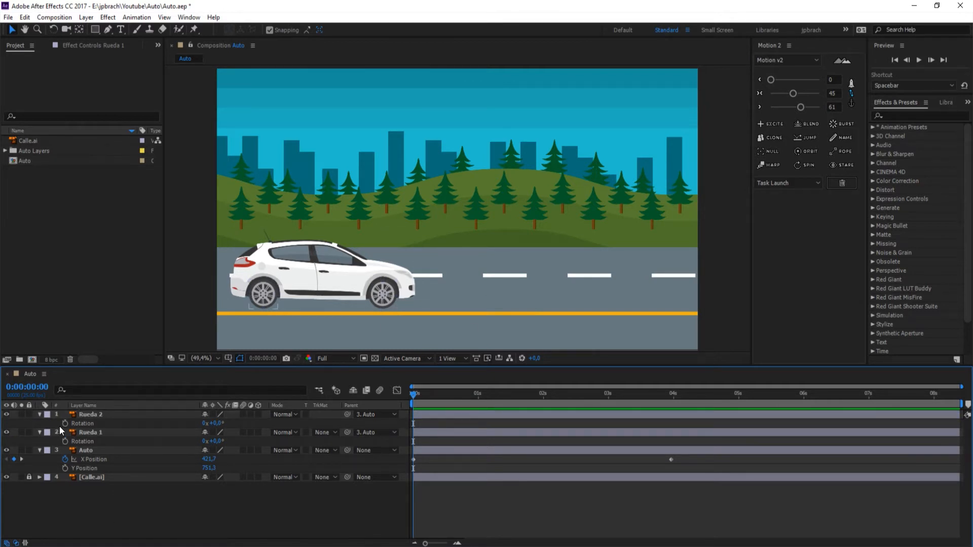
pyautogui.keyDown('alt'); pyautogui.click(65, 423); pyautogui.keyUp('alt')
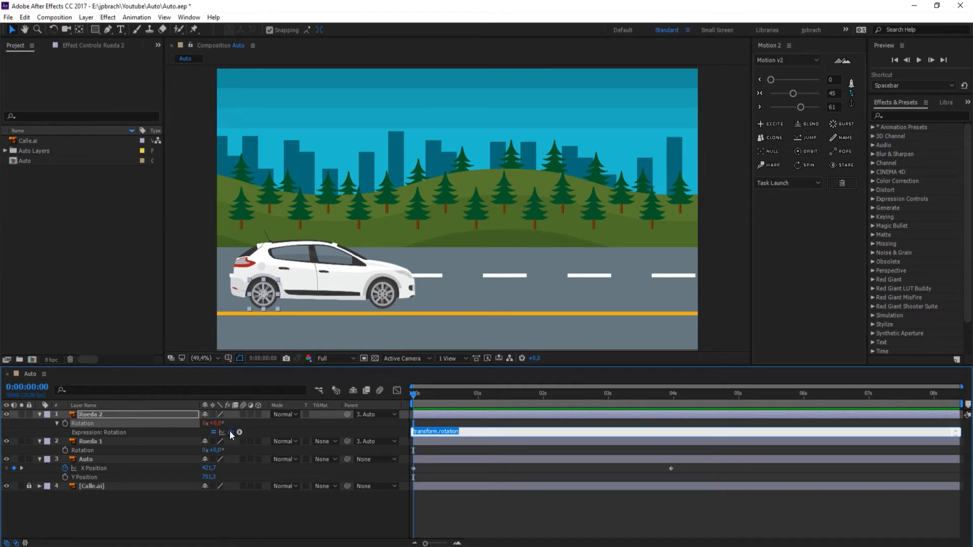
pyautogui.moveTo(231, 435)
pyautogui.mouseDown()
pyautogui.moveTo(84, 421)
pyautogui.moveTo(177, 442)
pyautogui.moveTo(99, 468)
pyautogui.mouseUp()
pyautogui.click(159, 503)
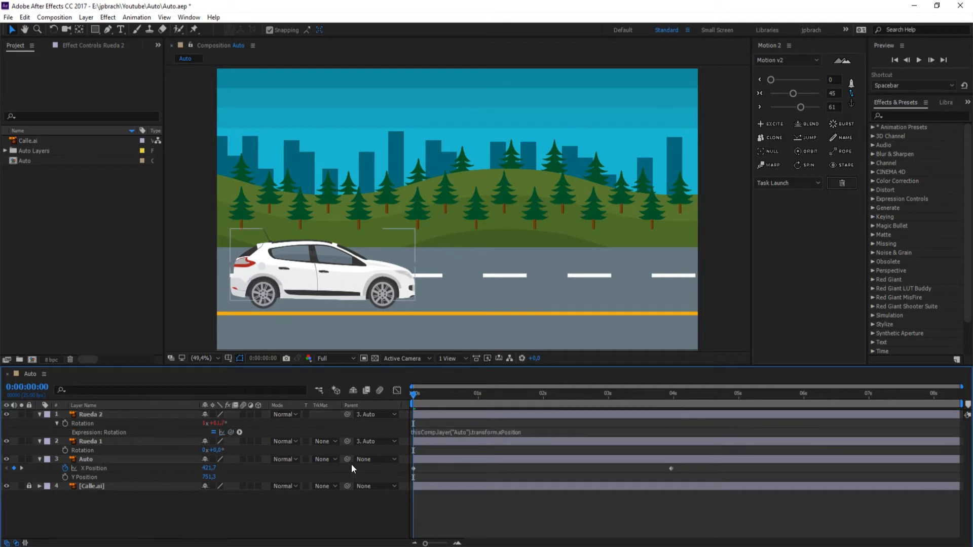
# Preview the animation and scrub through time, comparing Rueda 2's Rotation values with the Auto layer's X Position
pyautogui.press('space')
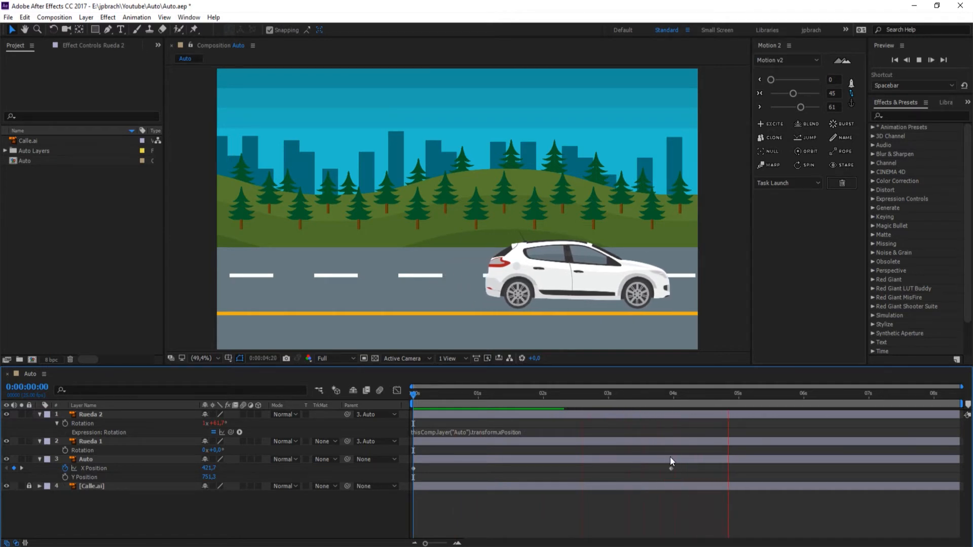
pyautogui.press('space')
pyautogui.click(671, 395)
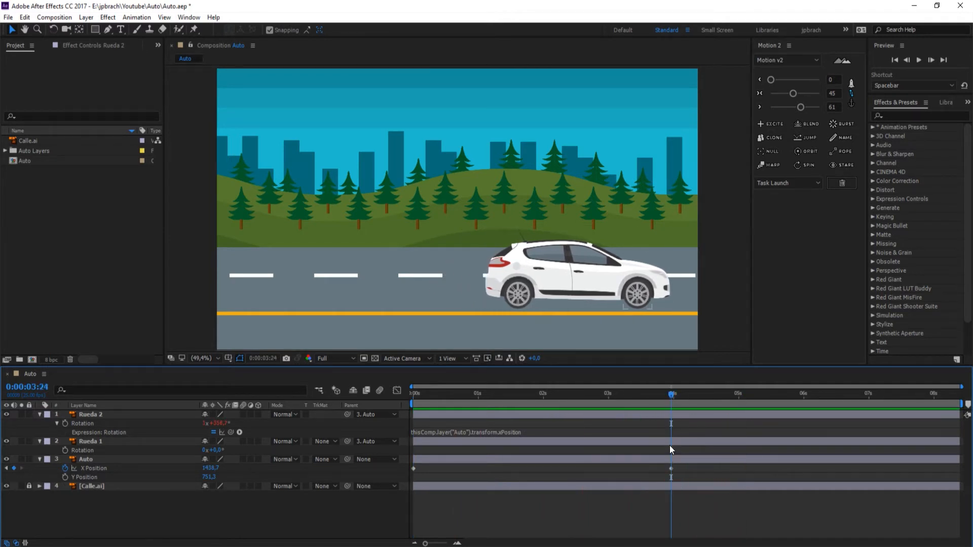
pyautogui.moveTo(455, 397); pyautogui.dragTo(429, 394)
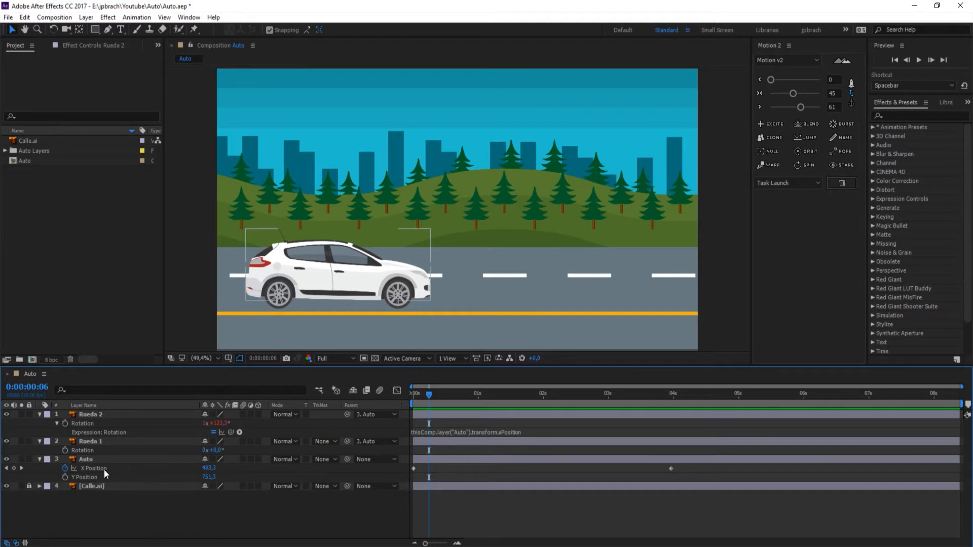
pyautogui.click(419, 432)
pyautogui.moveTo(428, 394); pyautogui.dragTo(445, 395)
pyautogui.moveTo(219, 430); pyautogui.dragTo(209, 468)
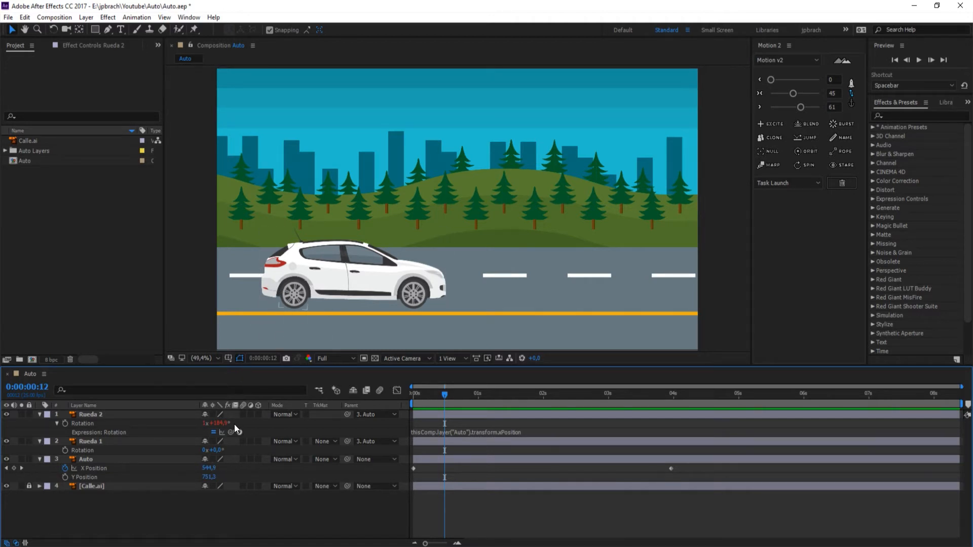
pyautogui.moveTo(435, 395); pyautogui.dragTo(460, 399)
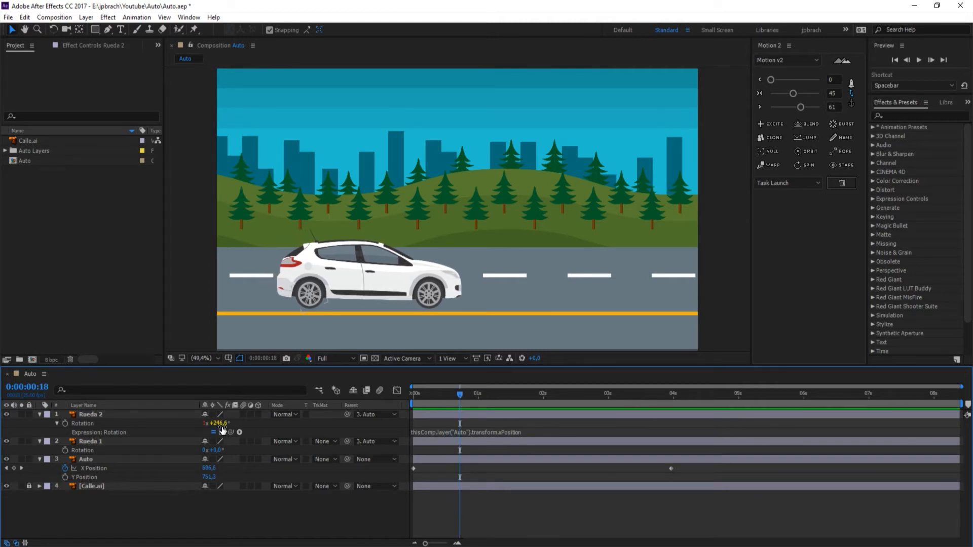
pyautogui.moveTo(460, 393); pyautogui.dragTo(500, 399)
pyautogui.press('Home')
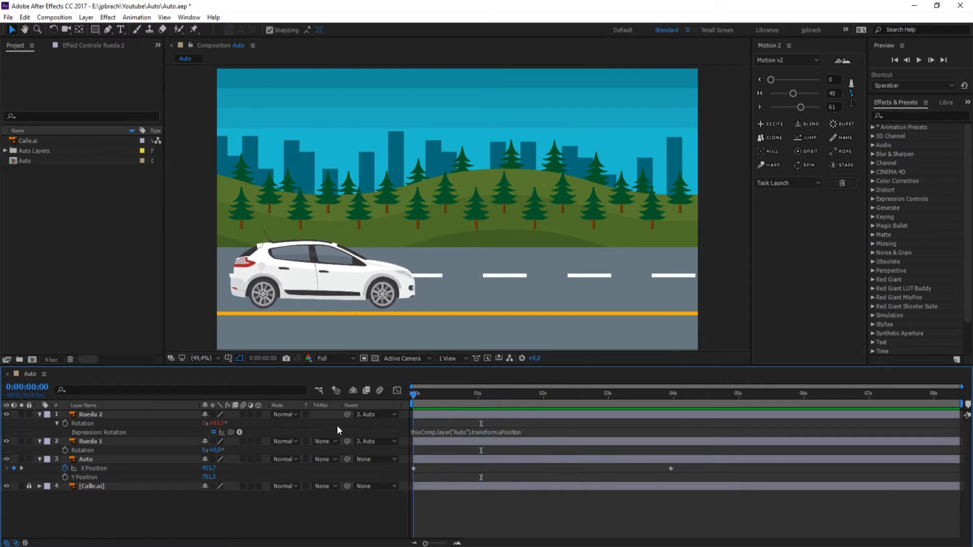
# Link Rueda 1's Rotation to the Auto layer's X Position with an expression and preview both wheels turning
pyautogui.keyDown('alt'); pyautogui.click(64, 450); pyautogui.keyUp('alt')
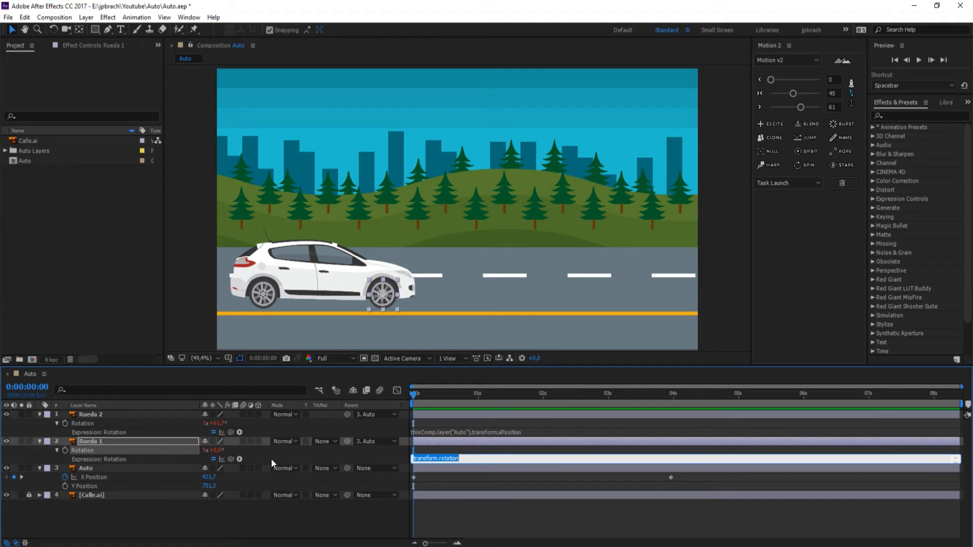
pyautogui.moveTo(230, 459); pyautogui.dragTo(93, 478)
pyautogui.click(227, 511)
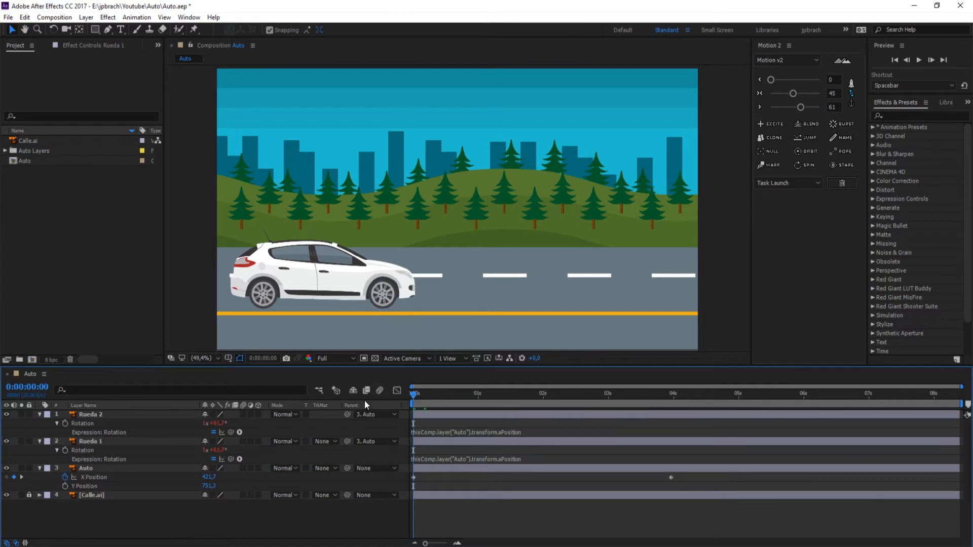
pyautogui.press('space')
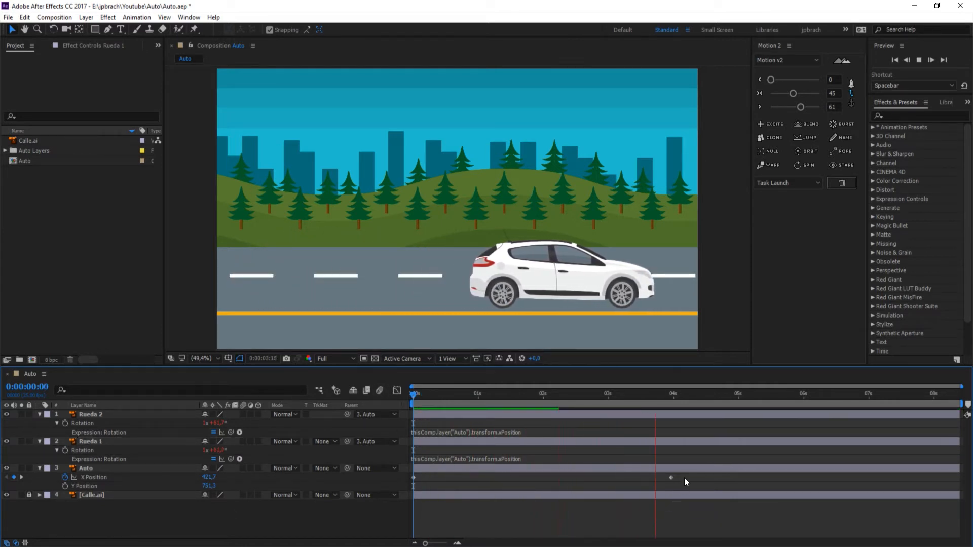
pyautogui.click(549, 408)
# Move the Auto layer's last X Position keyframe to about 1.4 seconds and preview the faster movement
pyautogui.moveTo(670, 479); pyautogui.dragTo(507, 482)
pyautogui.press('space')
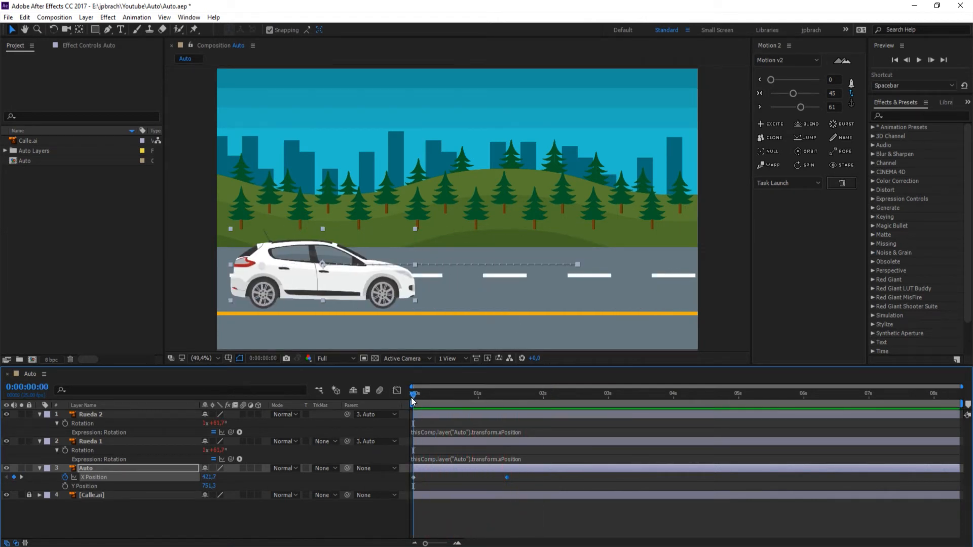
pyautogui.press('space')
pyautogui.press('space')
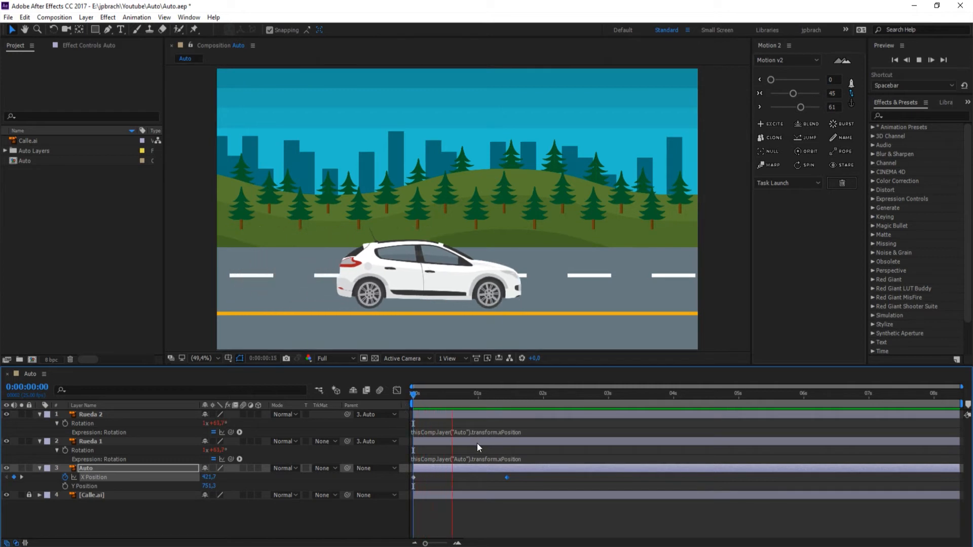
pyautogui.press('space')
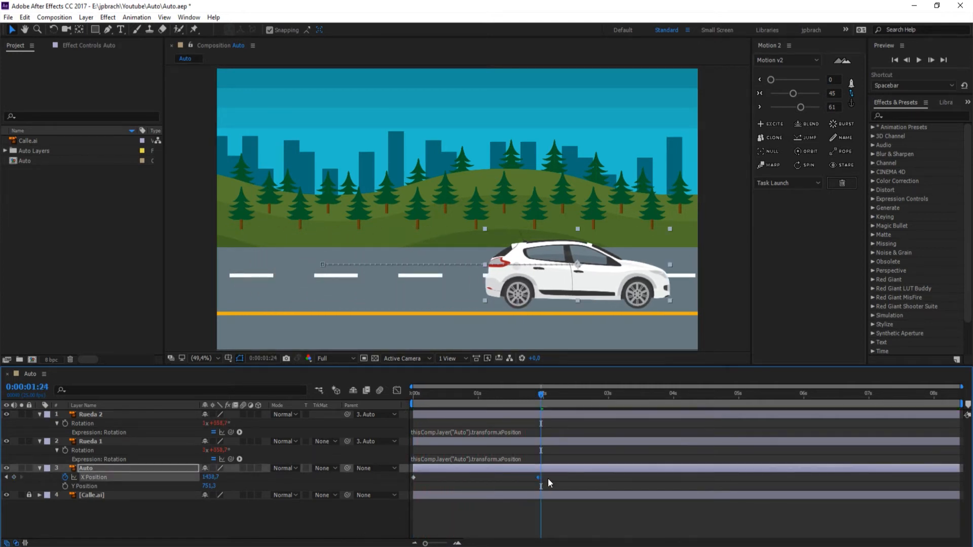
# Move the Auto layer's last X Position keyframe to about 2.3 seconds and apply Easy Ease to it
pyautogui.moveTo(538, 478); pyautogui.dragTo(565, 480)
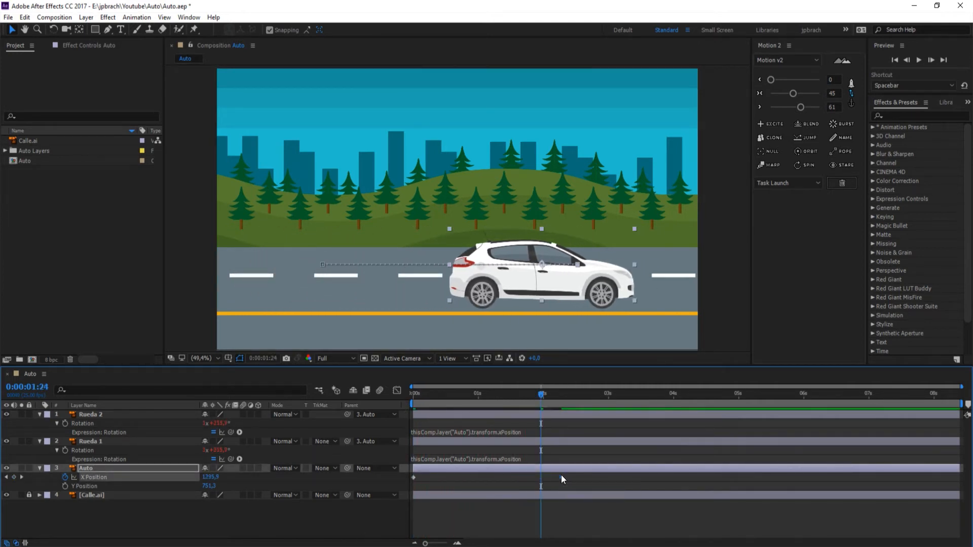
pyautogui.rightClick(561, 477)
pyautogui.moveTo(609, 467)
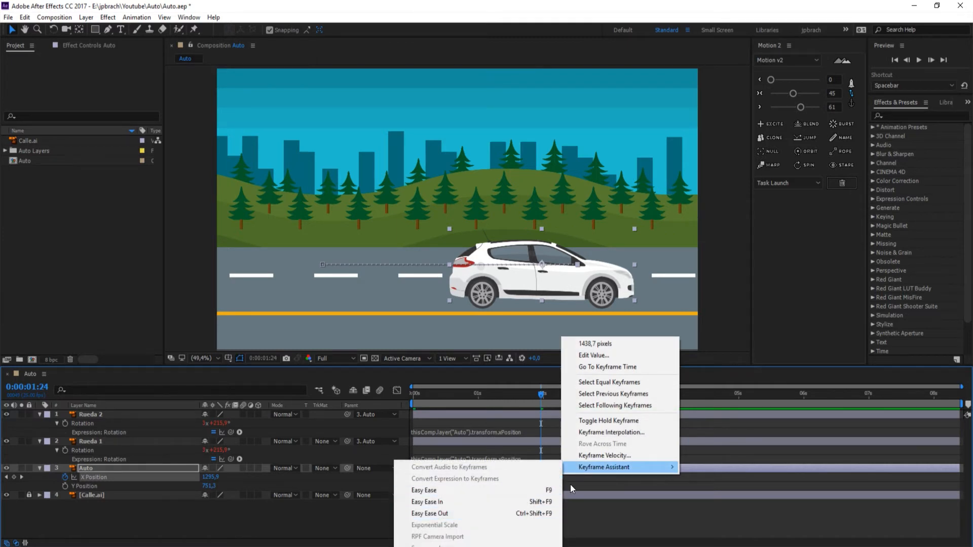
pyautogui.click(494, 491)
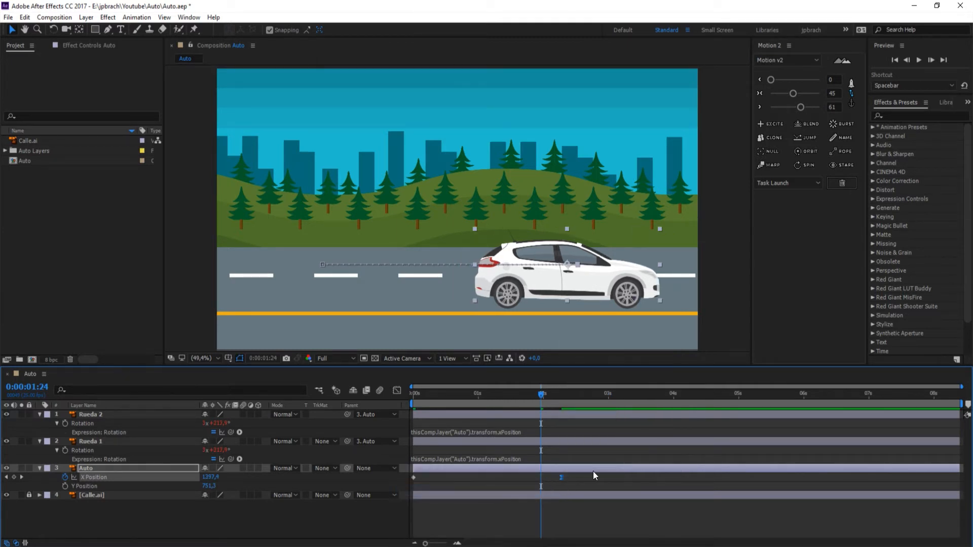
# Display the Auto layer's speed graph and lengthen the last X Position keyframe's incoming handle for a more gradual stop
pyautogui.moveTo(558, 404); pyautogui.dragTo(546, 406)
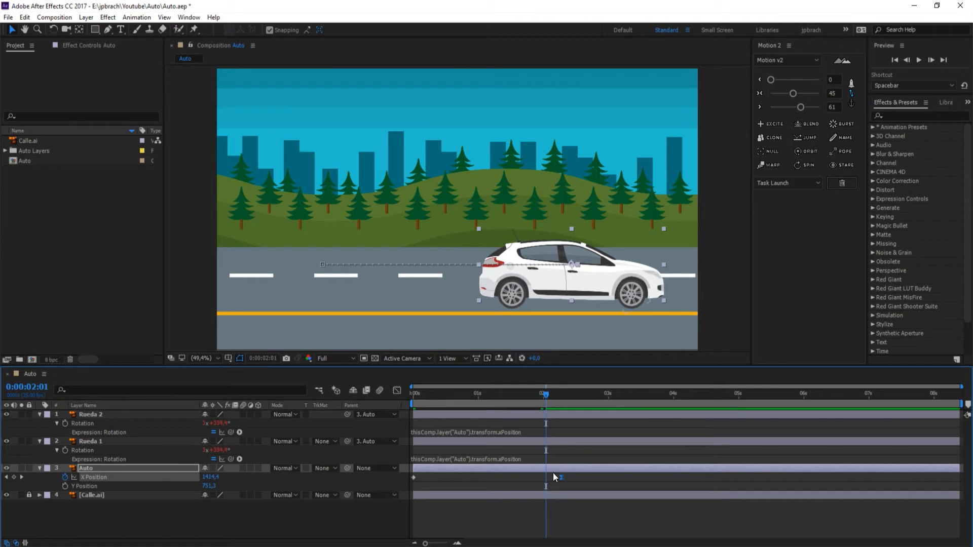
pyautogui.click(550, 394)
pyautogui.moveTo(572, 486); pyautogui.dragTo(553, 474)
pyautogui.click(397, 391)
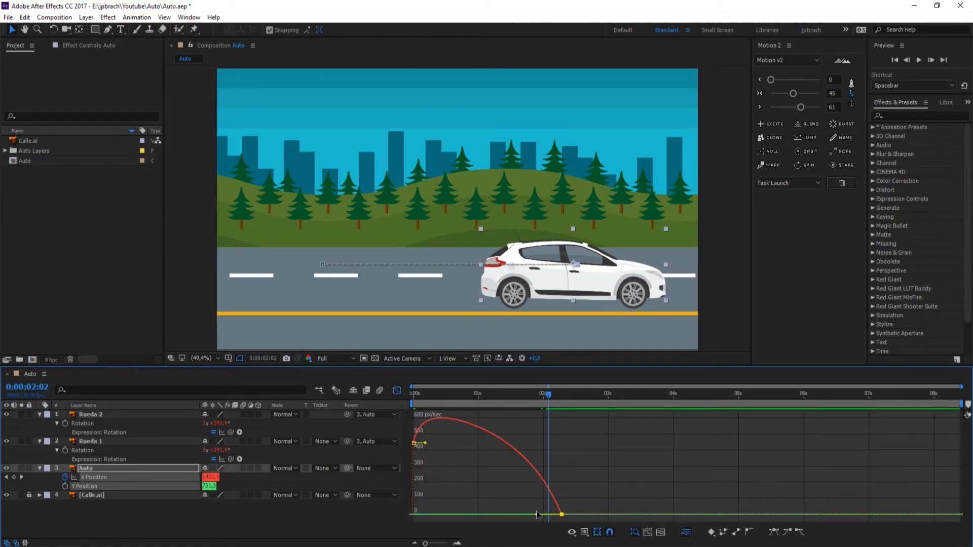
pyautogui.click(585, 534)
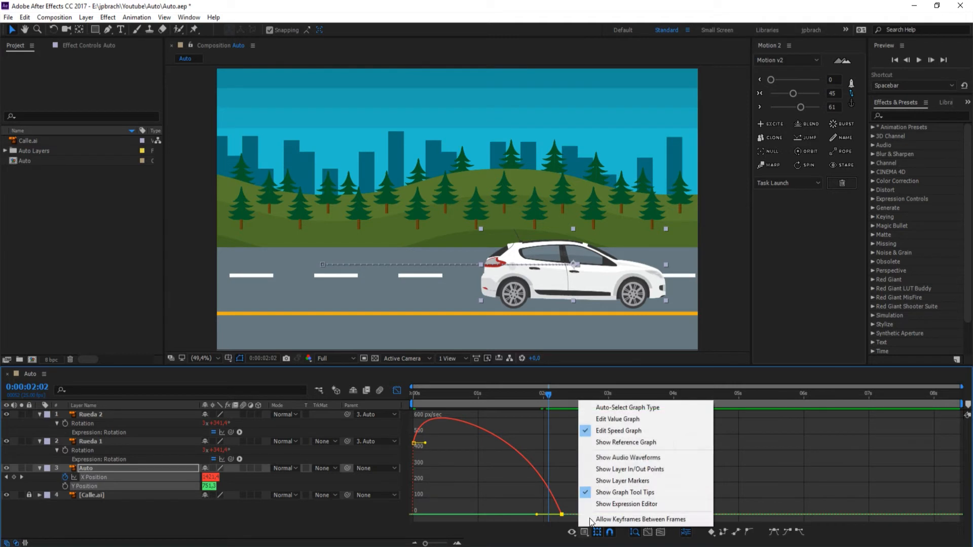
pyautogui.click(626, 435)
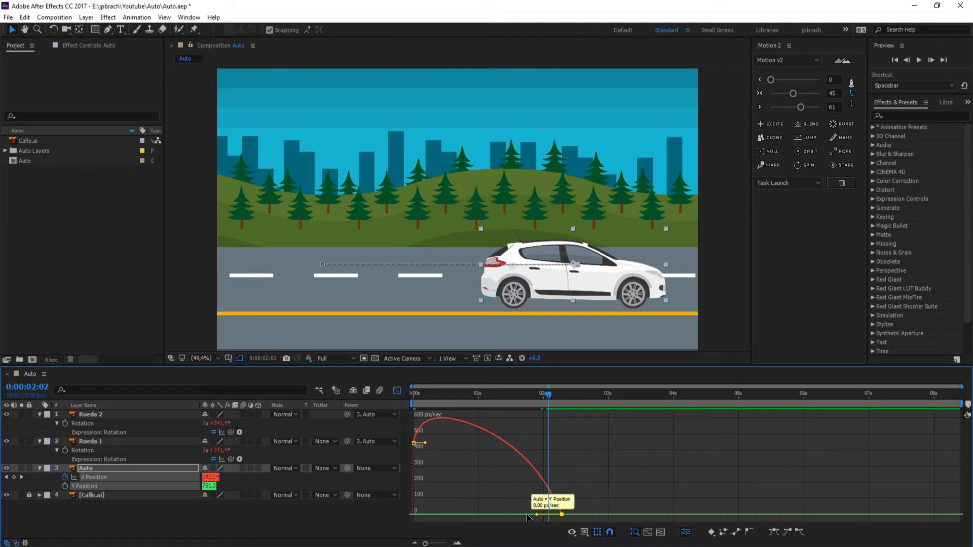
pyautogui.moveTo(537, 515); pyautogui.dragTo(519, 515)
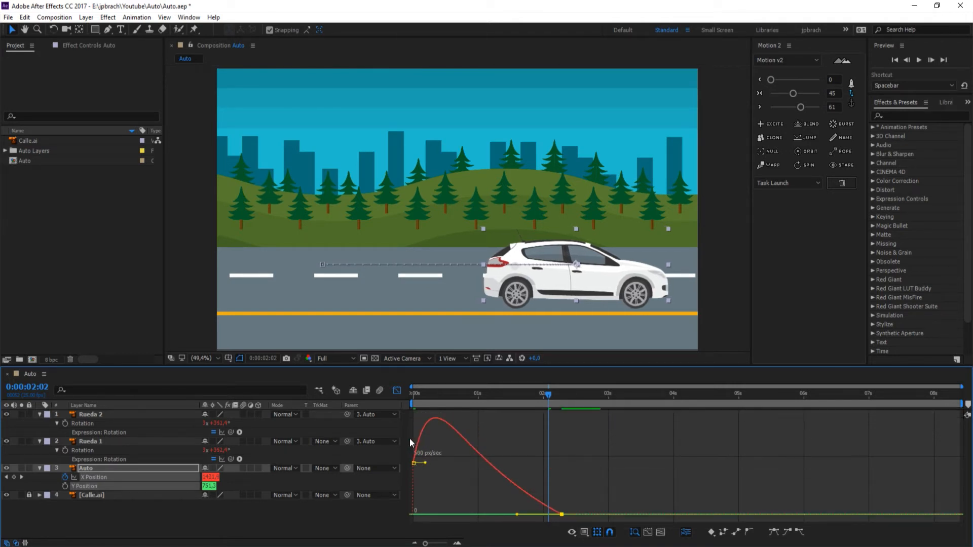
# Leave the graph view and preview the car's eased movement, checking that the wheels slow down with it
pyautogui.click(397, 390)
pyautogui.press('Home')
pyautogui.press('space')
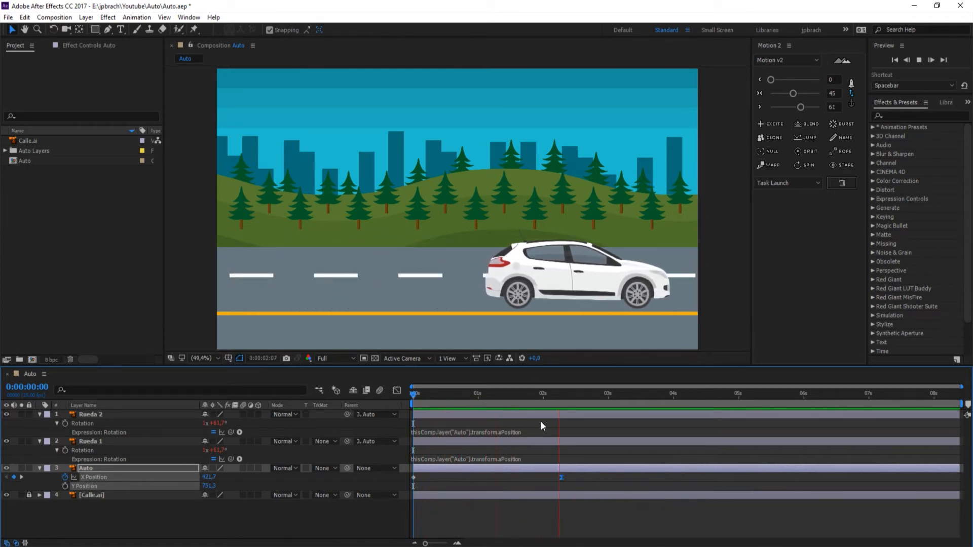
pyautogui.moveTo(583, 398); pyautogui.dragTo(503, 409)
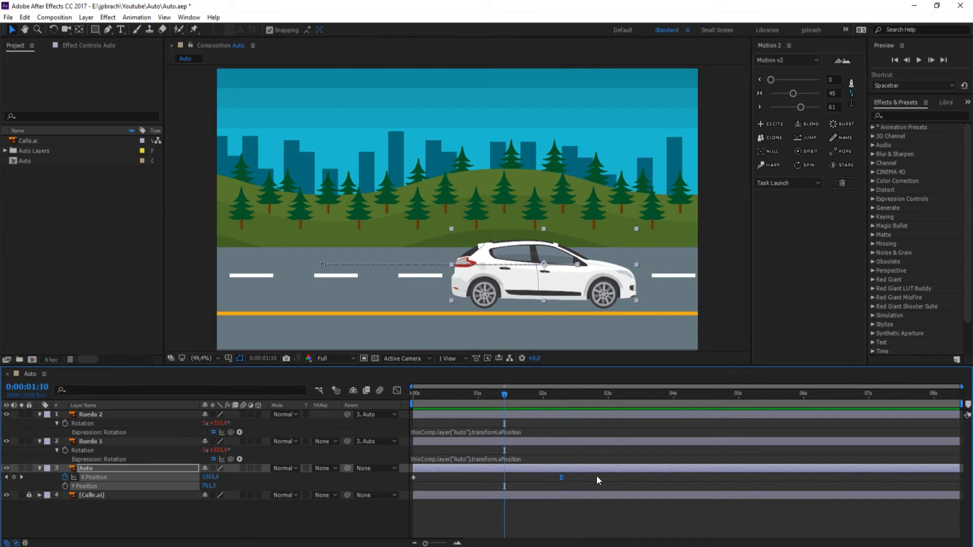
pyautogui.moveTo(436, 404); pyautogui.dragTo(385, 408)
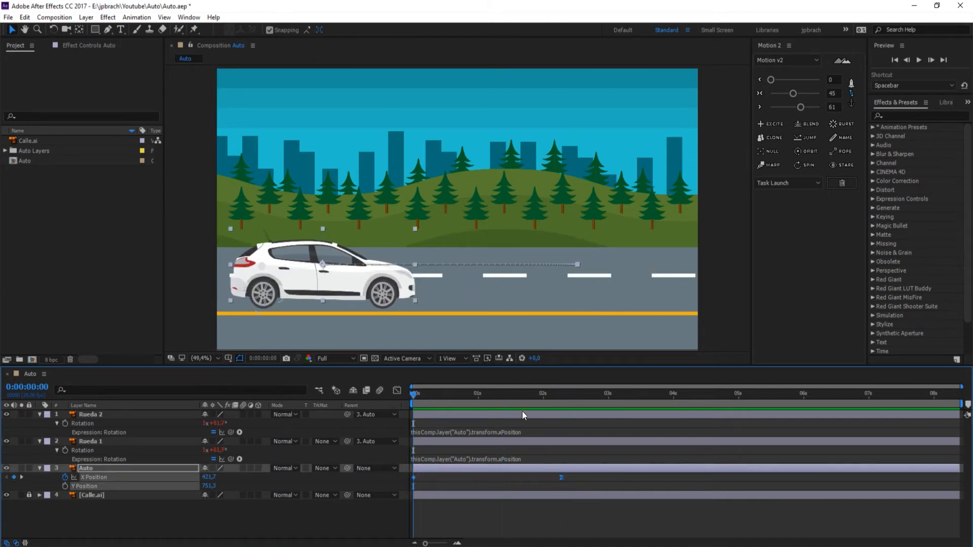
pyautogui.moveTo(554, 396); pyautogui.dragTo(439, 402)
pyautogui.press('space')
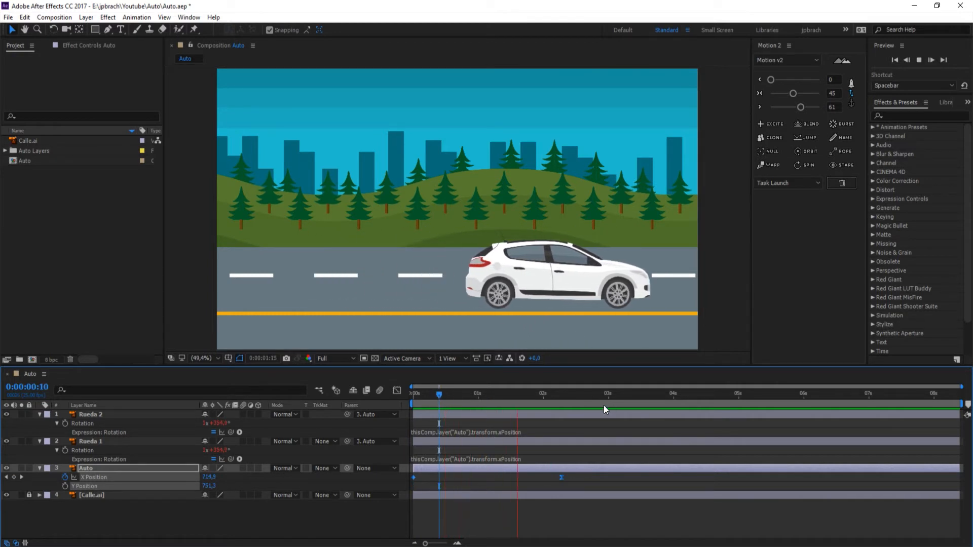
pyautogui.moveTo(522, 403)
pyautogui.mouseDown()
pyautogui.moveTo(539, 400)
pyautogui.moveTo(515, 401)
pyautogui.mouseUp()
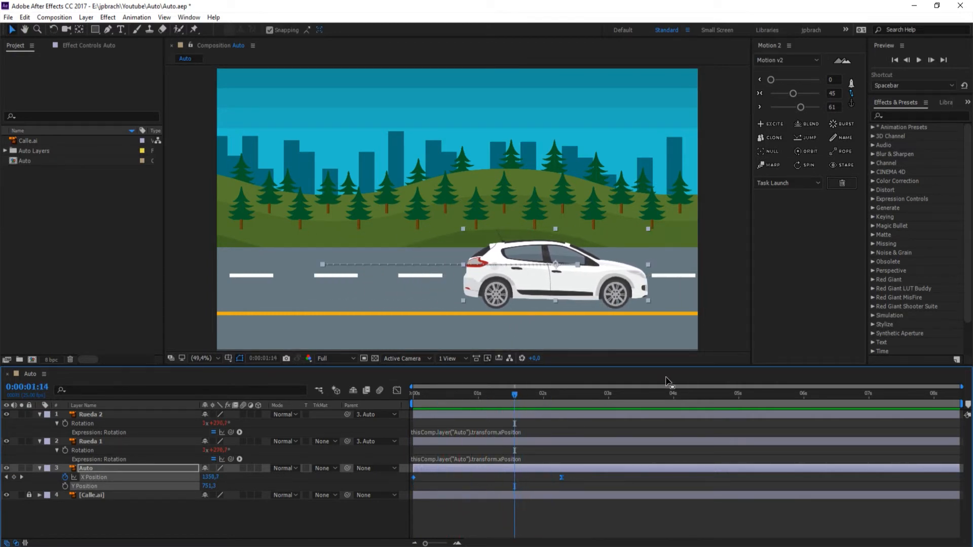
pyautogui.click(347, 533)
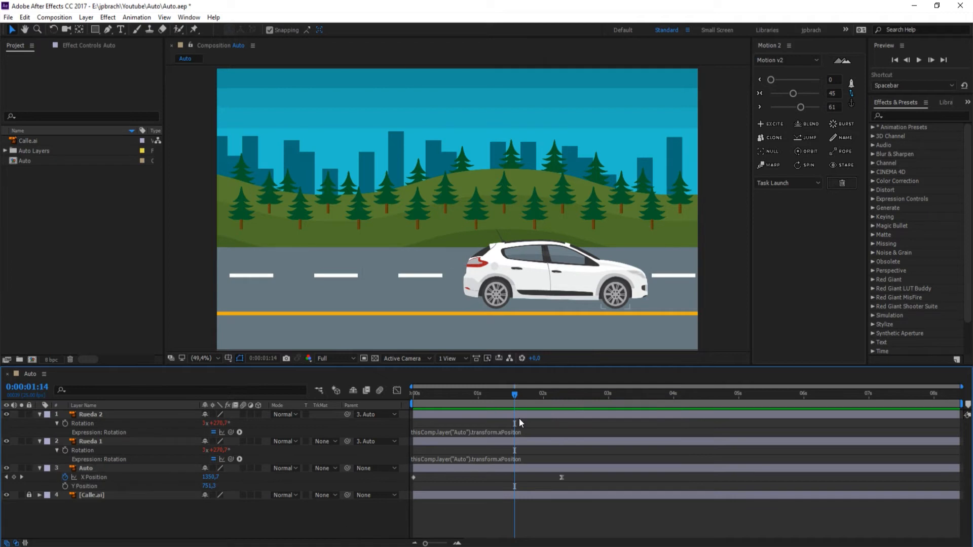
pyautogui.moveTo(515, 394); pyautogui.dragTo(463, 403)
pyautogui.click(473, 282)
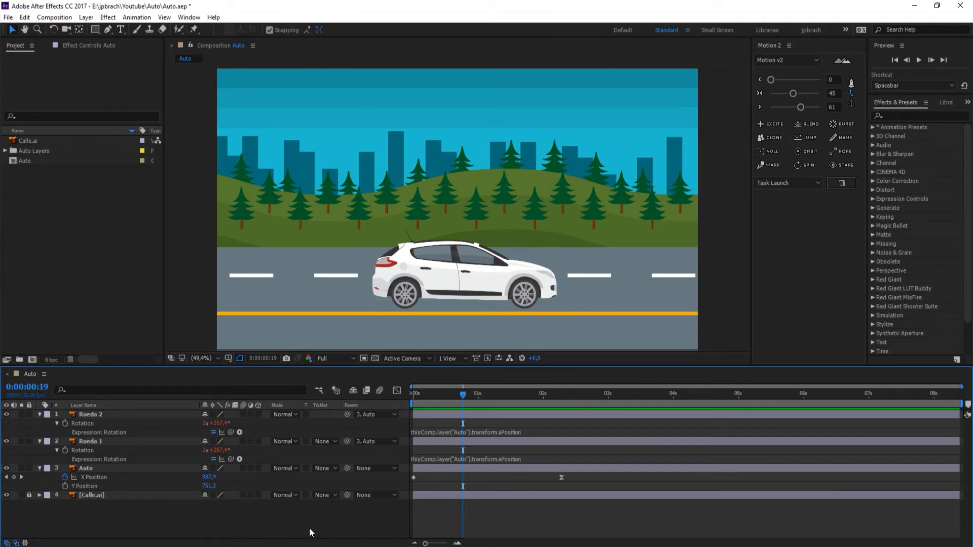
# Try shifting the car vertically with the Auto layer's Y Position and undo each change
pyautogui.moveTo(209, 486); pyautogui.dragTo(213, 494)
pyautogui.hotkey('ctrl', 'z')
pyautogui.click(90, 488)
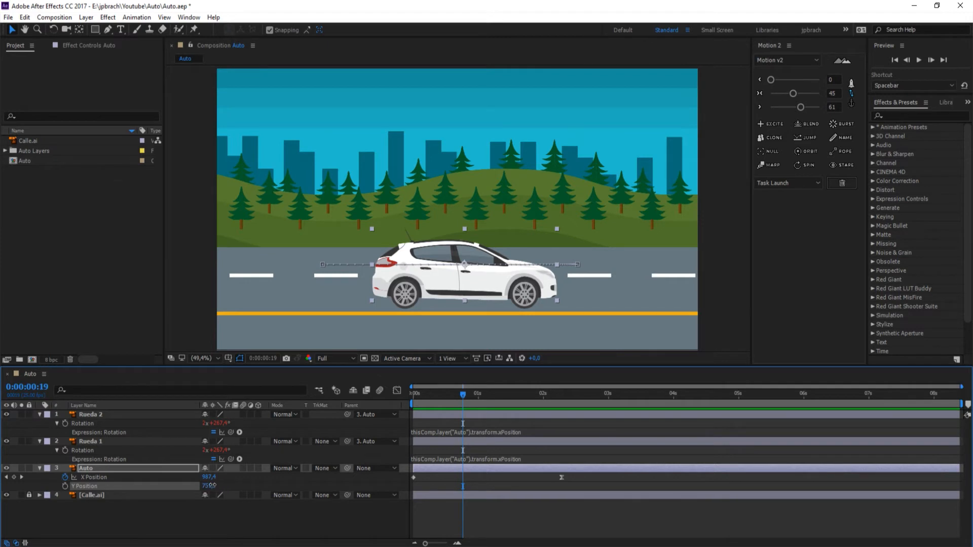
pyautogui.moveTo(208, 486); pyautogui.dragTo(331, 510)
pyautogui.hotkey('ctrl', 'z')
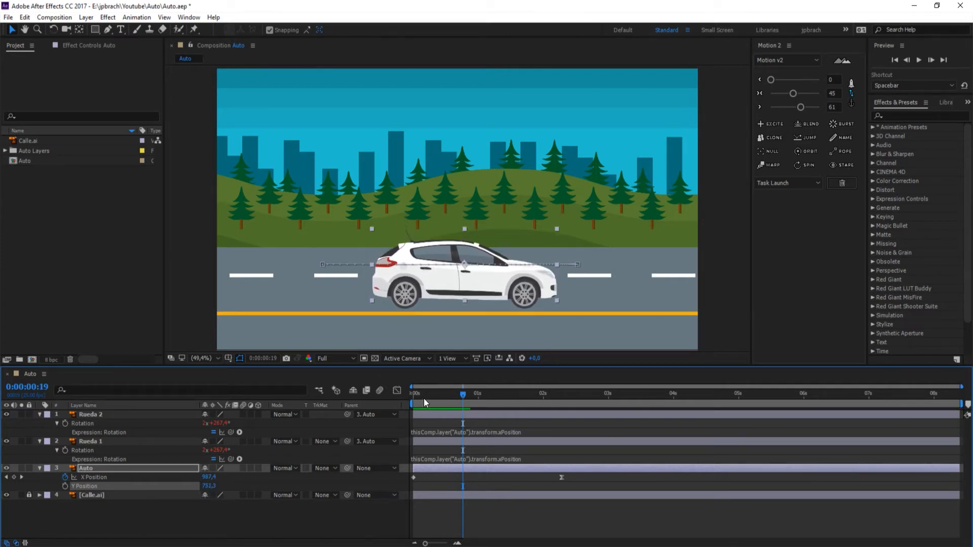
# Add the expression Math.sin(transform.xPosition)+value to the Auto layer's Y Position
pyautogui.moveTo(424, 398); pyautogui.dragTo(413, 399)
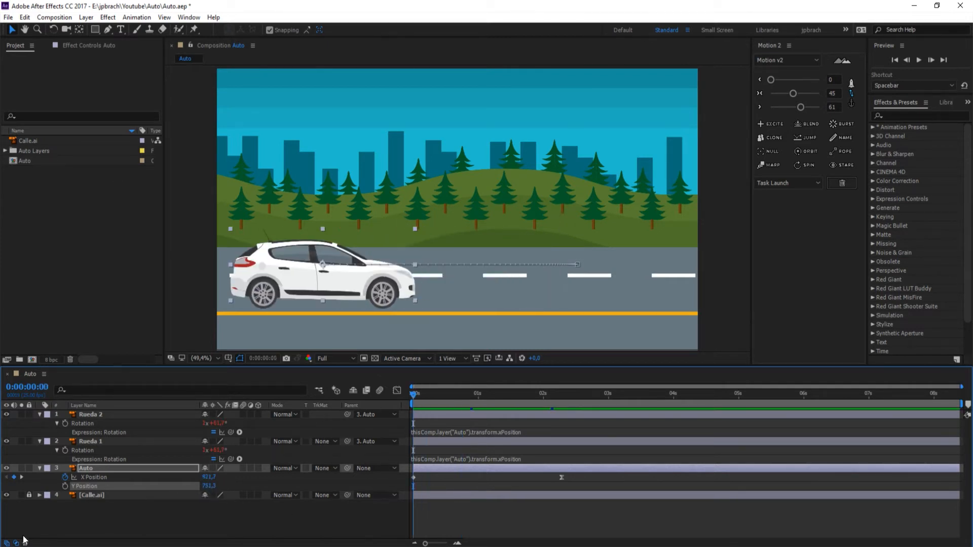
pyautogui.keyDown('alt'); pyautogui.click(64, 486); pyautogui.keyUp('alt')
pyautogui.write('Math.sin(')
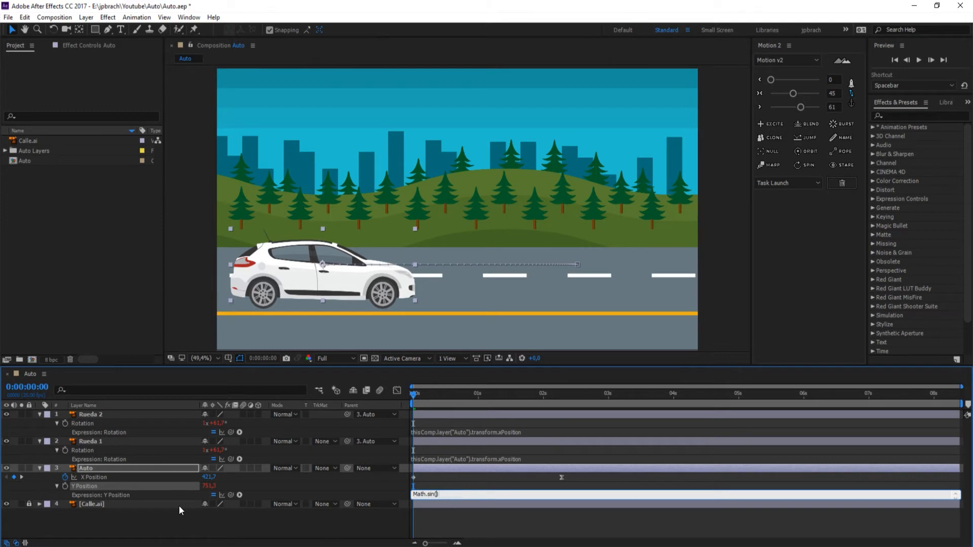
pyautogui.moveTo(178, 488); pyautogui.dragTo(88, 479)
pyautogui.moveTo(209, 488); pyautogui.dragTo(209, 488)
pyautogui.click(178, 520)
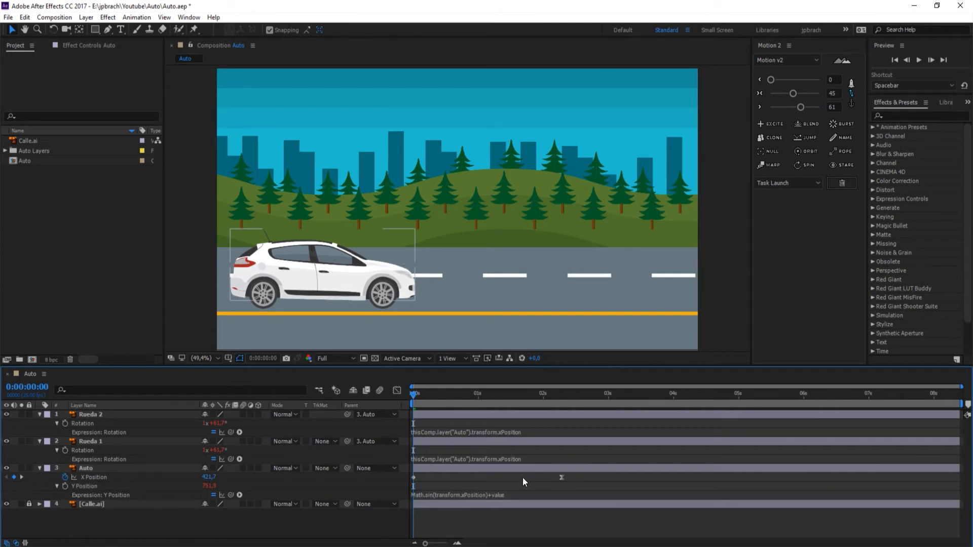
# Remove +value from the Auto layer's Y Position expression and test changing the Y Position without it
pyautogui.click(513, 496)
pyautogui.click(507, 494)
pyautogui.press('BackSpace')
pyautogui.press('BackSpace')
pyautogui.press('BackSpace')
pyautogui.press('BackSpace')
pyautogui.press('BackSpace')
pyautogui.press('BackSpace')
pyautogui.press('BackSpace')
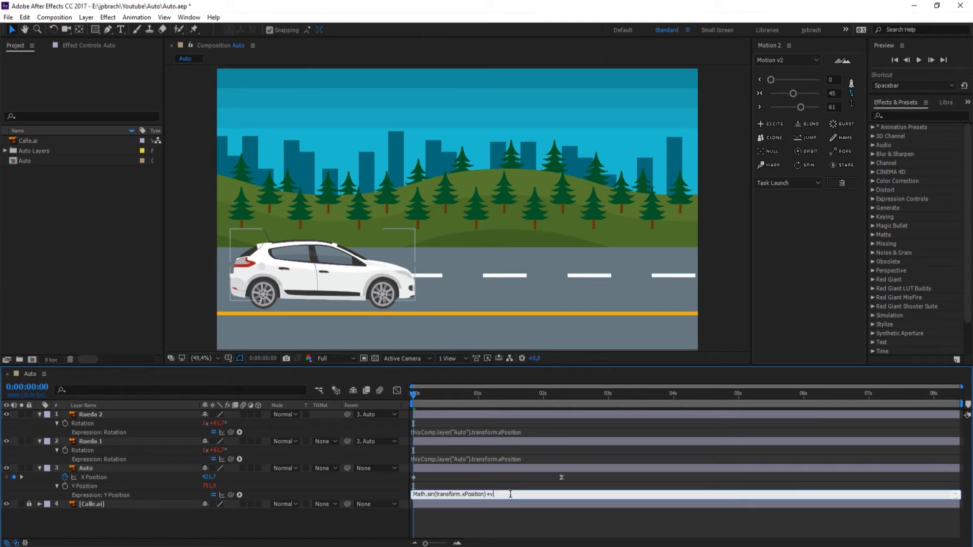
pyautogui.write(')')
pyautogui.click(376, 519)
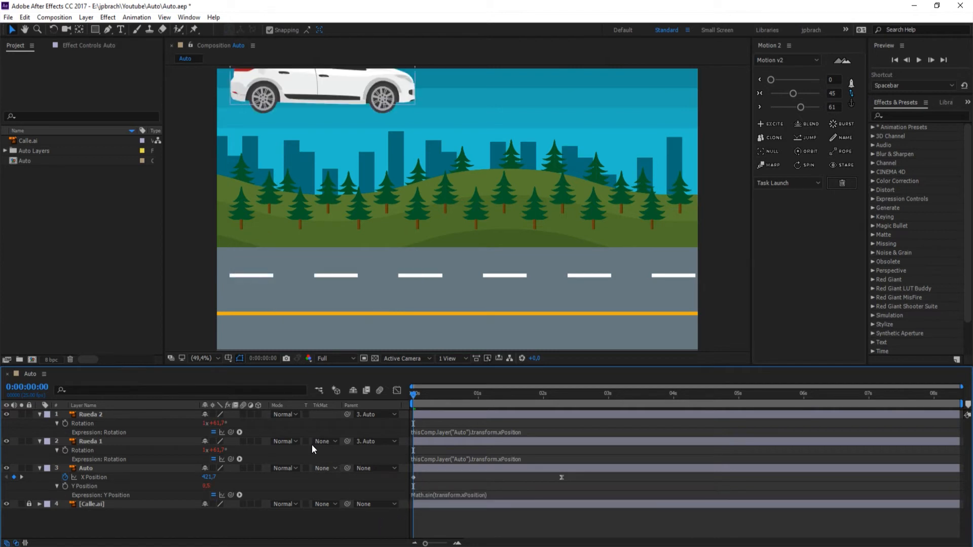
pyautogui.click(204, 486)
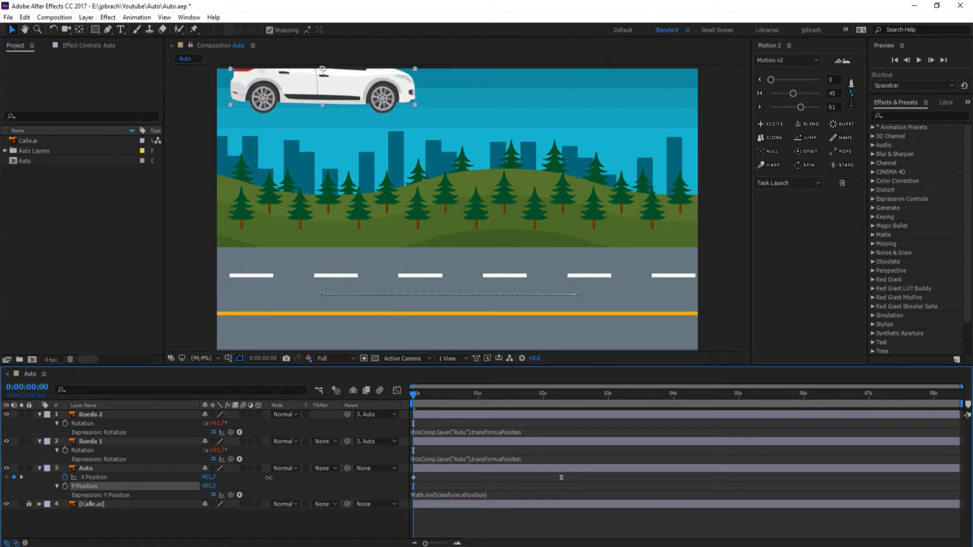
pyautogui.click(361, 248)
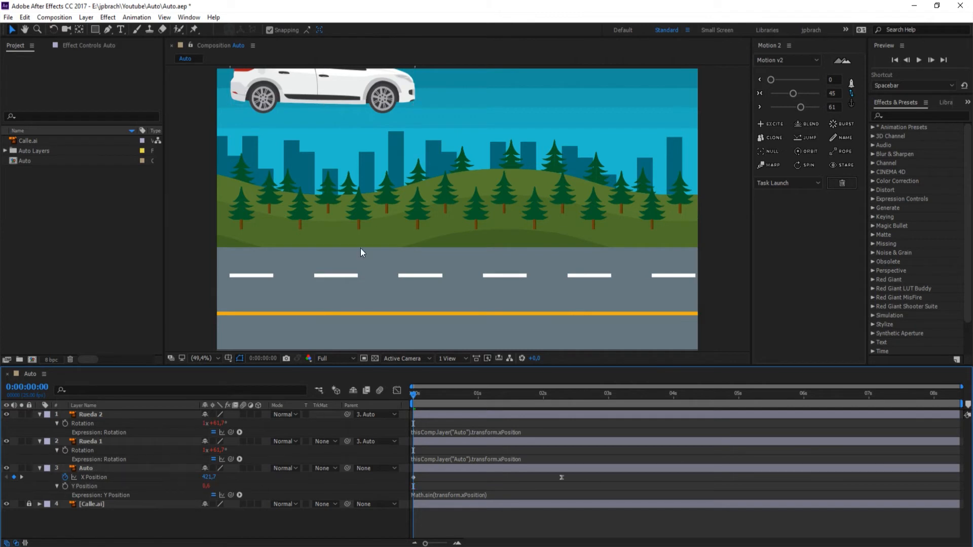
# Append +value to the Auto layer's Y Position expression again, test a vertical shift and undo that shift
pyautogui.click(522, 495)
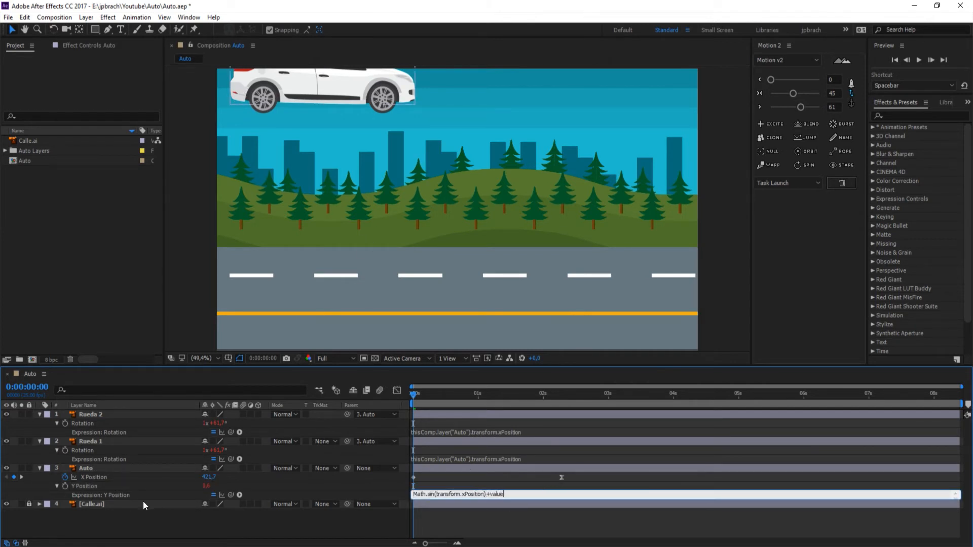
pyautogui.write('+value')
pyautogui.click(198, 524)
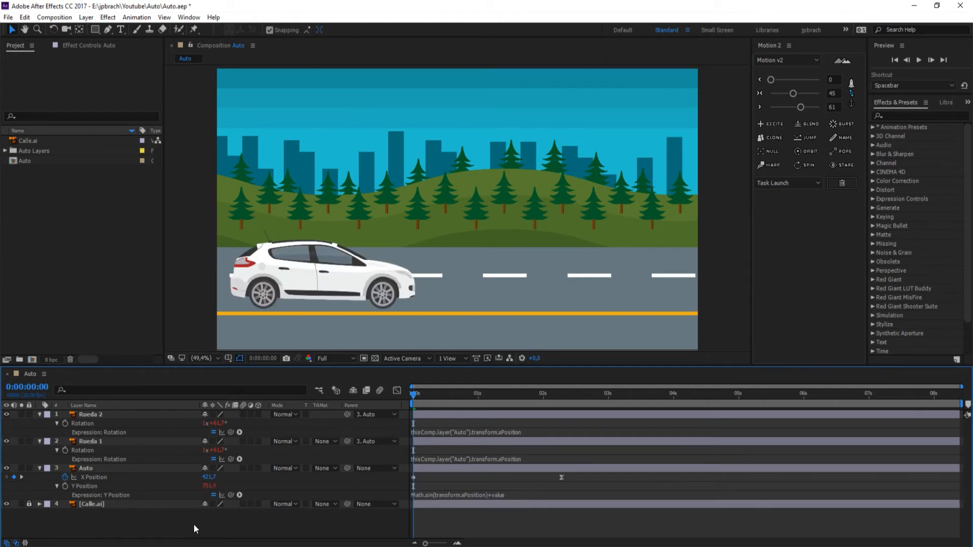
pyautogui.moveTo(208, 485)
pyautogui.mouseDown()
pyautogui.moveTo(195, 486)
pyautogui.moveTo(232, 494)
pyautogui.moveTo(213, 493)
pyautogui.mouseUp()
pyautogui.hotkey('ctrl', 'z')
# Preview the bounce, multiply the sine in the Auto layer's Y Position expression by 10 and preview it again
pyautogui.press('space')
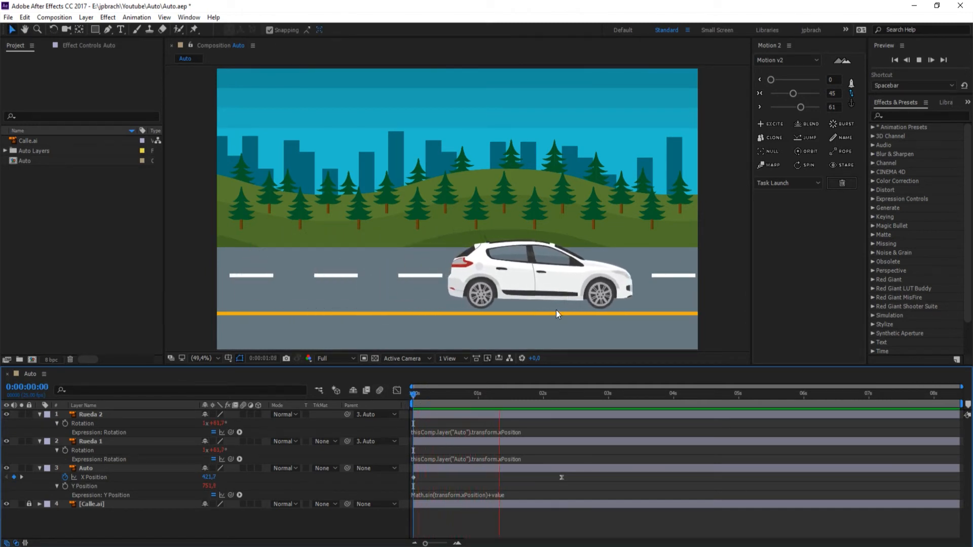
pyautogui.press('space')
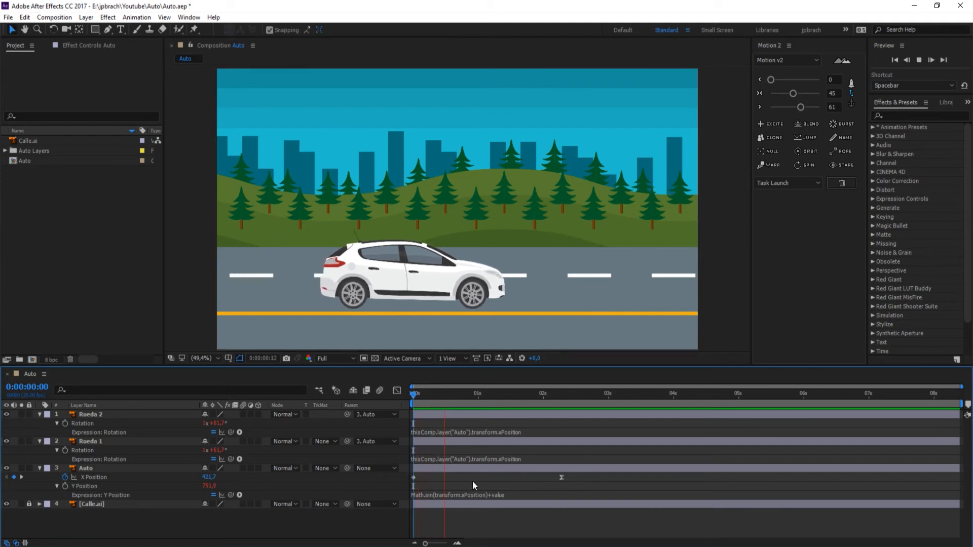
pyautogui.click(486, 495)
pyautogui.click(487, 494)
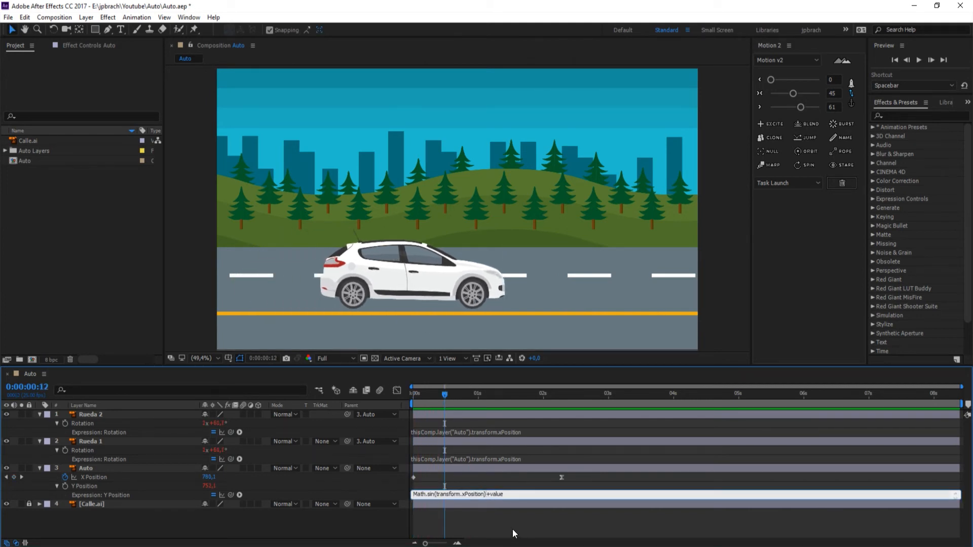
pyautogui.write('*10')
pyautogui.click(404, 521)
pyautogui.press('space')
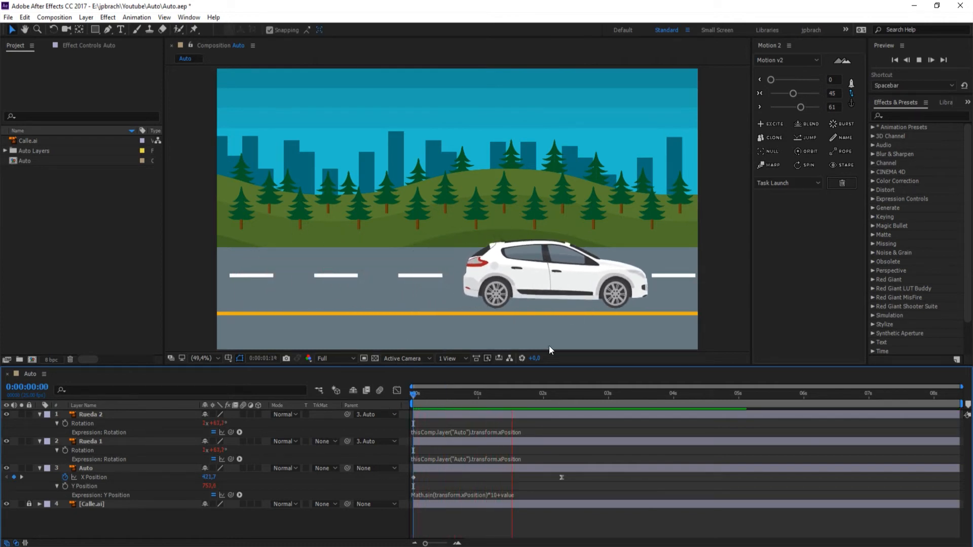
pyautogui.press('space')
pyautogui.press('space')
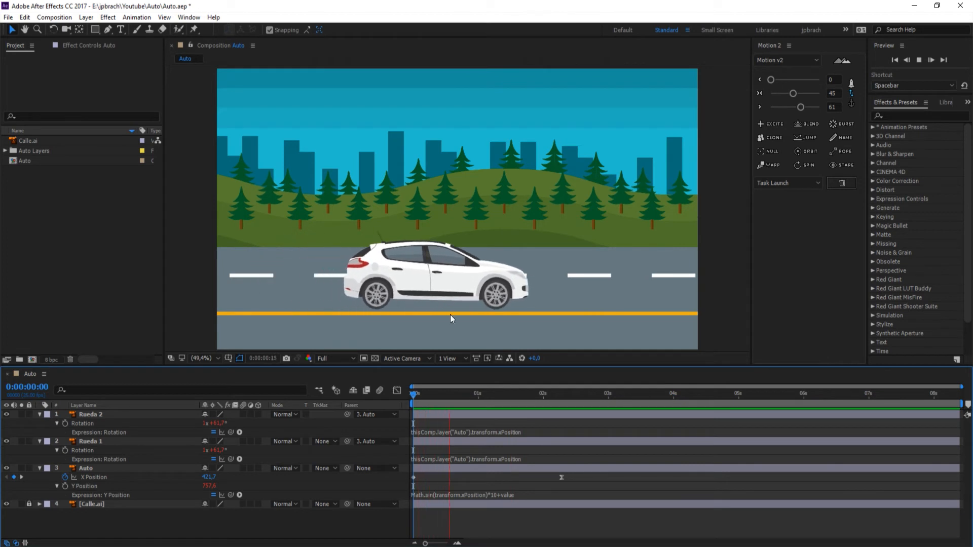
pyautogui.click(453, 395)
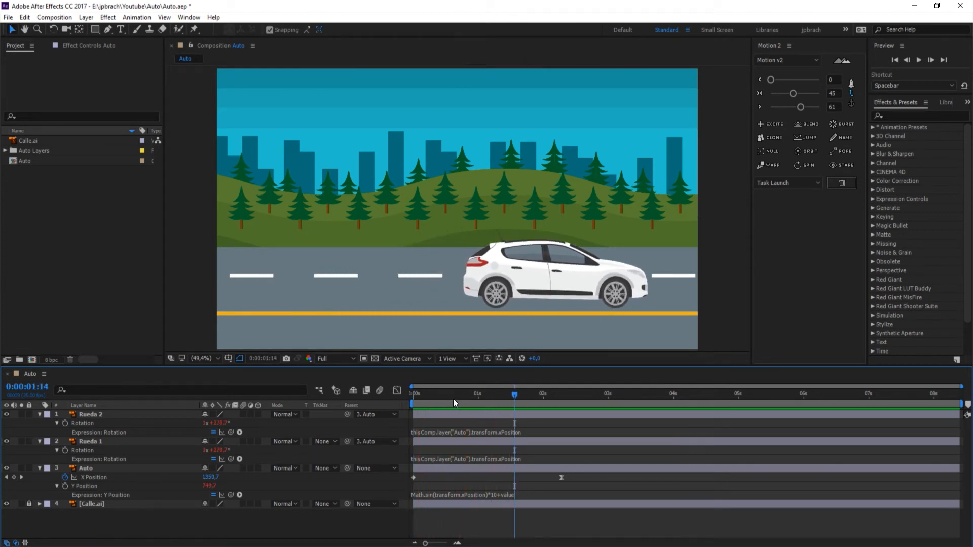
# Divide xPosition by 20 inside the Auto layer's Y Position expression and preview the slower bounce
pyautogui.click(485, 496)
pyautogui.click(486, 495)
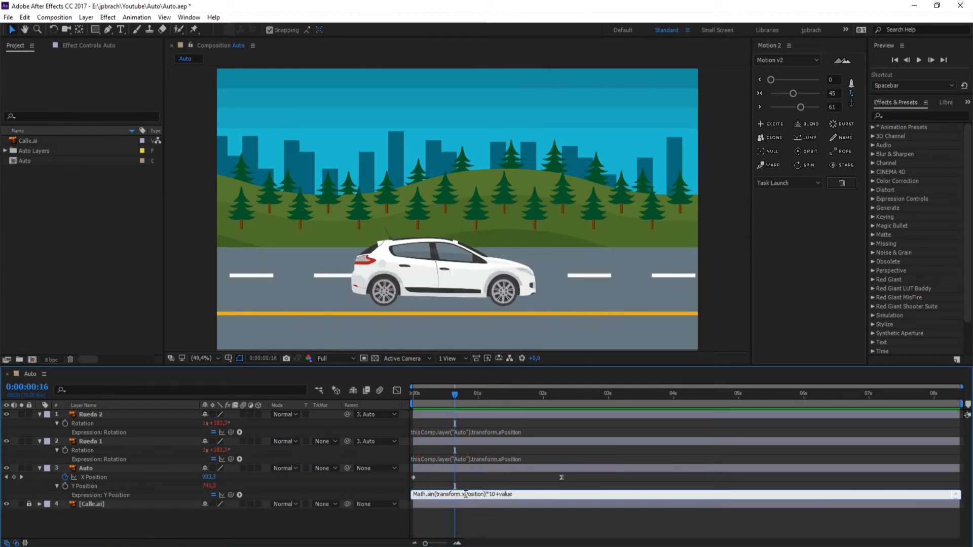
pyautogui.write('/20')
pyautogui.click(343, 530)
pyautogui.moveTo(438, 394); pyautogui.dragTo(346, 409)
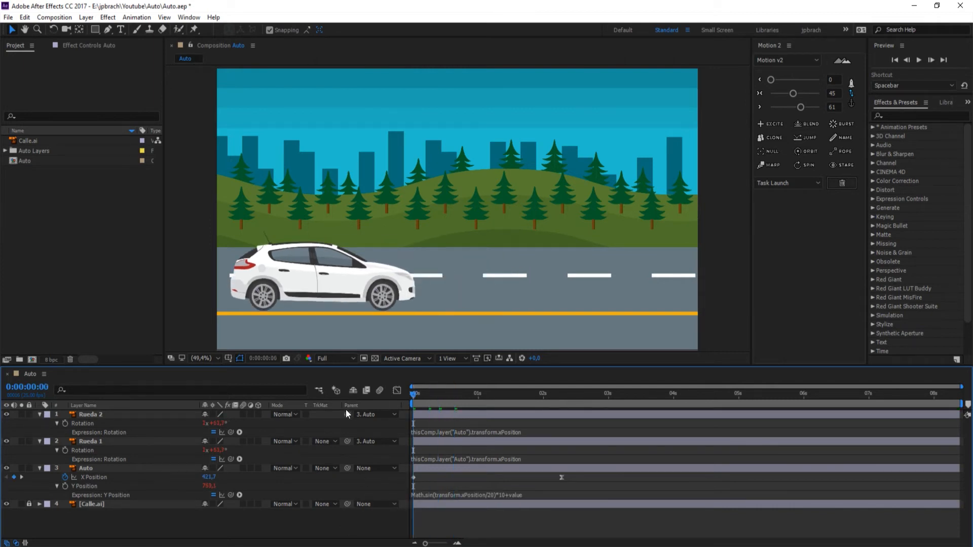
pyautogui.press('space')
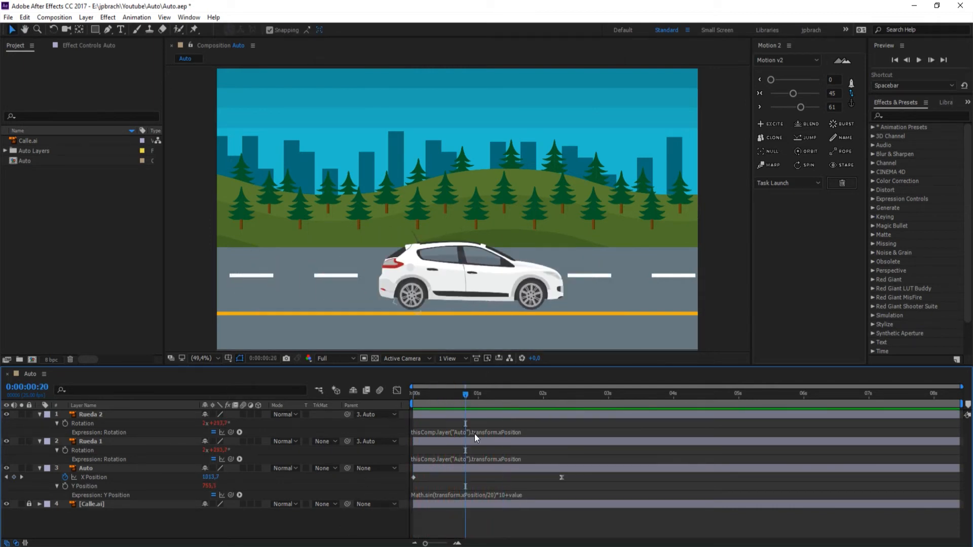
pyautogui.press('space')
# Set the divisor in the Auto layer's Y Position expression to 50 and preview the bounce
pyautogui.click(489, 496)
pyautogui.click(489, 495)
pyautogui.press('BackSpace')
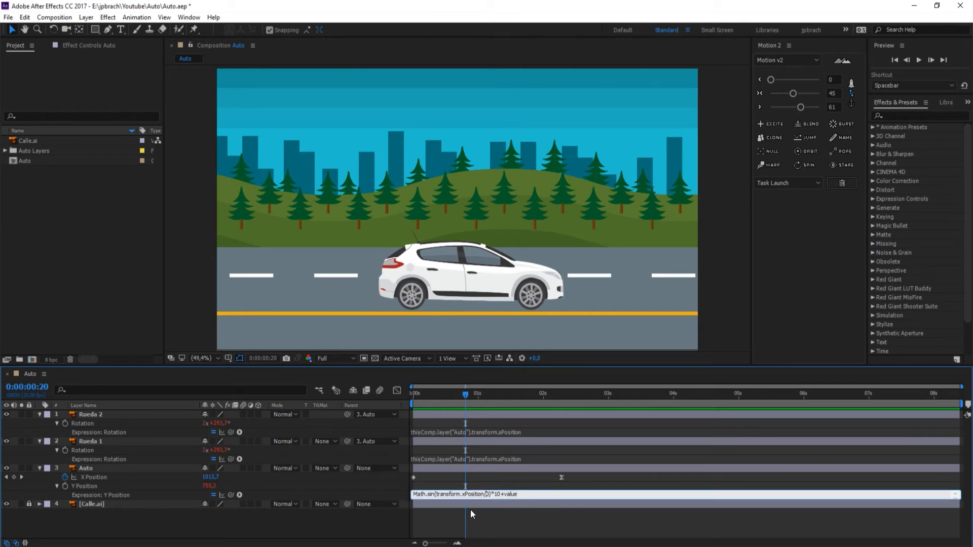
pyautogui.write('50')
pyautogui.click(412, 517)
pyautogui.moveTo(448, 402); pyautogui.dragTo(384, 398)
pyautogui.press('space')
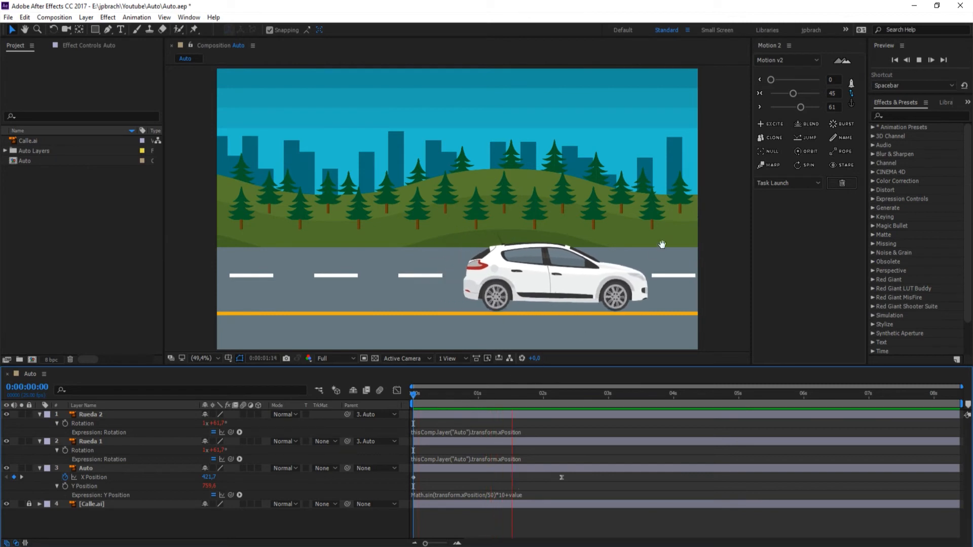
pyautogui.press('space')
# Change the Auto layer's Y Position expression to Math.sin(transform.xPosition/40)*5+value and preview the gentler bounce
pyautogui.click(491, 395)
pyautogui.click(491, 495)
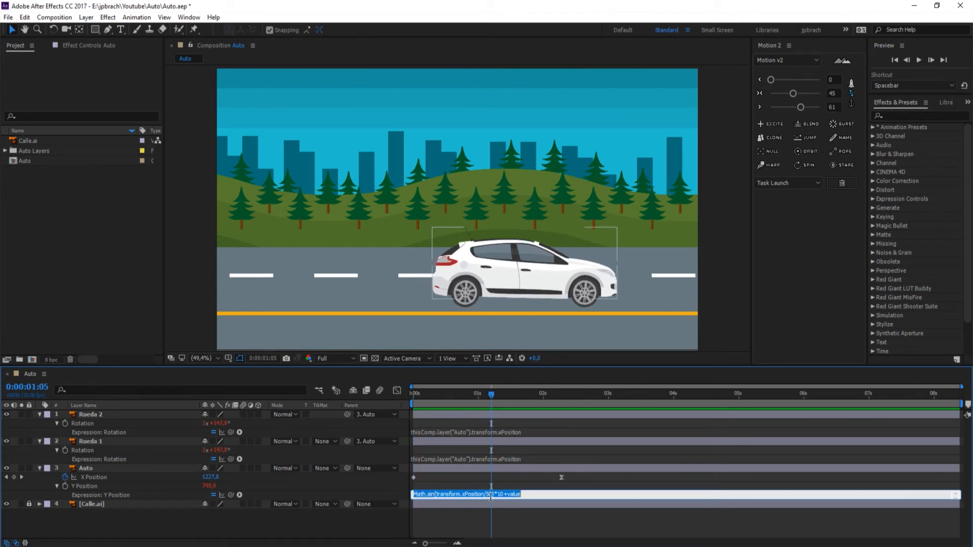
pyautogui.click(489, 495)
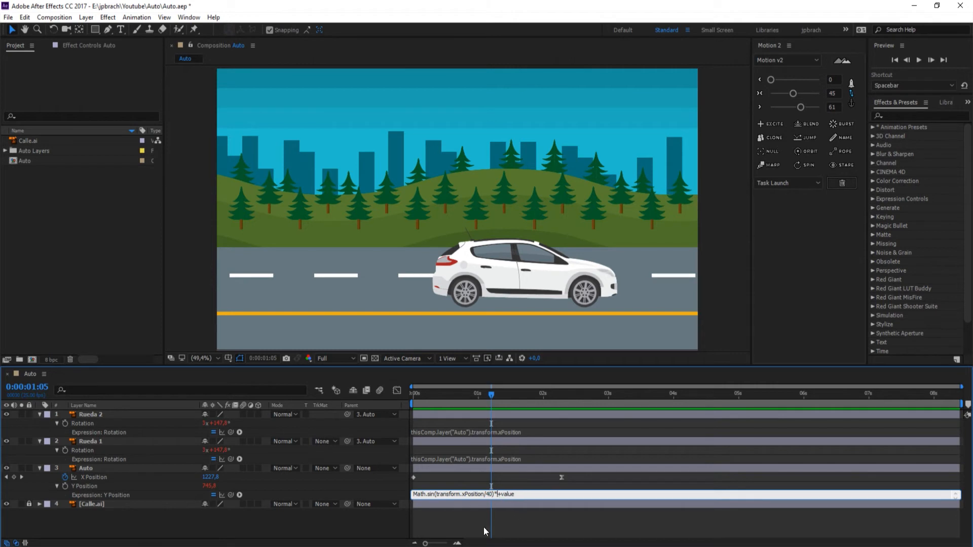
pyautogui.press('BackSpace')
pyautogui.write('5')
pyautogui.click(382, 525)
pyautogui.press('space')
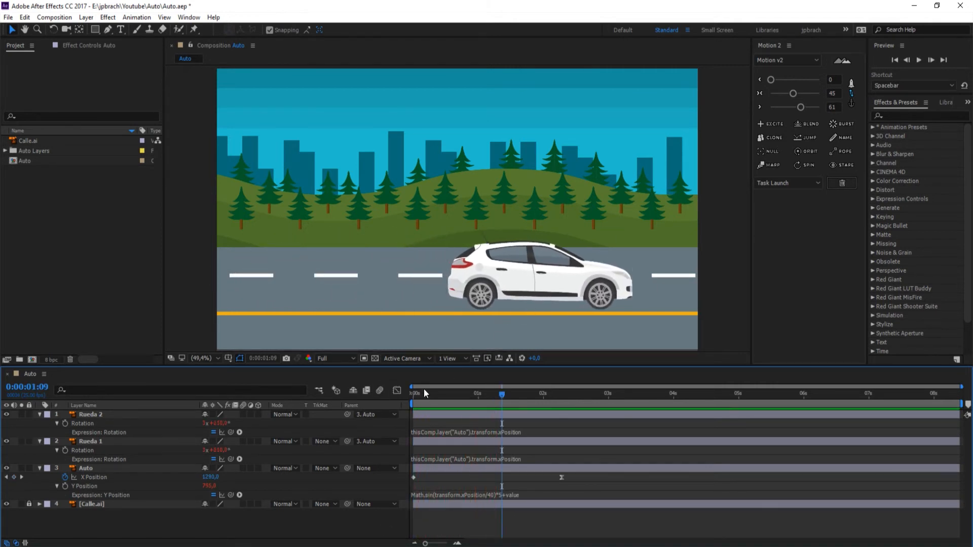
pyautogui.moveTo(424, 391); pyautogui.dragTo(339, 409)
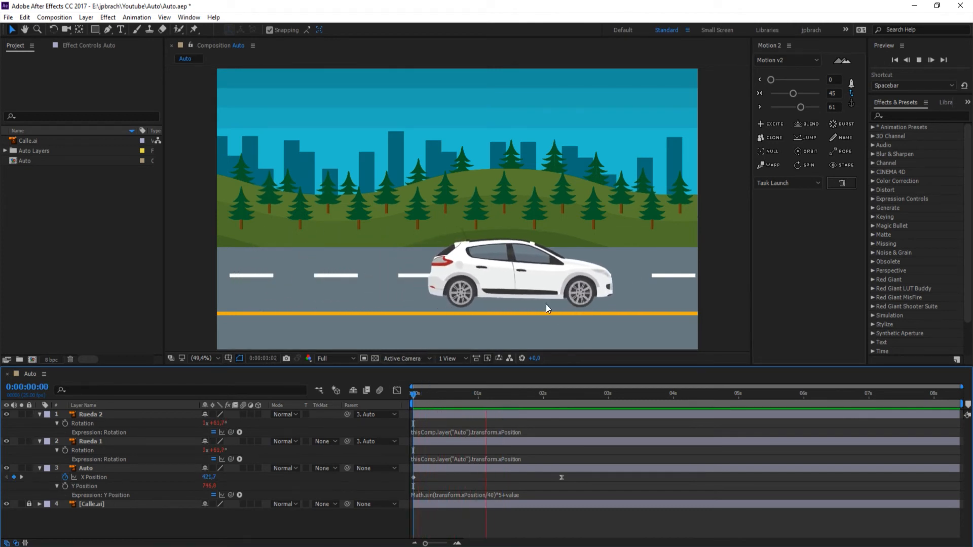
pyautogui.press('space')
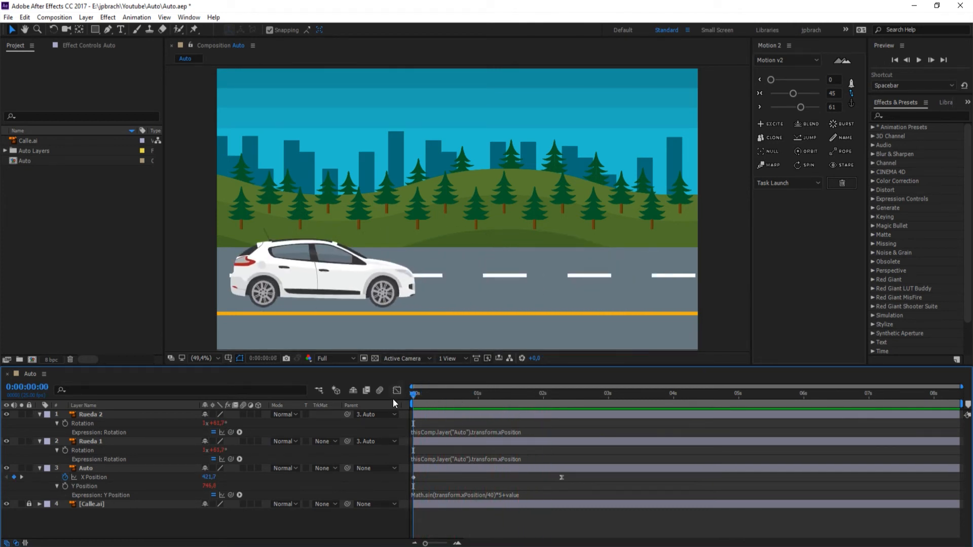
# Lower the car on the road by raising the Auto layer's Y Position to about 773, and preview the animation
pyautogui.moveTo(208, 486); pyautogui.dragTo(224, 489)
pyautogui.moveTo(448, 394); pyautogui.dragTo(352, 406)
pyautogui.press('space')
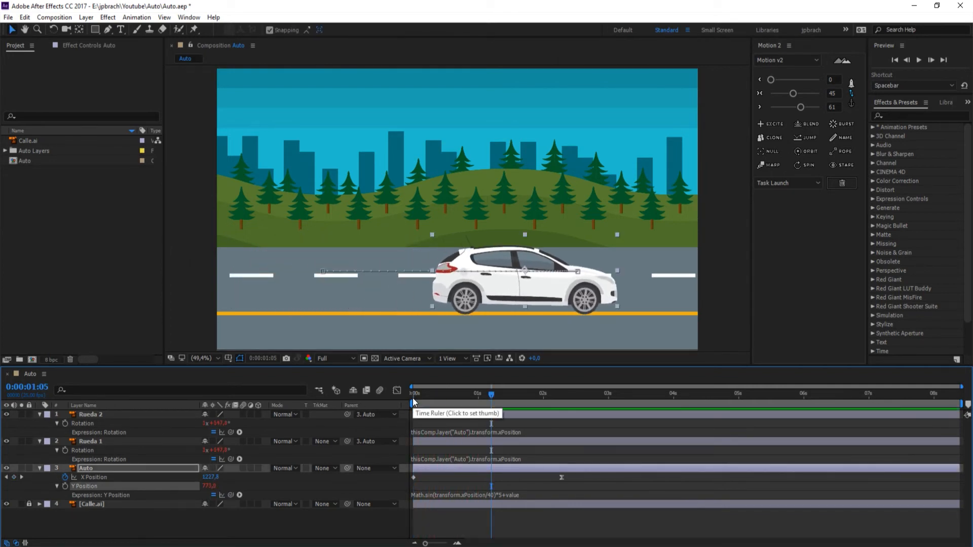
# Play the animation several times from the start, examining how the wheels move along with the bouncing car body
pyautogui.press('space')
pyautogui.press('space')
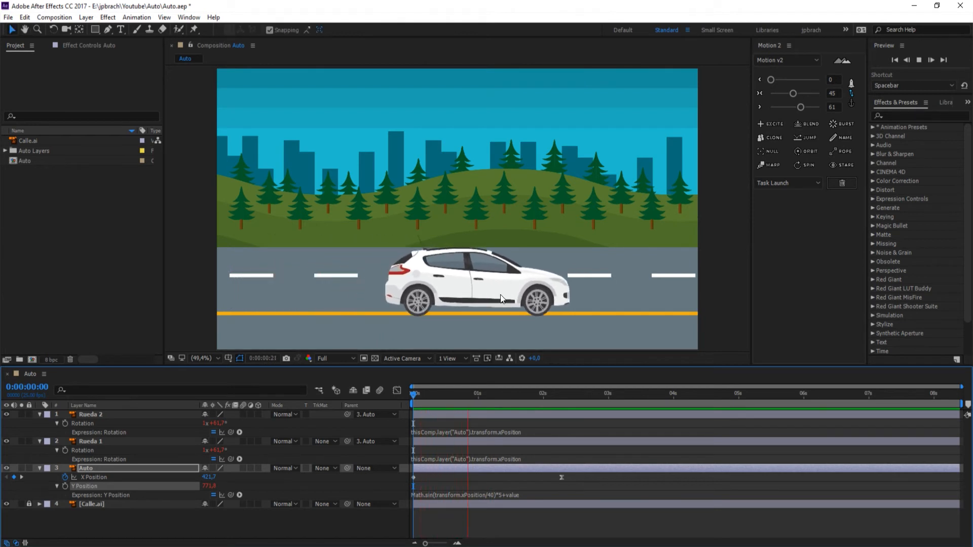
pyautogui.press('space')
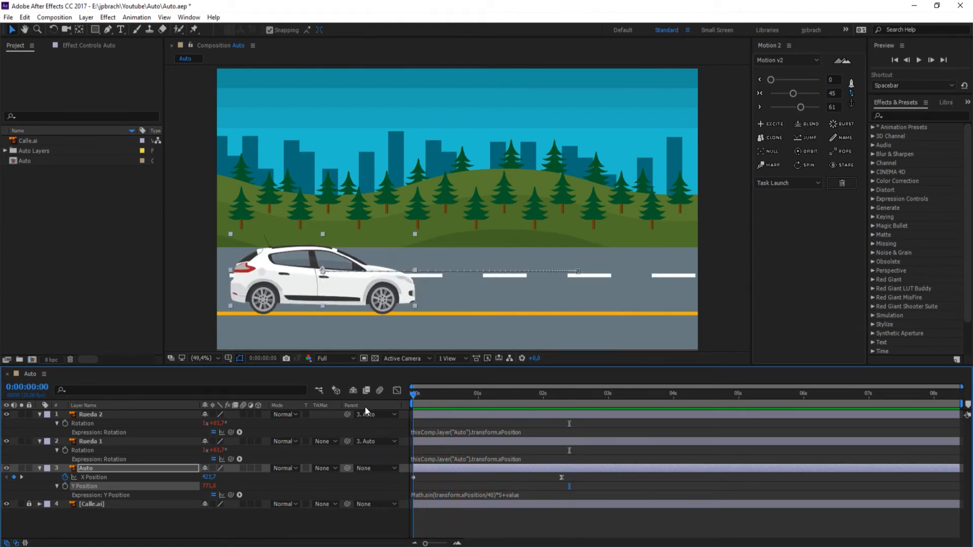
pyautogui.press('space')
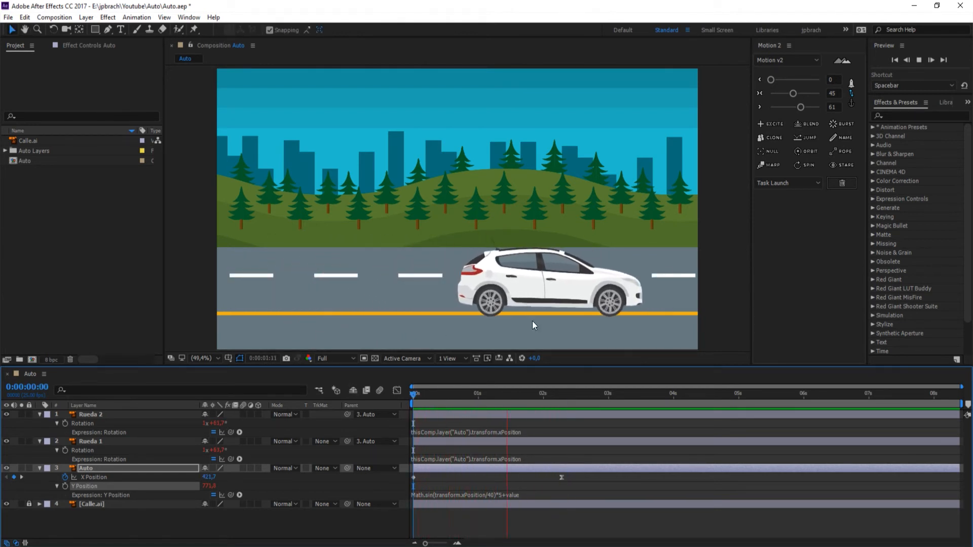
pyautogui.press('space')
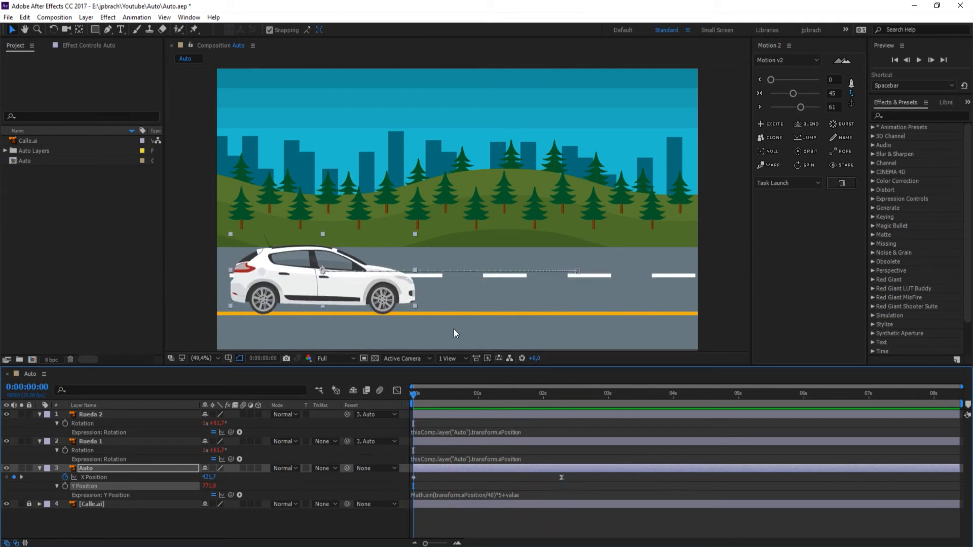
pyautogui.press('space')
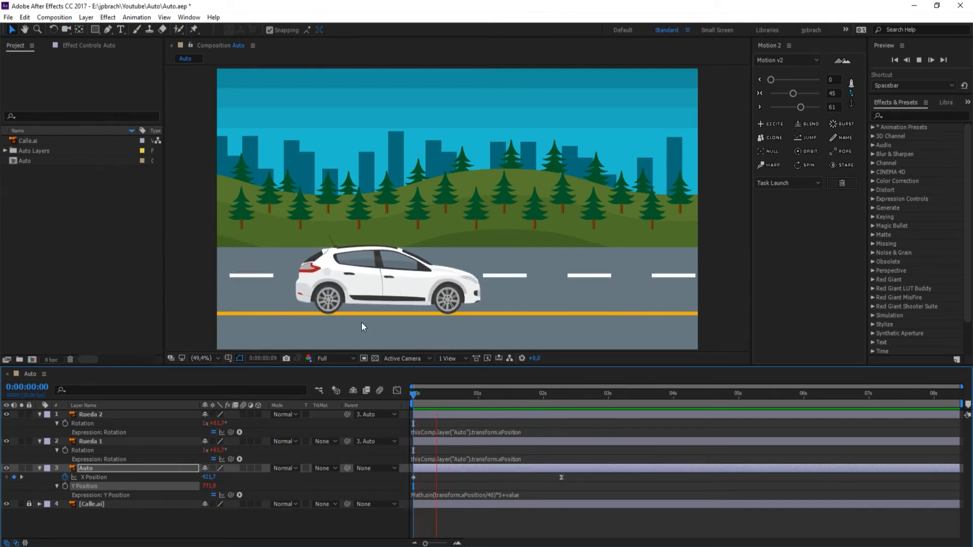
pyautogui.press('space')
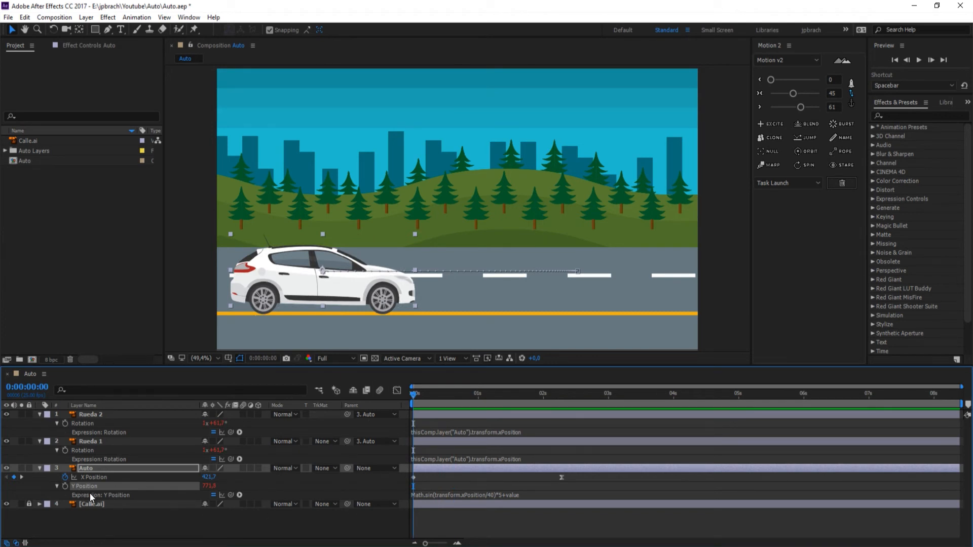
pyautogui.press('space')
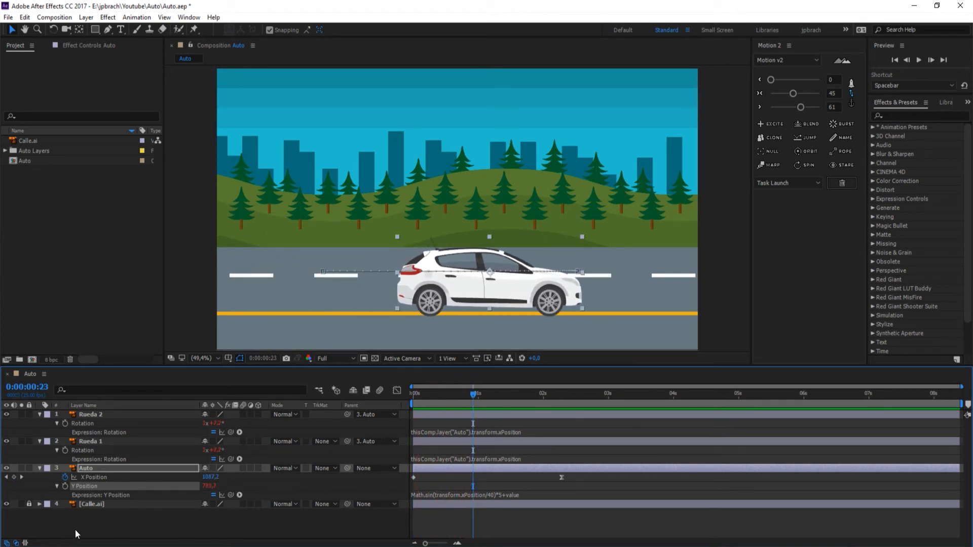
# Reveal Position on the Rueda 1 and Rueda 2 layers, separate it into X and Y dimensions, and enlarge the timeline area
pyautogui.click(75, 530)
pyautogui.click(87, 415)
pyautogui.keyDown('ctrl'); pyautogui.click(134, 442); pyautogui.keyUp('ctrl')
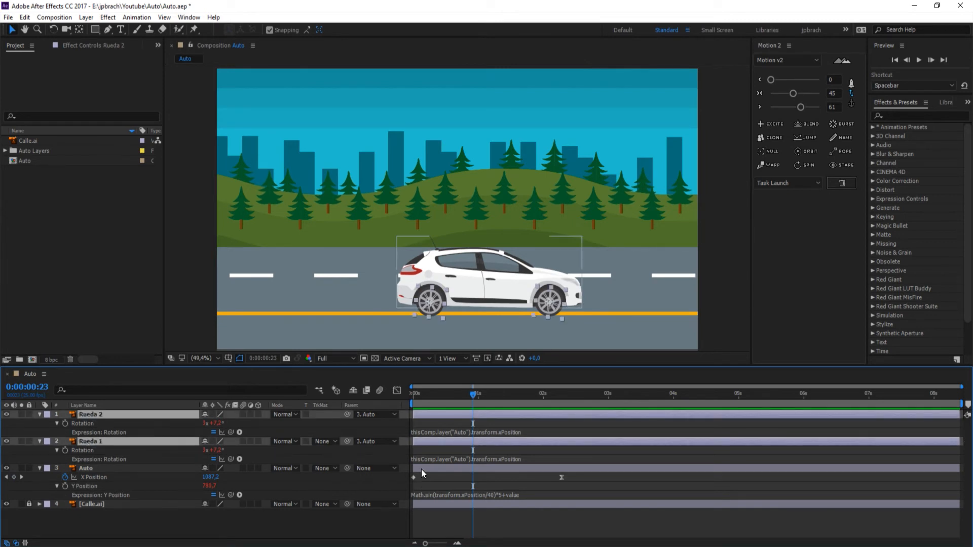
pyautogui.hotkey('shift', 'p')
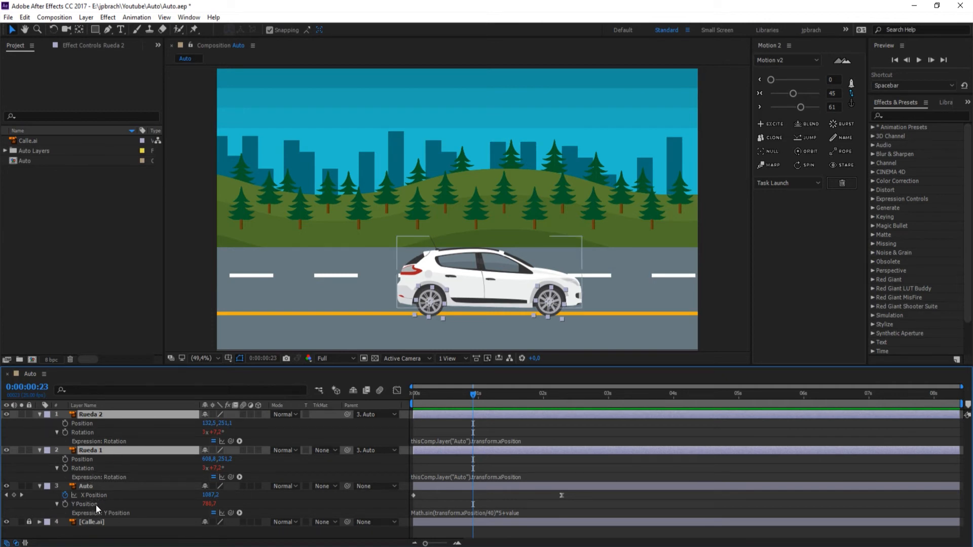
pyautogui.click(82, 424)
pyautogui.keyDown('ctrl'); pyautogui.click(82, 459); pyautogui.keyUp('ctrl')
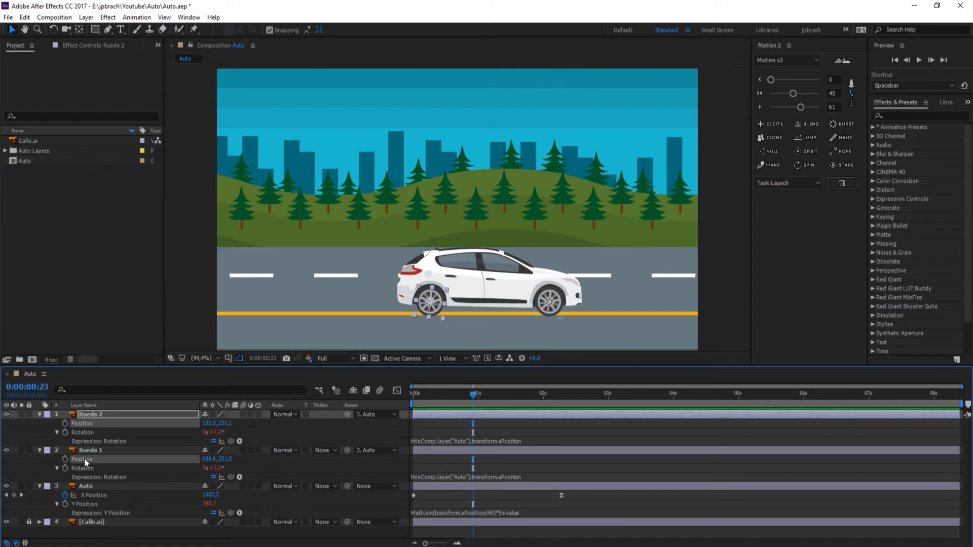
pyautogui.rightClick(86, 421)
pyautogui.click(142, 440)
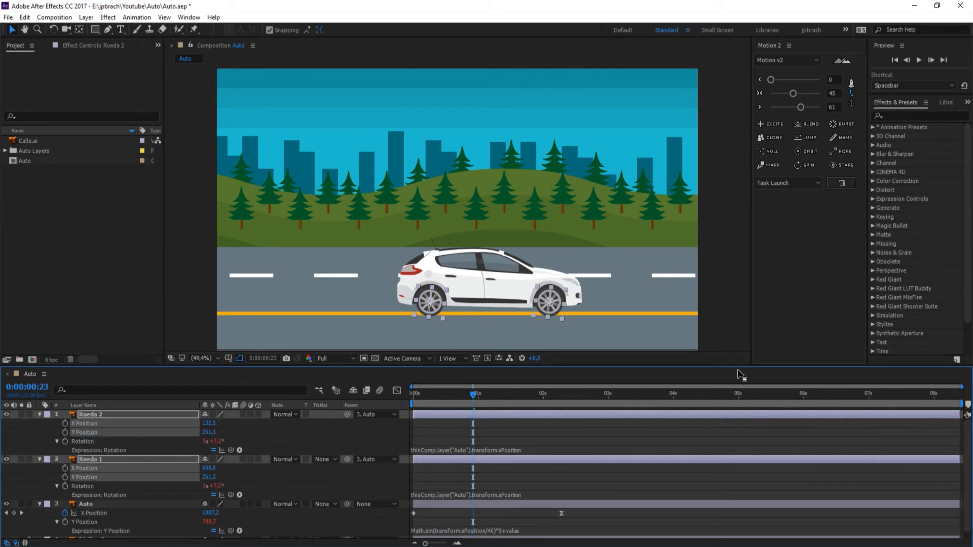
pyautogui.moveTo(738, 366); pyautogui.dragTo(750, 327)
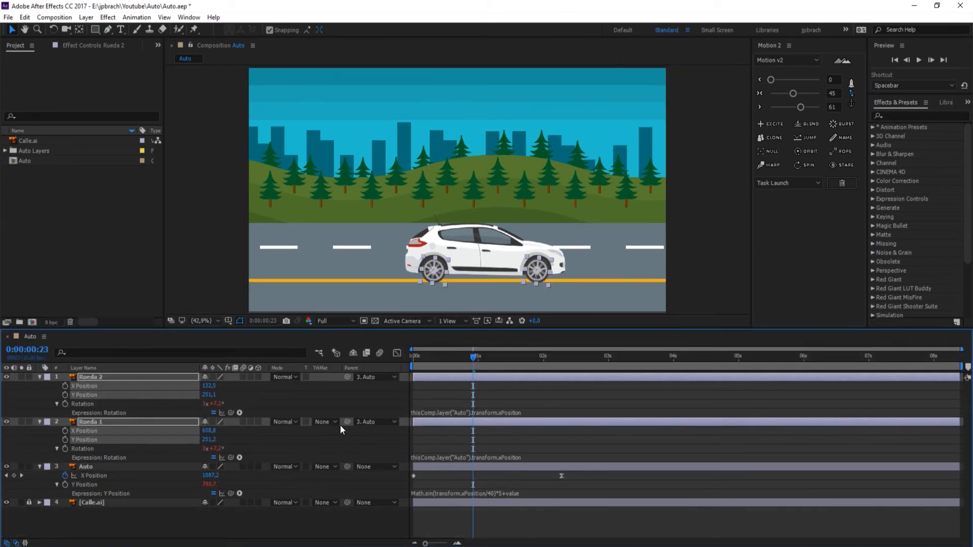
pyautogui.click(275, 410)
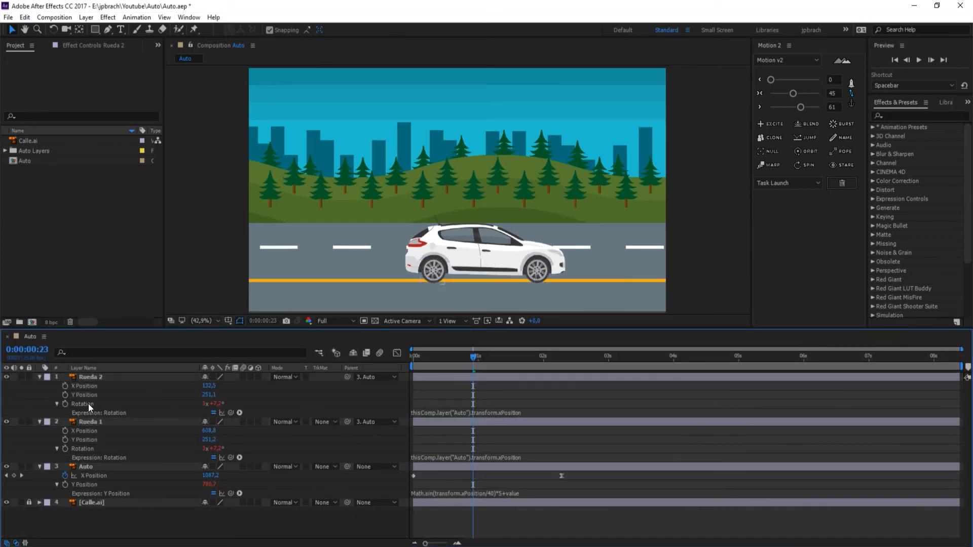
# Add the expression -thisComp.layer("Auto").transform.yPosition to Rueda 2's Y Position and scrub through the first second
pyautogui.click(58, 398)
pyautogui.keyDown('alt'); pyautogui.click(65, 395); pyautogui.keyUp('alt')
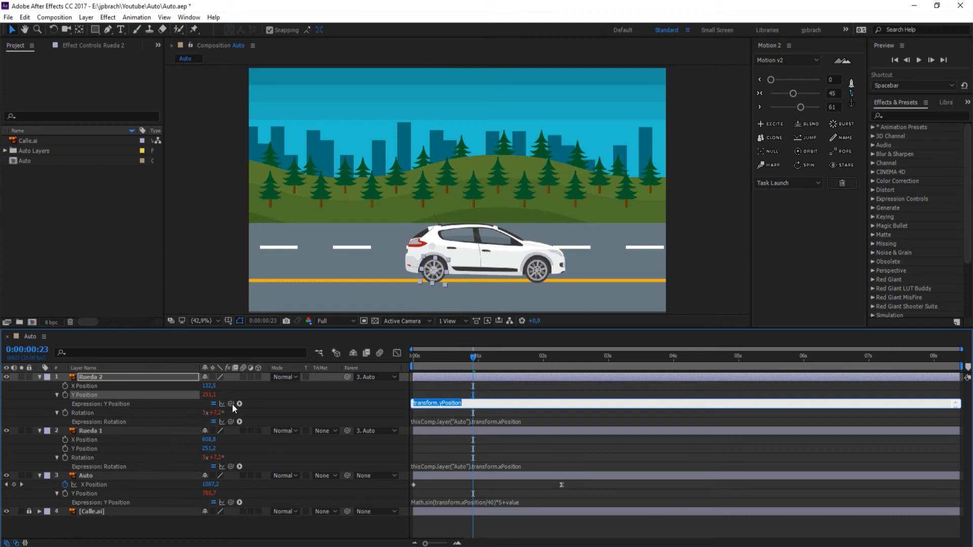
pyautogui.moveTo(231, 404); pyautogui.dragTo(86, 494)
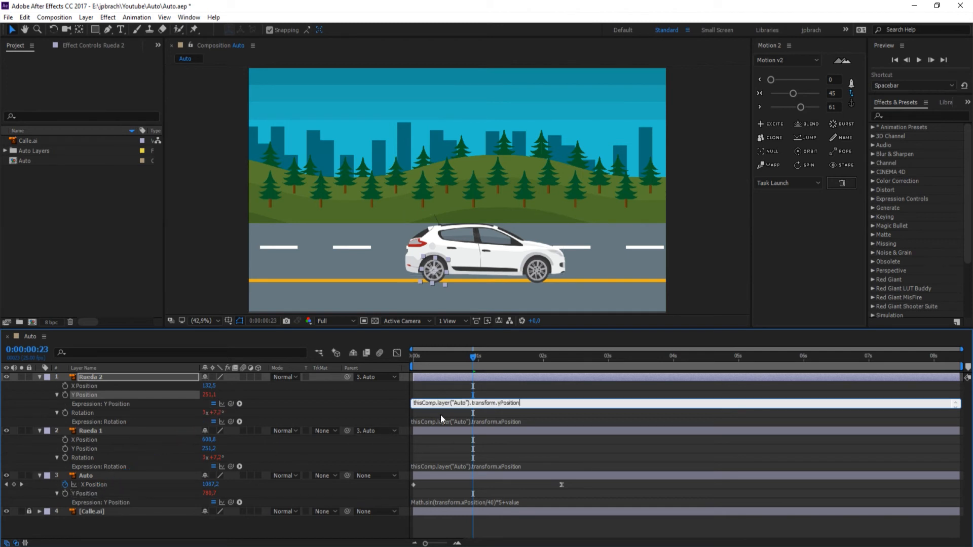
pyautogui.moveTo(523, 404); pyautogui.dragTo(376, 410)
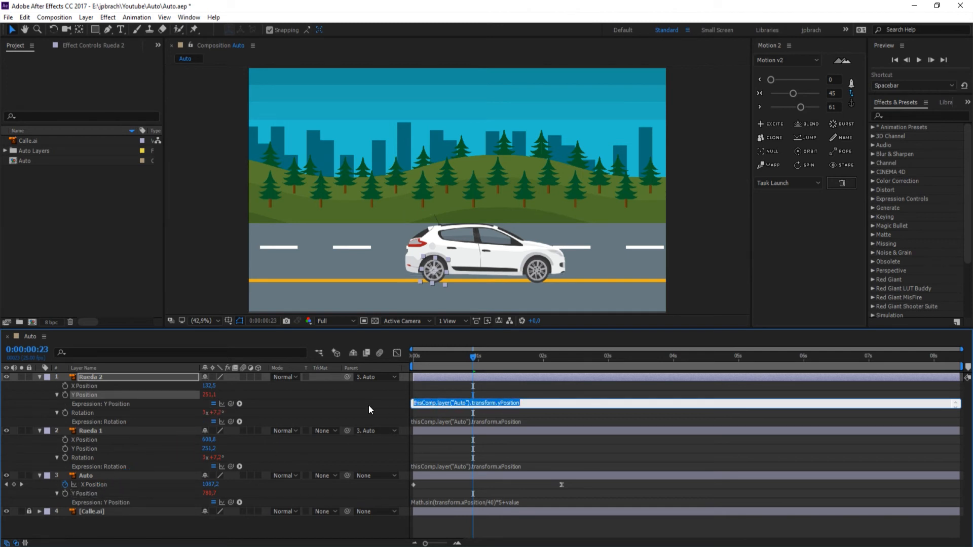
pyautogui.moveTo(232, 404); pyautogui.dragTo(84, 490)
pyautogui.moveTo(527, 401); pyautogui.dragTo(336, 402)
pyautogui.press('Left')
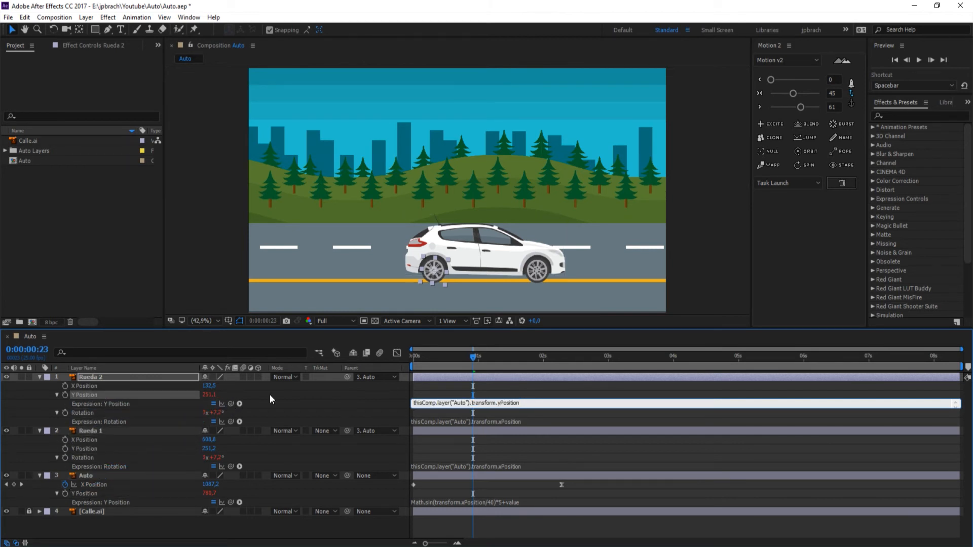
pyautogui.write('-')
pyautogui.click(353, 397)
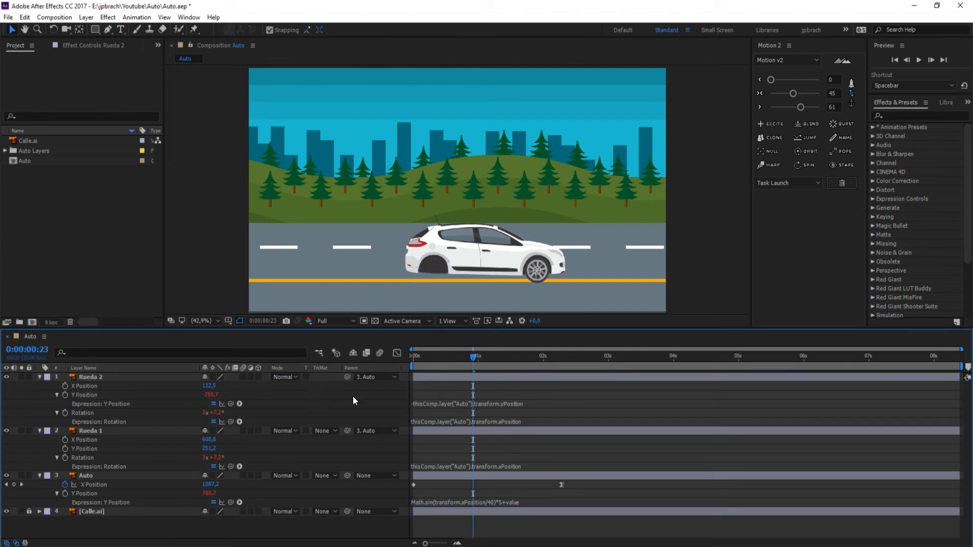
pyautogui.moveTo(415, 352); pyautogui.dragTo(478, 369)
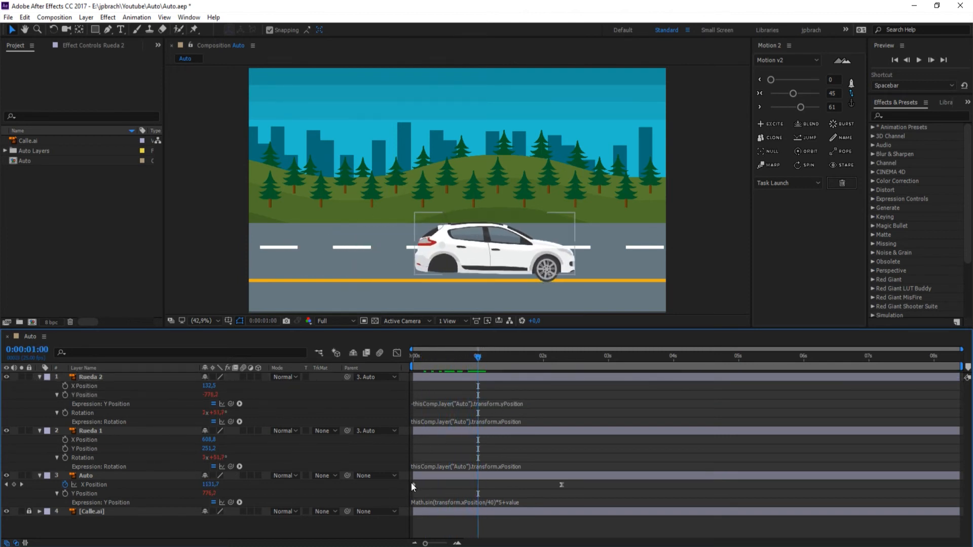
# Append +value to Rueda 2's Y Position expression and adjust its Y Position to bring the wheel back into the rear wheel arch
pyautogui.click(500, 403)
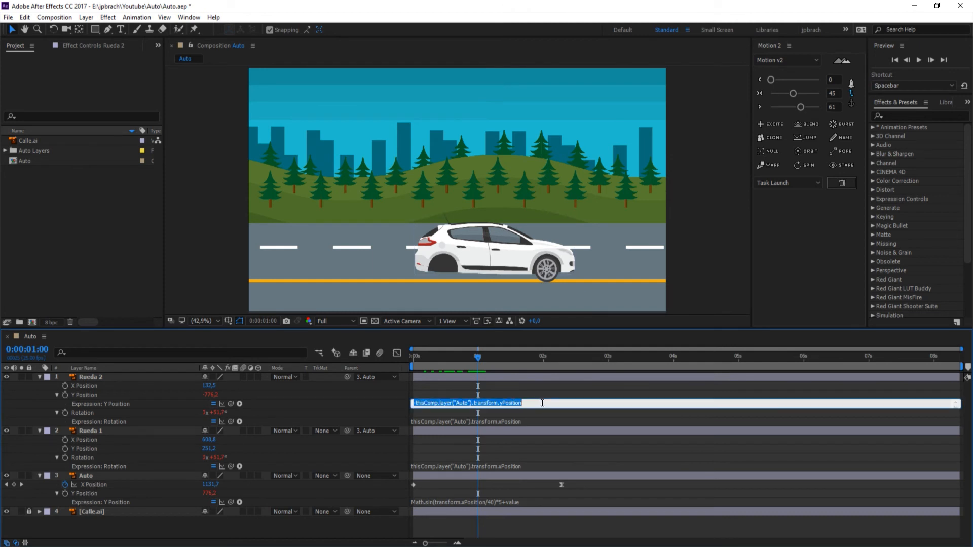
pyautogui.press('Right')
pyautogui.write('+value')
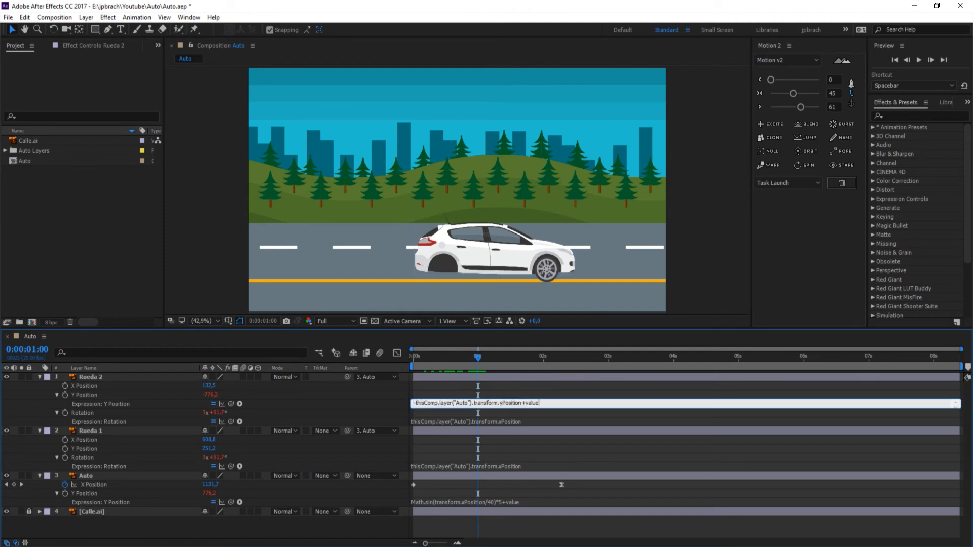
pyautogui.click(297, 519)
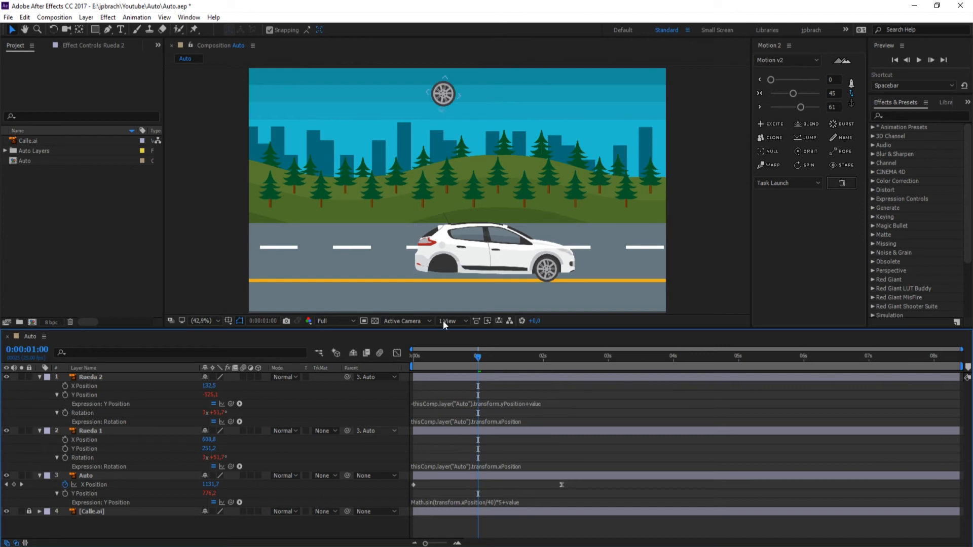
pyautogui.moveTo(206, 395); pyautogui.dragTo(467, 363)
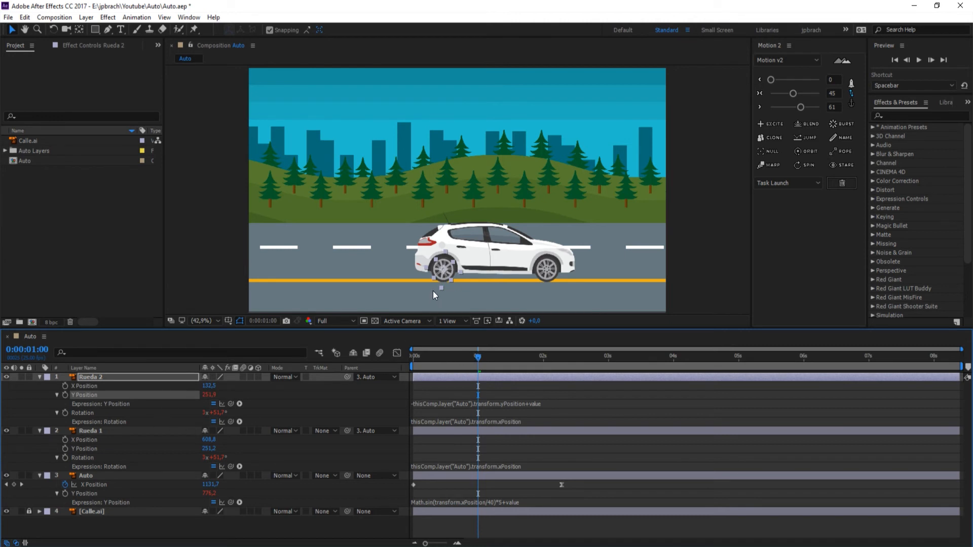
pyautogui.moveTo(213, 396); pyautogui.dragTo(211, 396)
# Preview the animation from the start to check that the rear wheel stays level on the road
pyautogui.click(413, 356)
pyautogui.press('space')
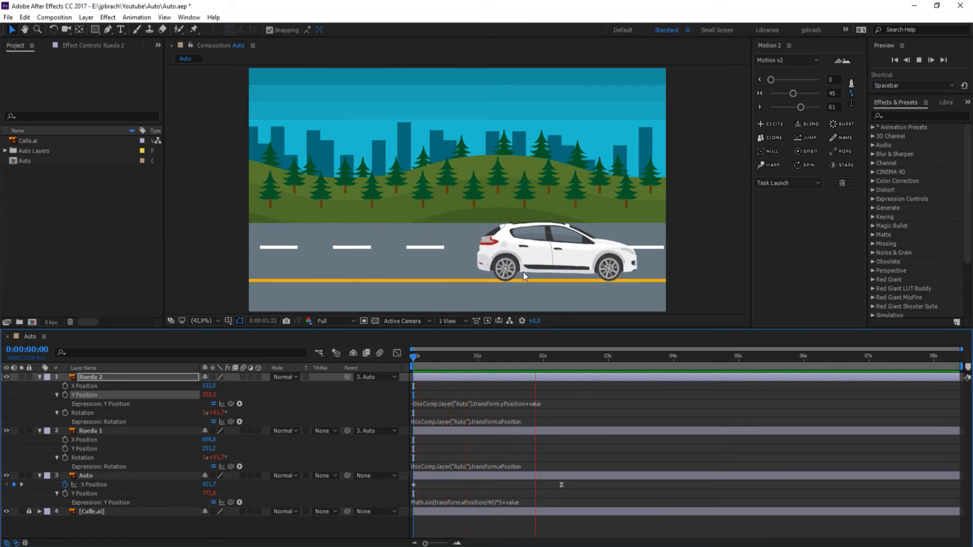
pyautogui.press('space')
pyautogui.click(413, 359)
pyautogui.press('space')
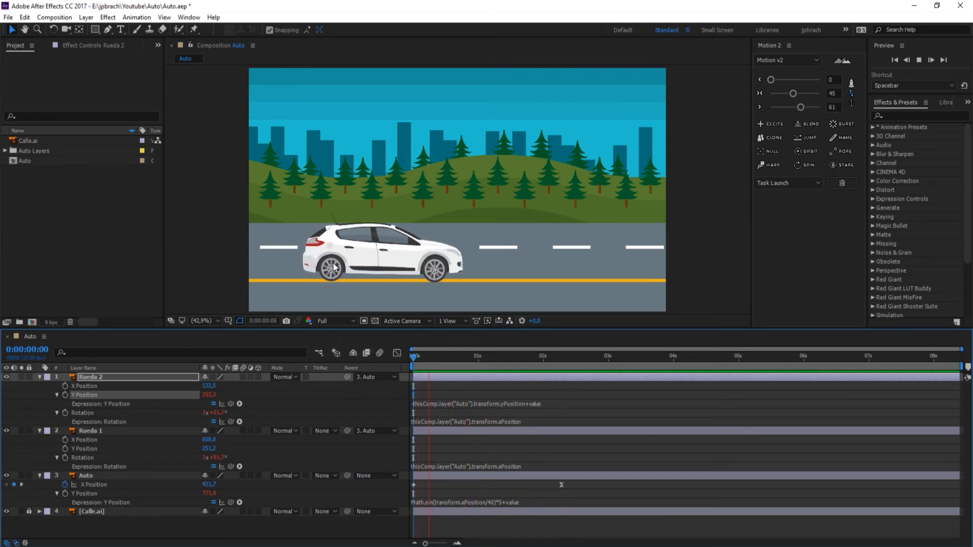
pyautogui.press('space')
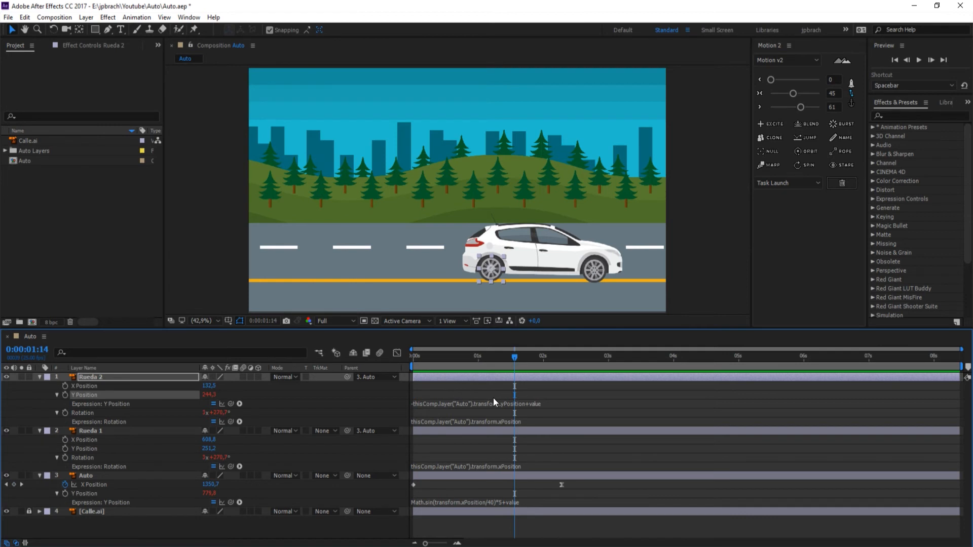
# Add -thisComp.layer("Auto").transform.yPosition+value to Rueda 1's Y Position and adjust Y to about 246, returning the wheel to the front arch
pyautogui.click(92, 446)
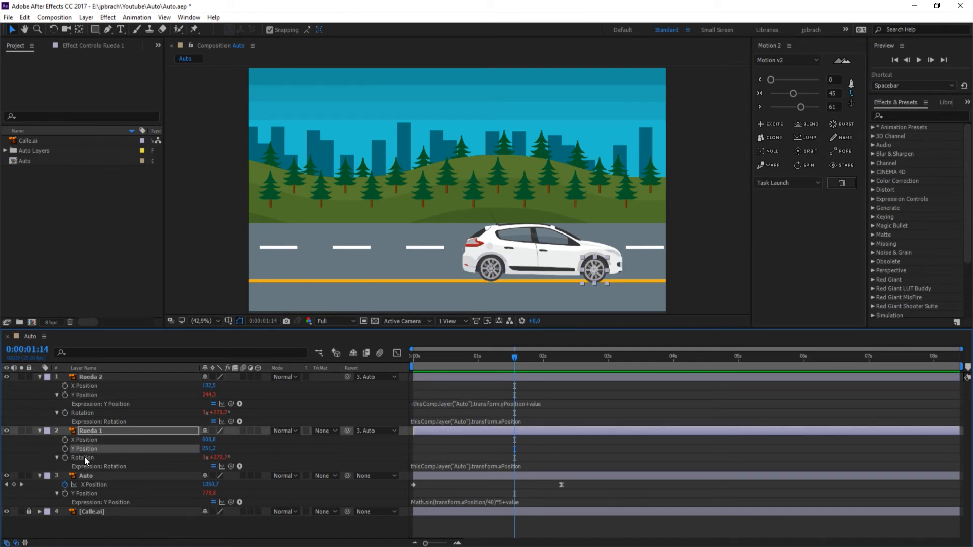
pyautogui.keyDown('alt'); pyautogui.click(65, 448); pyautogui.keyUp('alt')
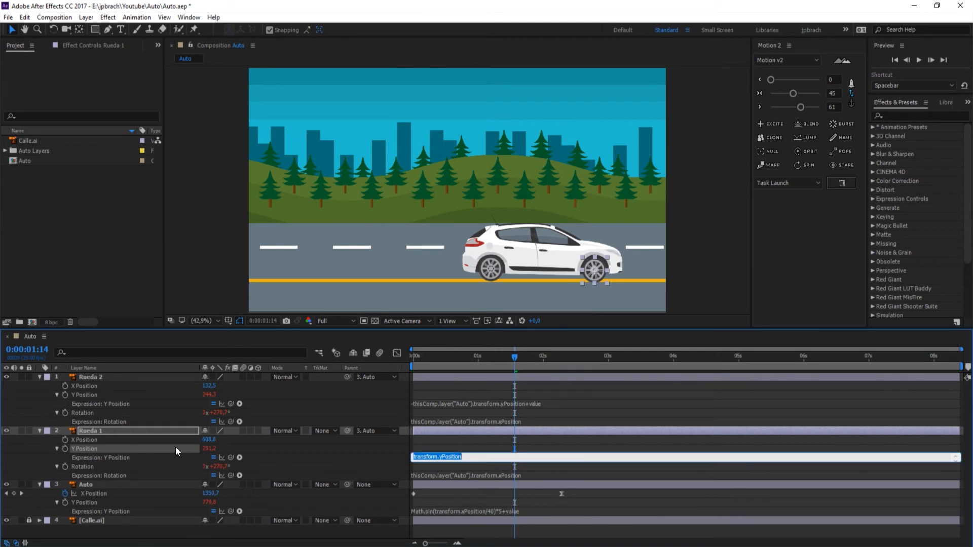
pyautogui.write('-')
pyautogui.moveTo(231, 455); pyautogui.dragTo(87, 502)
pyautogui.write('+value')
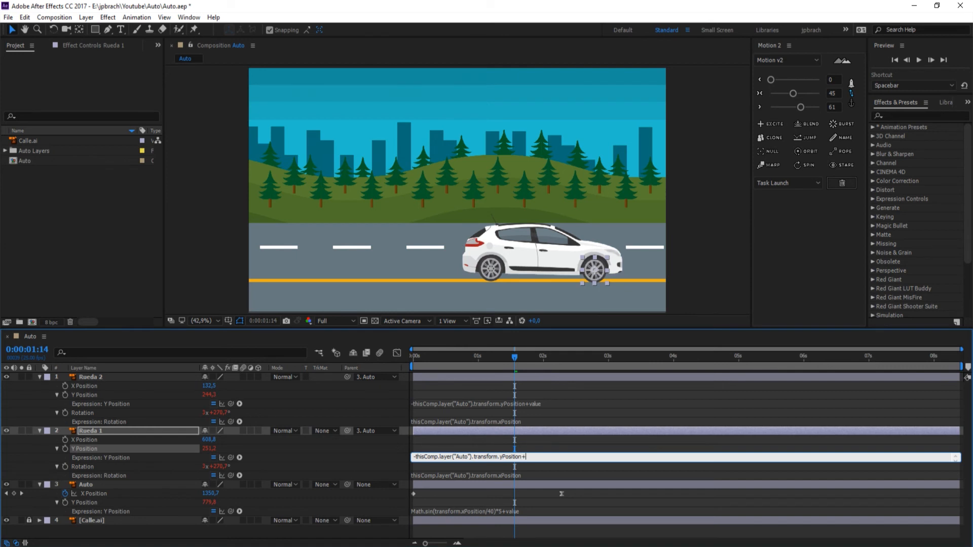
pyautogui.click(320, 452)
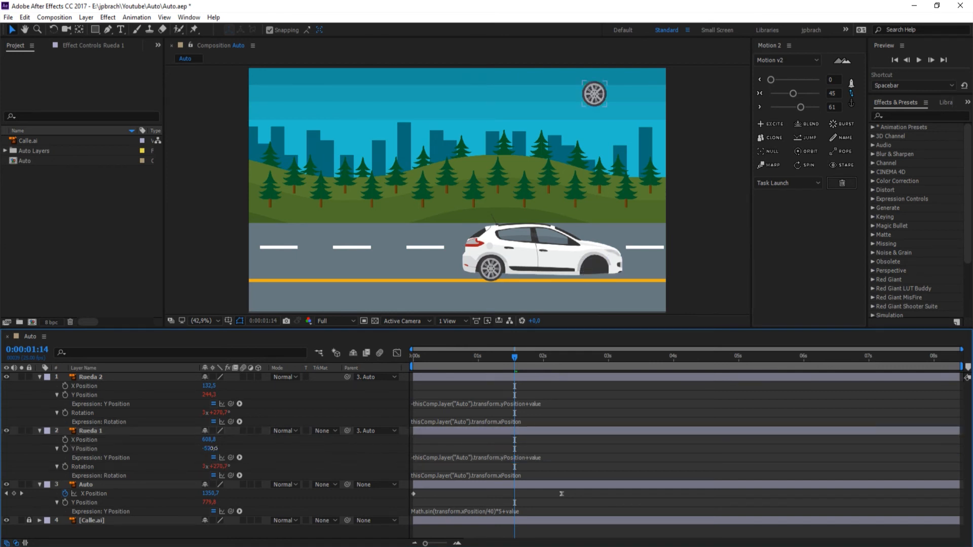
pyautogui.moveTo(210, 448); pyautogui.dragTo(609, 451)
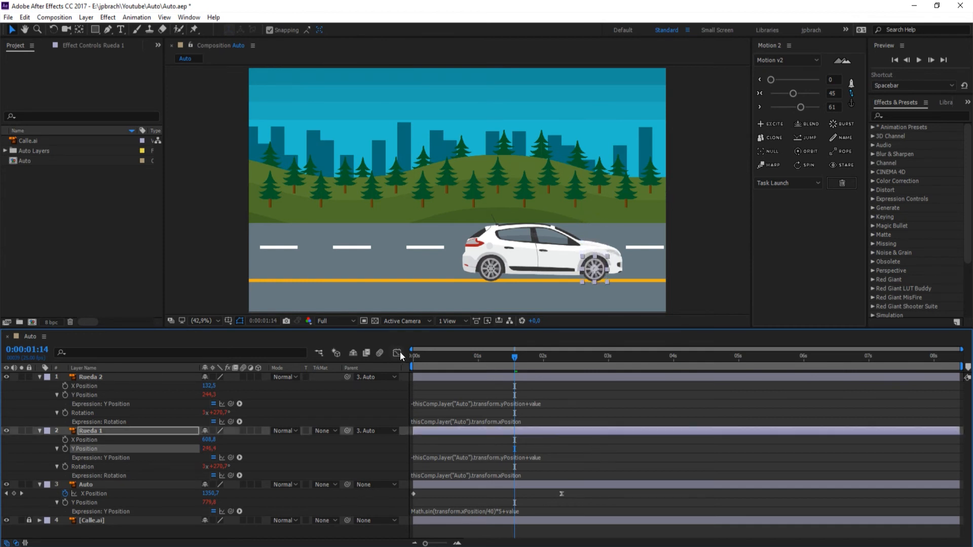
# Preview the animation from the start to check both wheels against the bouncing car body
pyautogui.press('Home')
pyautogui.press('space')
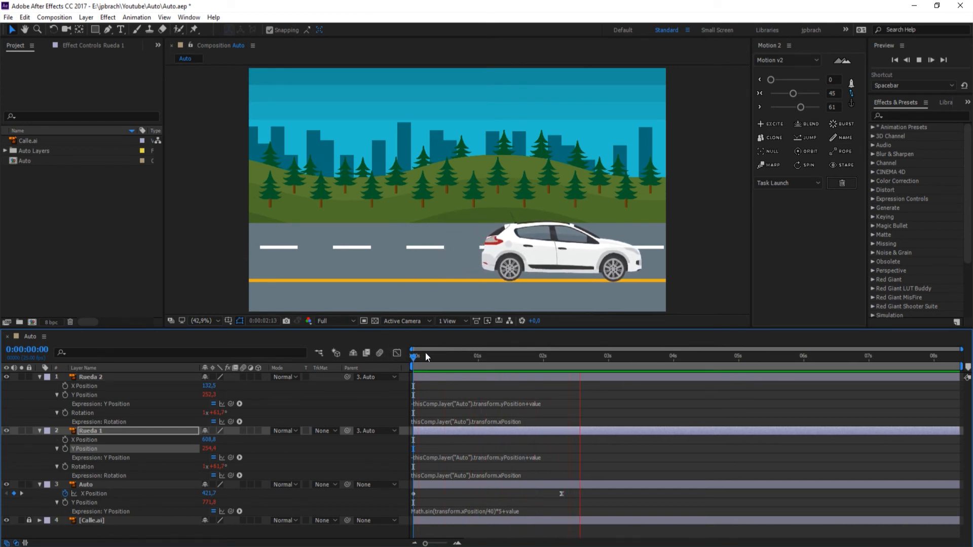
pyautogui.press('space')
pyautogui.press('Home')
pyautogui.press('space')
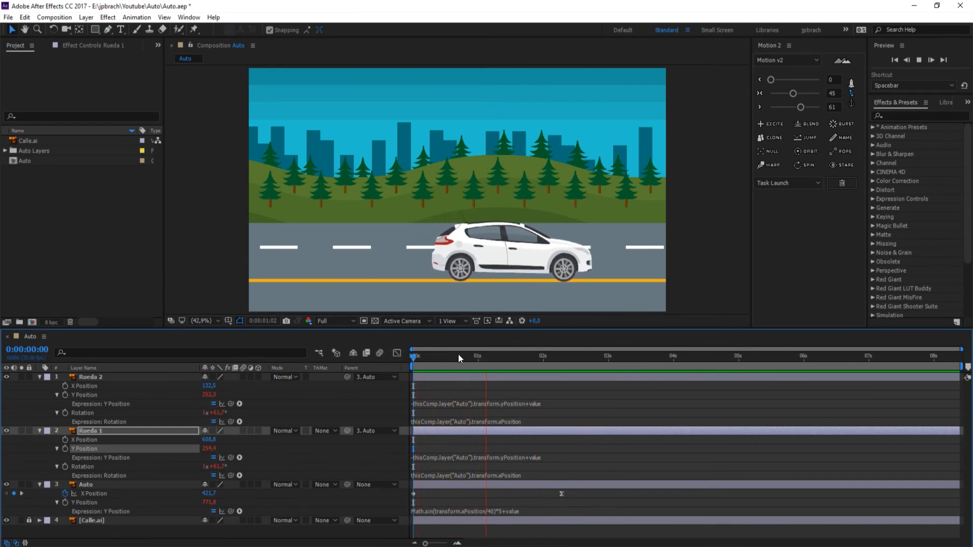
pyautogui.press('space')
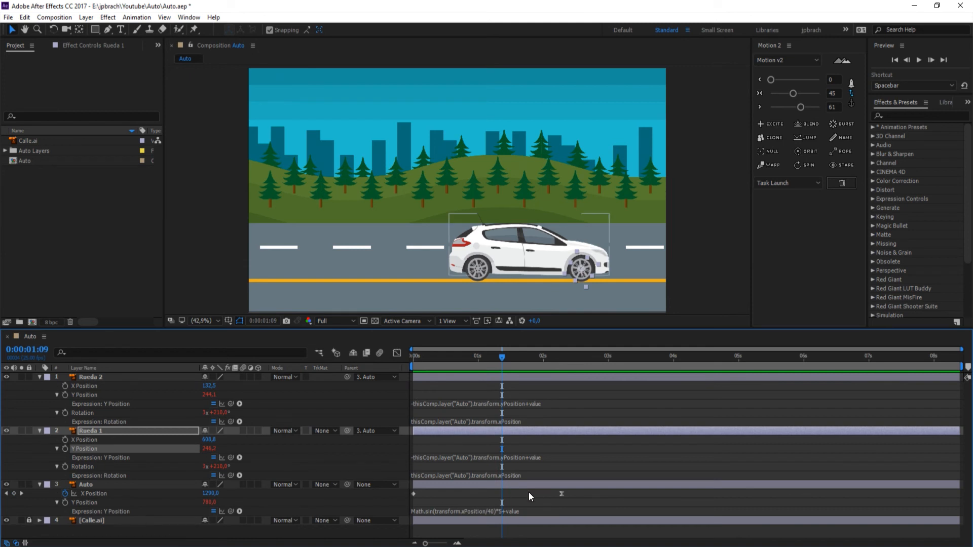
# Try a multiplier of 2 in the sine expression on Auto's Y Position and preview the bounce from the start
pyautogui.click(496, 510)
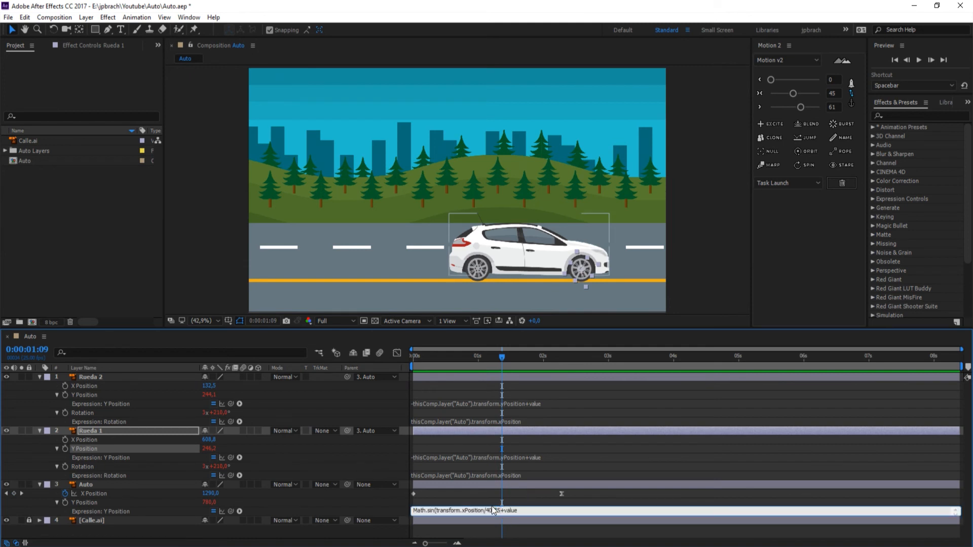
pyautogui.press('BackSpace')
pyautogui.write('2')
pyautogui.moveTo(421, 357); pyautogui.dragTo(405, 356)
pyautogui.press('space')
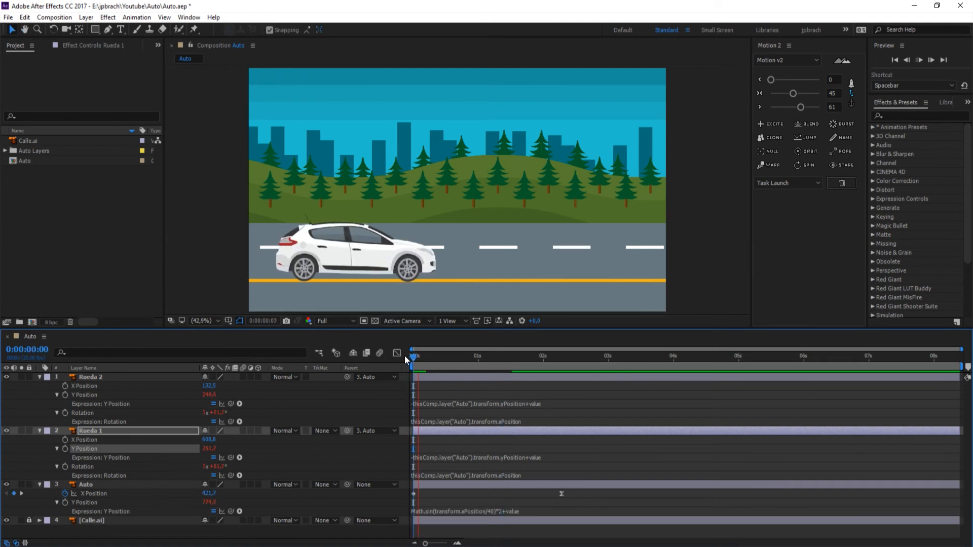
pyautogui.press('space')
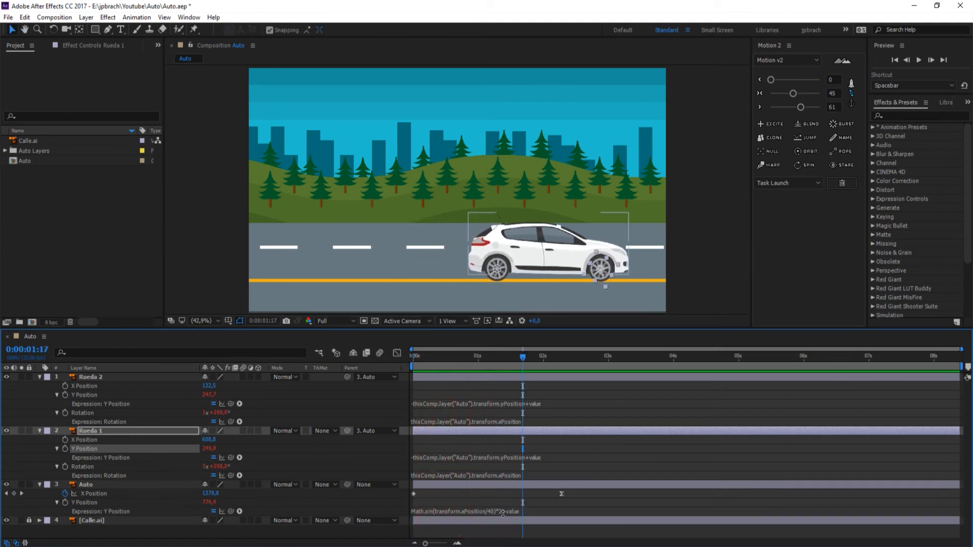
# Set the sine multiplier in Auto's Y Position expression to 3 and preview the bounce from the start
pyautogui.click(501, 511)
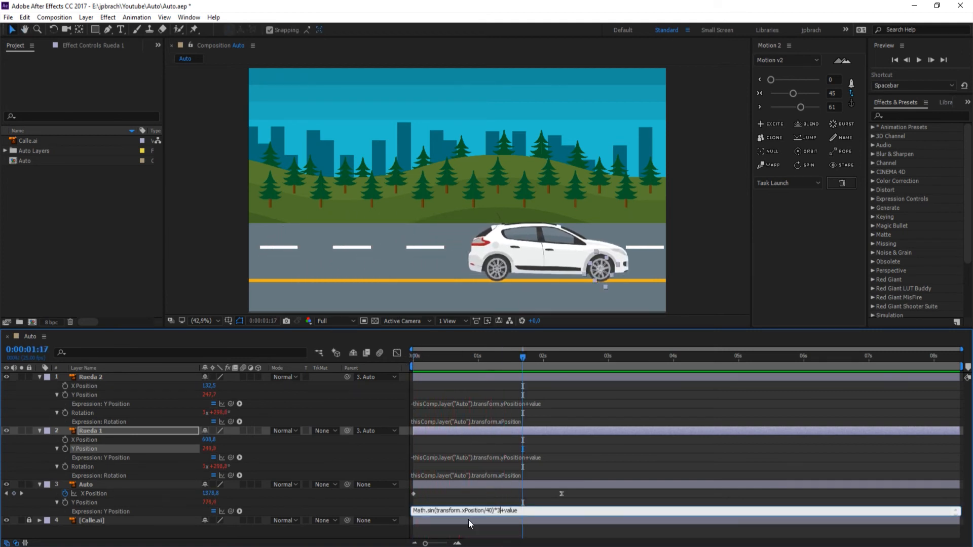
pyautogui.moveTo(446, 352); pyautogui.dragTo(371, 359)
pyautogui.press('space')
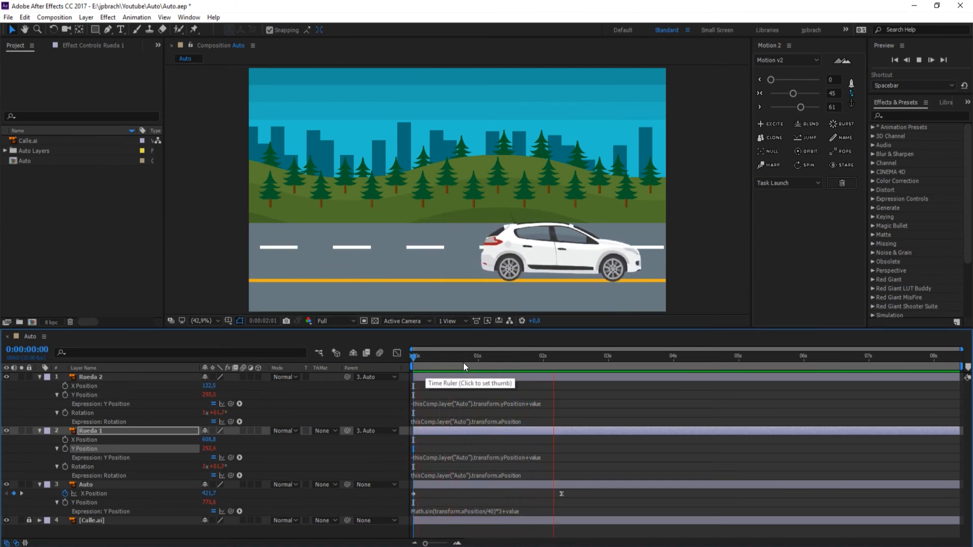
pyautogui.press('space')
pyautogui.press('space')
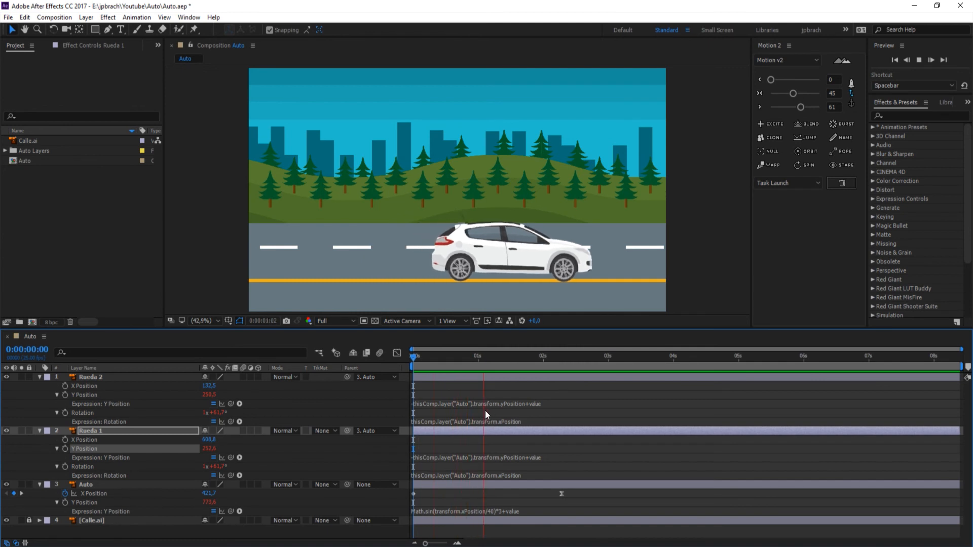
pyautogui.press('space')
# Raise Rueda 2 and Rueda 1 together at 0:00:00:17, bringing their Y Positions to about 243 and 245
pyautogui.moveTo(458, 355); pyautogui.dragTo(458, 362)
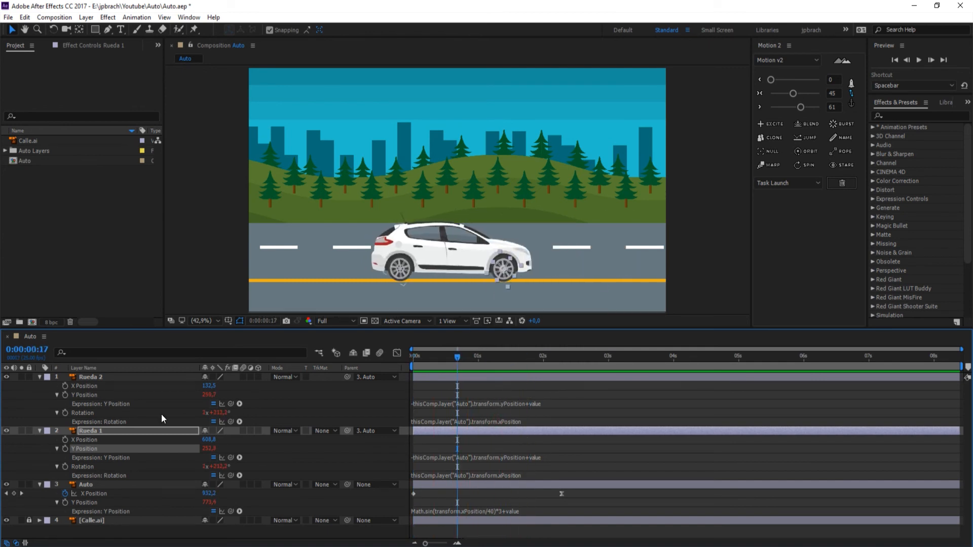
pyautogui.click(106, 378)
pyautogui.keyDown('ctrl'); pyautogui.click(104, 431); pyautogui.keyUp('ctrl')
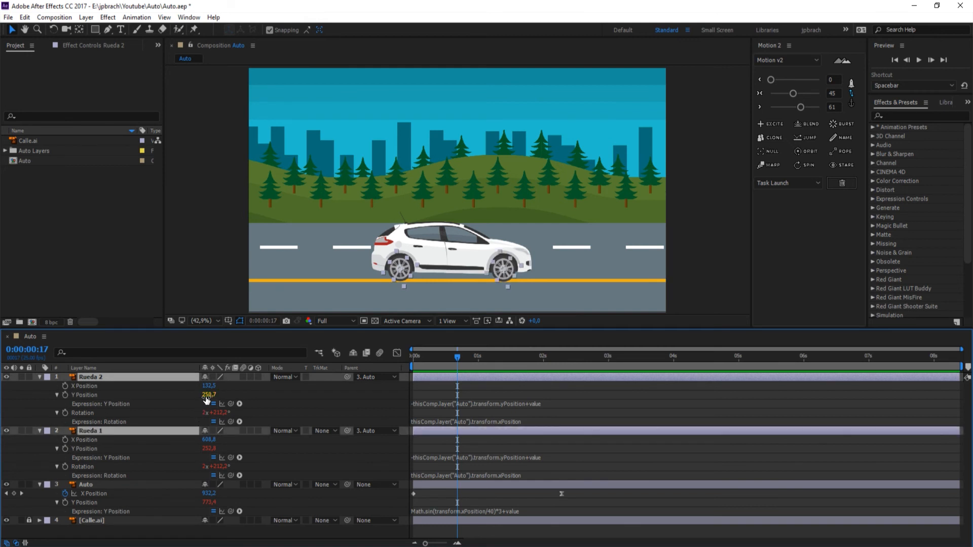
pyautogui.moveTo(207, 399); pyautogui.dragTo(202, 397)
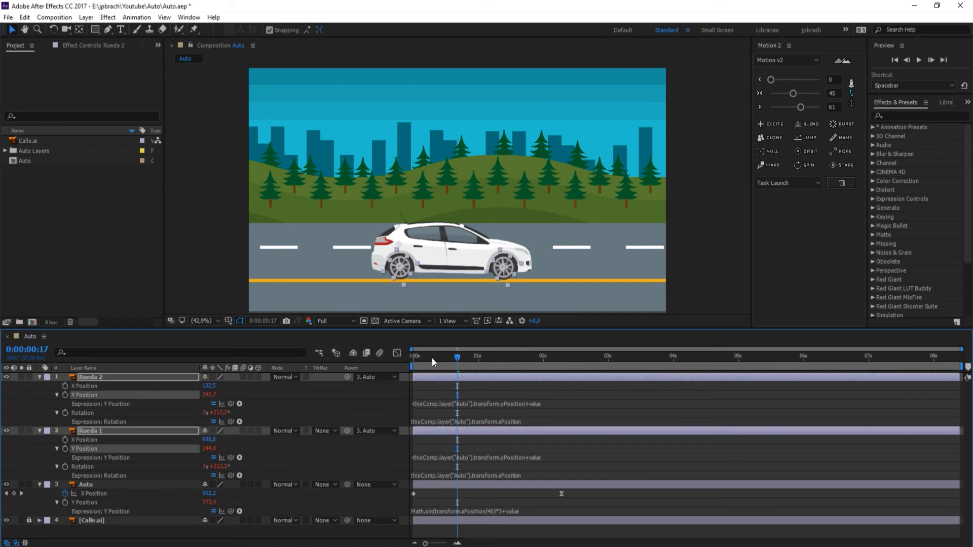
# Enlarge the composition view and preview the animation from the start to check the wheel alignment
pyautogui.moveTo(431, 357); pyautogui.dragTo(302, 355)
pyautogui.press('space')
pyautogui.press('space')
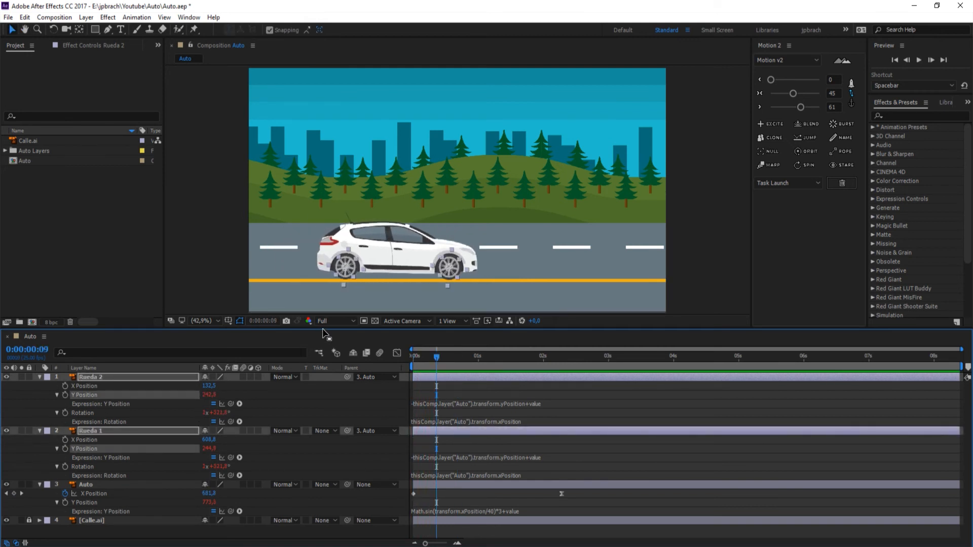
pyautogui.moveTo(327, 333); pyautogui.dragTo(328, 348)
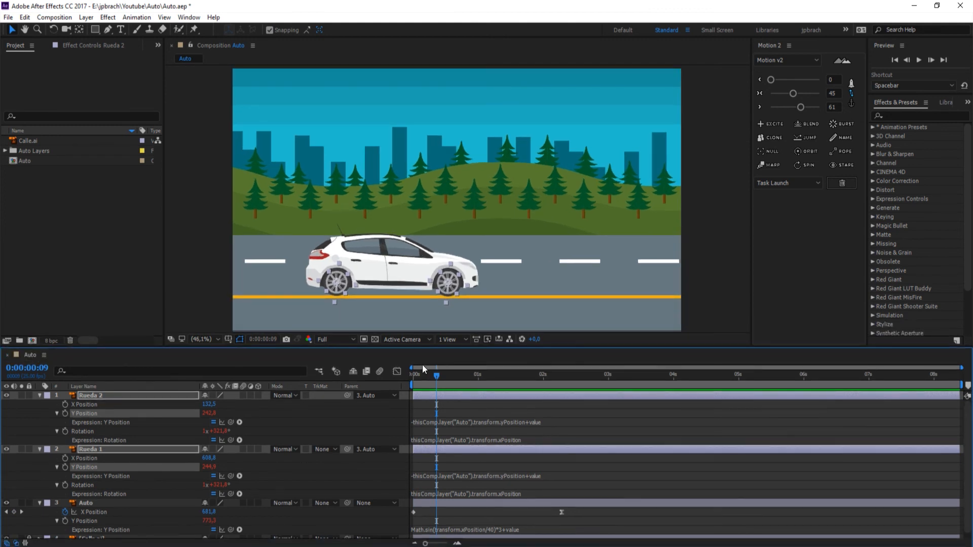
pyautogui.press('space')
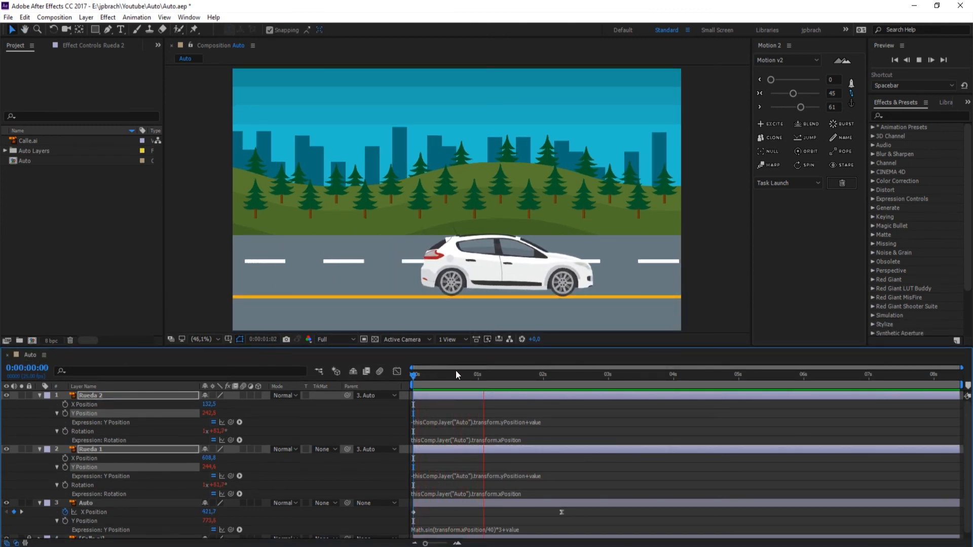
pyautogui.moveTo(500, 374); pyautogui.dragTo(449, 375)
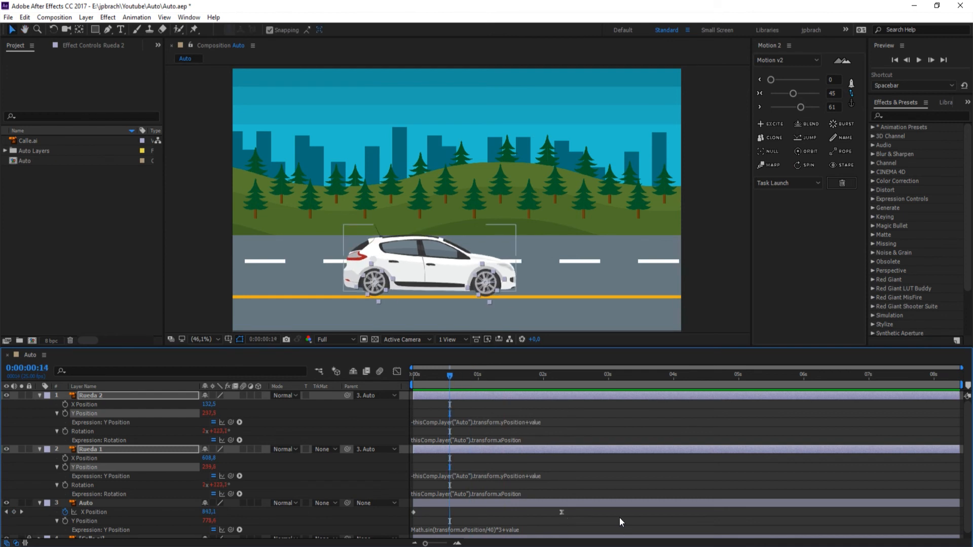
# Move Auto's ending X Position keyframe to 0:00:03:06 to slow the drive, and preview the motion
pyautogui.moveTo(596, 517); pyautogui.dragTo(405, 505)
pyautogui.click(429, 512)
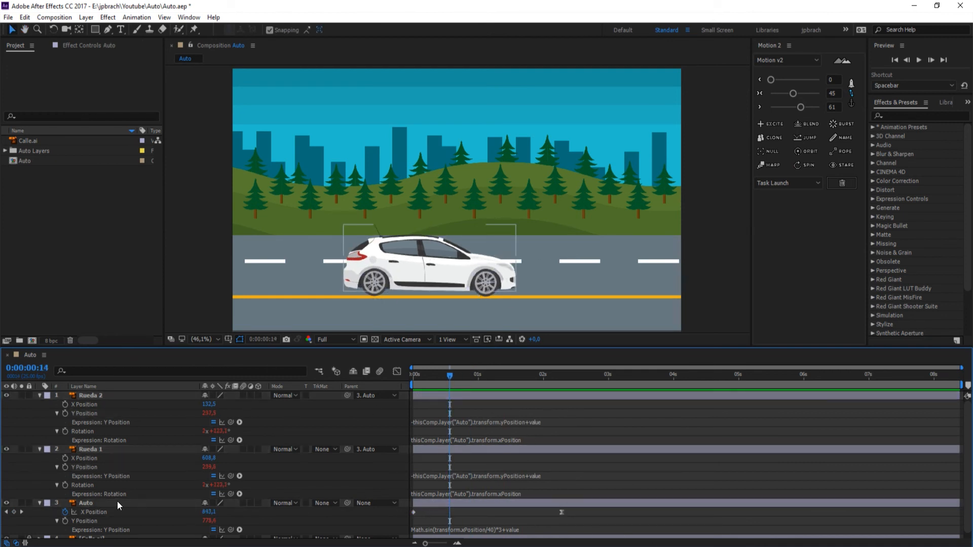
pyautogui.click(99, 512)
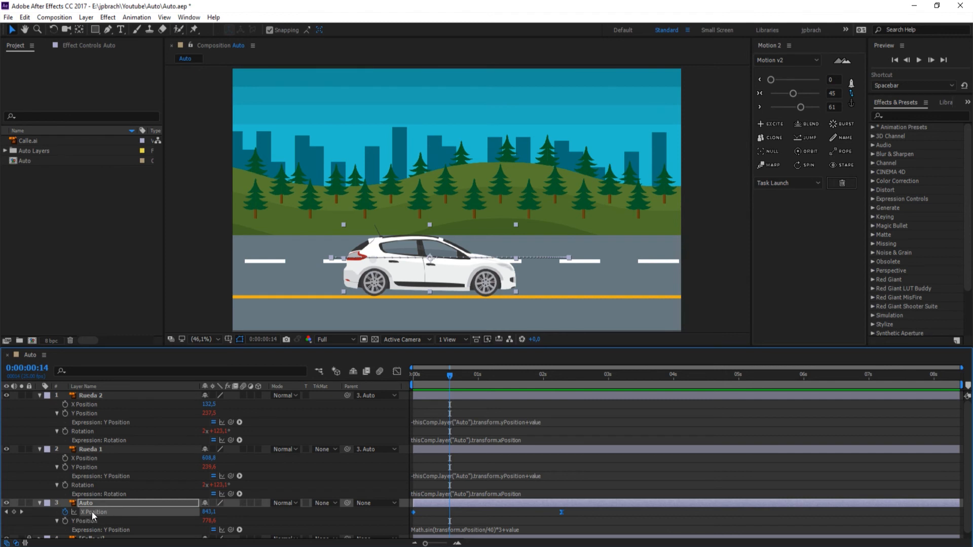
pyautogui.moveTo(450, 376); pyautogui.dragTo(414, 376)
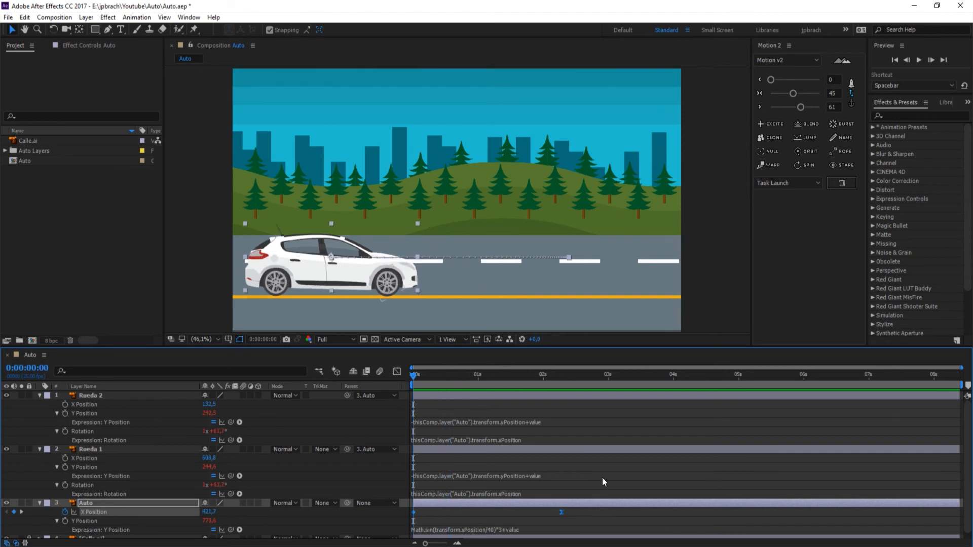
pyautogui.click(554, 511)
pyautogui.moveTo(561, 513); pyautogui.dragTo(624, 513)
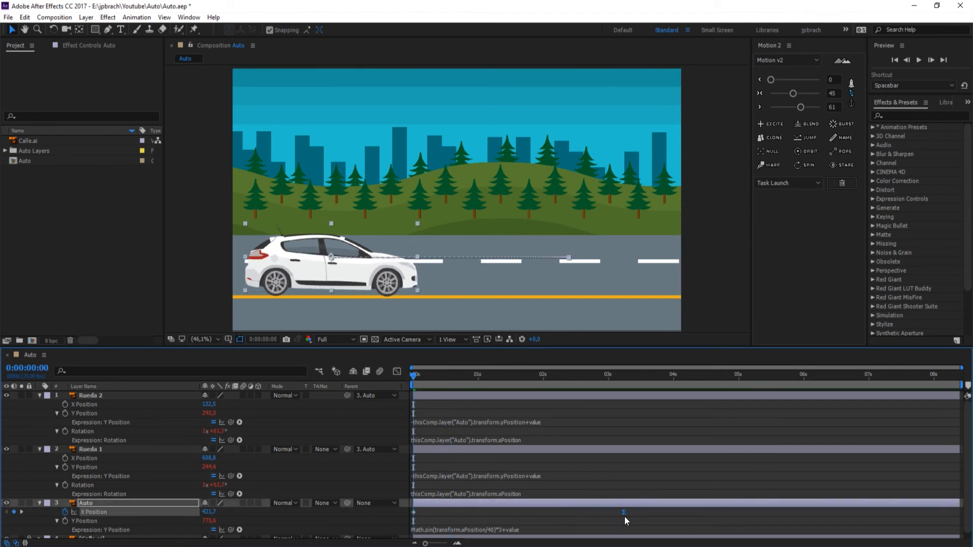
pyautogui.click(433, 376)
pyautogui.press('space')
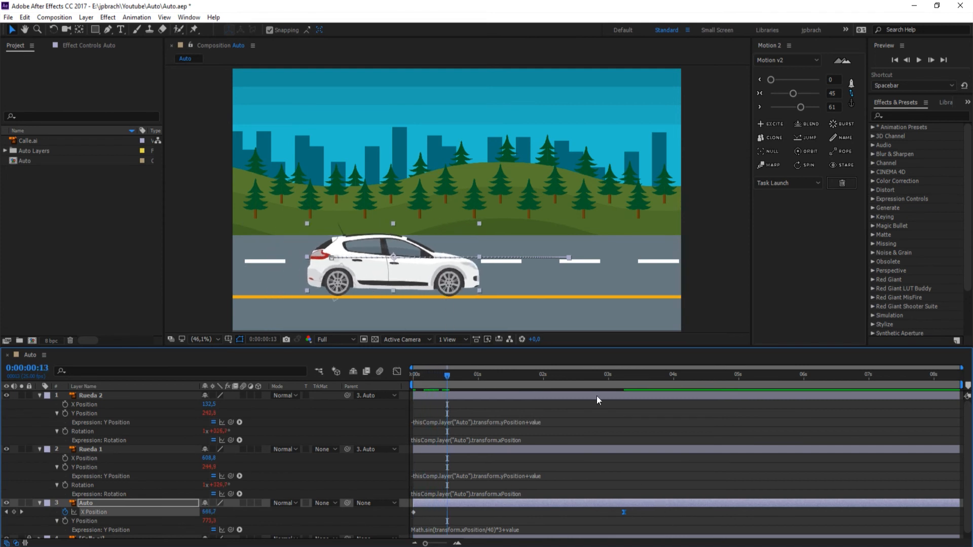
pyautogui.moveTo(584, 375); pyautogui.dragTo(517, 377)
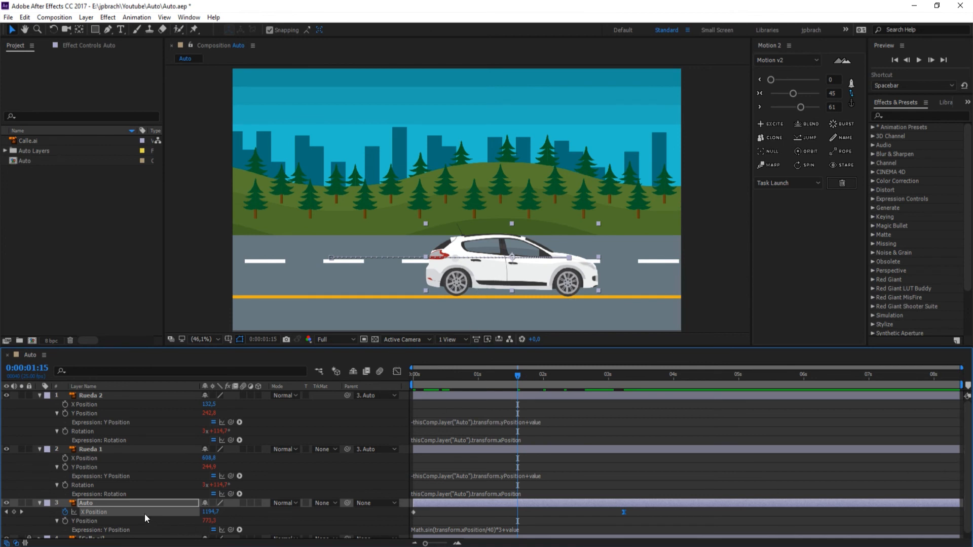
# Examine the xPosition/40 term in Auto's Y Position expression and preview the slower drive with its body bounce
pyautogui.click(95, 521)
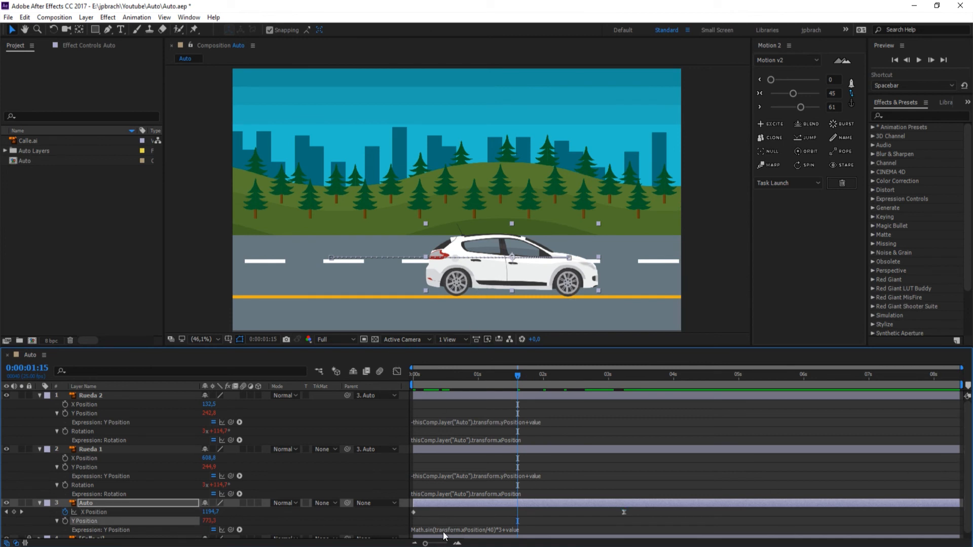
pyautogui.click(459, 529)
pyautogui.click(465, 529)
pyautogui.moveTo(462, 529); pyautogui.dragTo(471, 529)
pyautogui.click(639, 515)
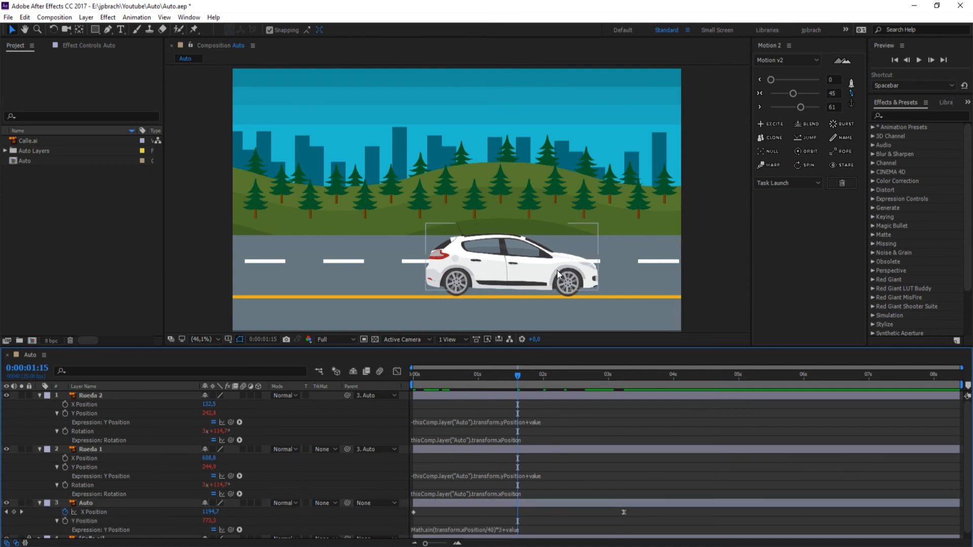
pyautogui.moveTo(479, 377); pyautogui.dragTo(382, 374)
pyautogui.press('space')
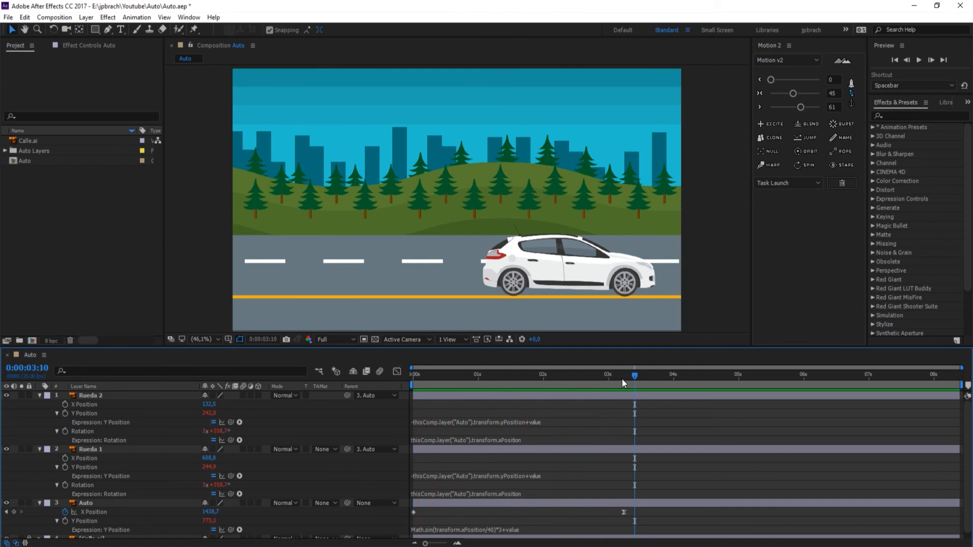
pyautogui.press('space')
pyautogui.press('space')
pyautogui.press('space')
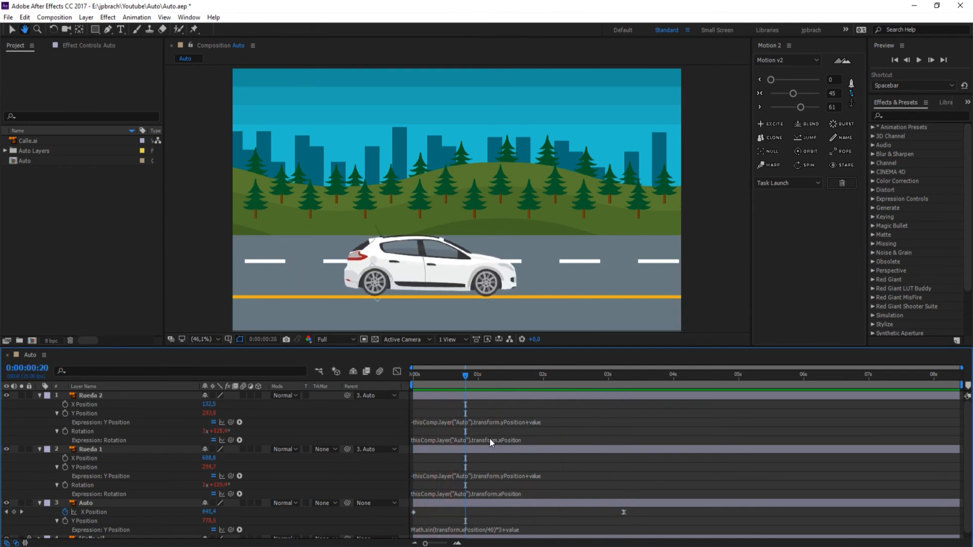
# Reveal only the keyframed properties and set Auto's X Position at the first frame to about -410, off the scene's left side
pyautogui.press('u')
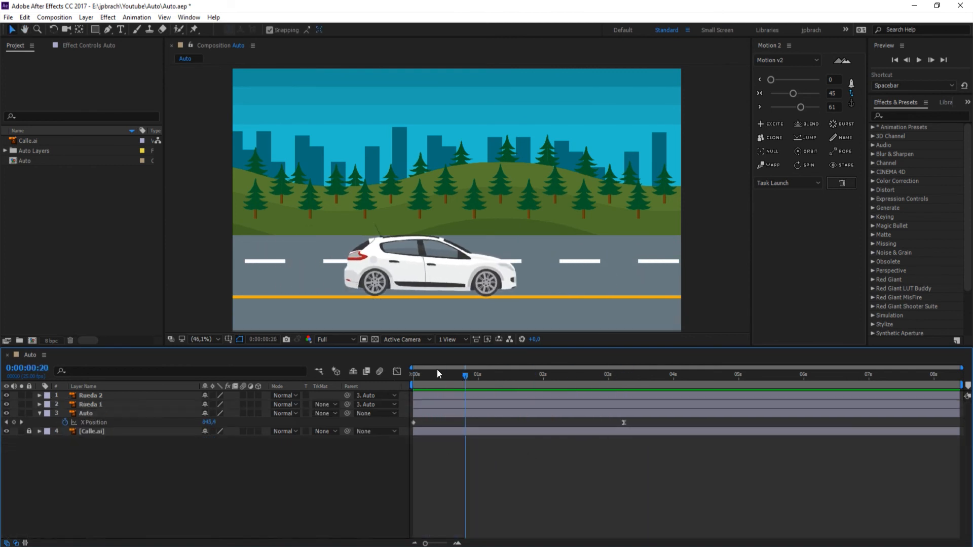
pyautogui.press('Home')
pyautogui.moveTo(674, 457); pyautogui.dragTo(527, 397)
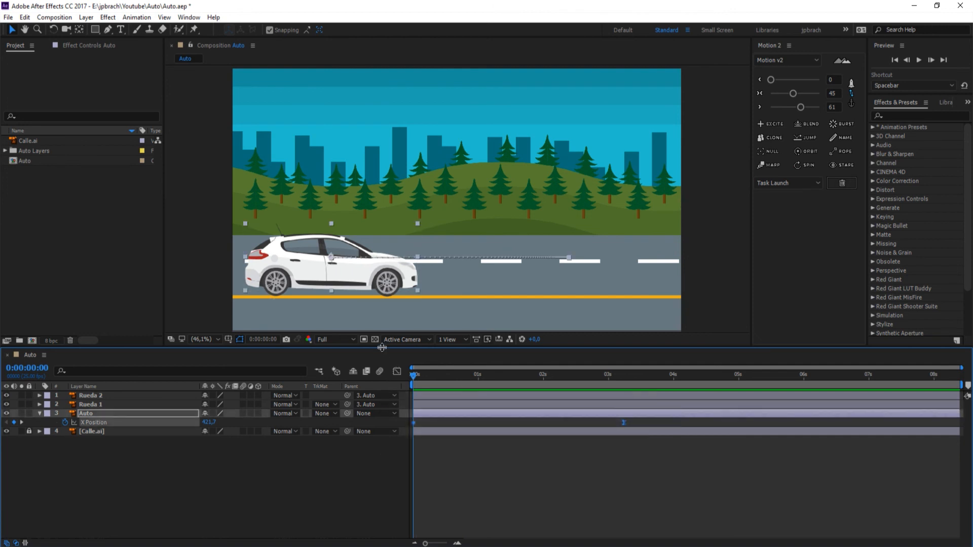
pyautogui.click(437, 467)
pyautogui.moveTo(414, 377)
pyautogui.mouseDown()
pyautogui.moveTo(436, 381)
pyautogui.moveTo(411, 381)
pyautogui.mouseUp()
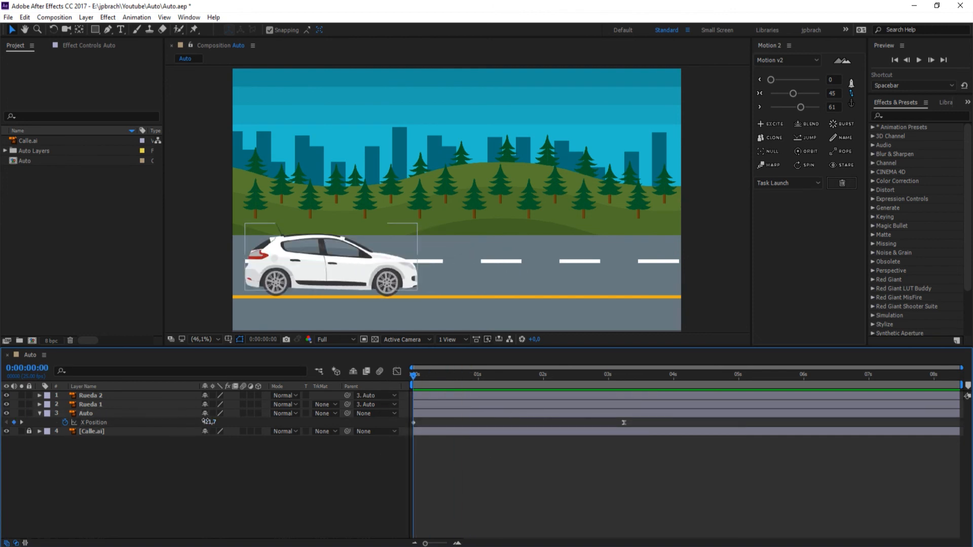
pyautogui.moveTo(206, 421); pyautogui.dragTo(484, 426)
# Set Auto's X Position at 0:00:03:06 to about 2371, beyond the scene's right edge, and make that keyframe linear
pyautogui.press('k')
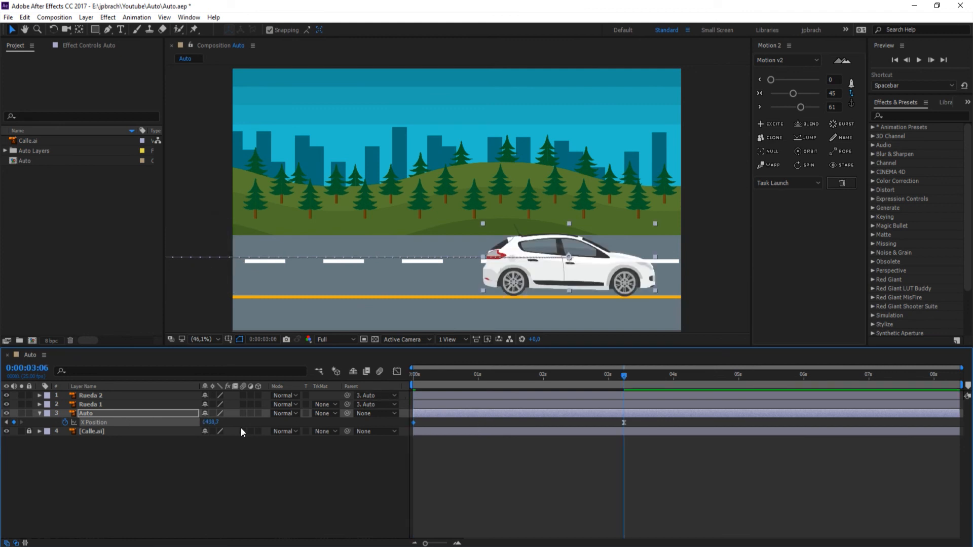
pyautogui.moveTo(212, 422); pyautogui.dragTo(677, 425)
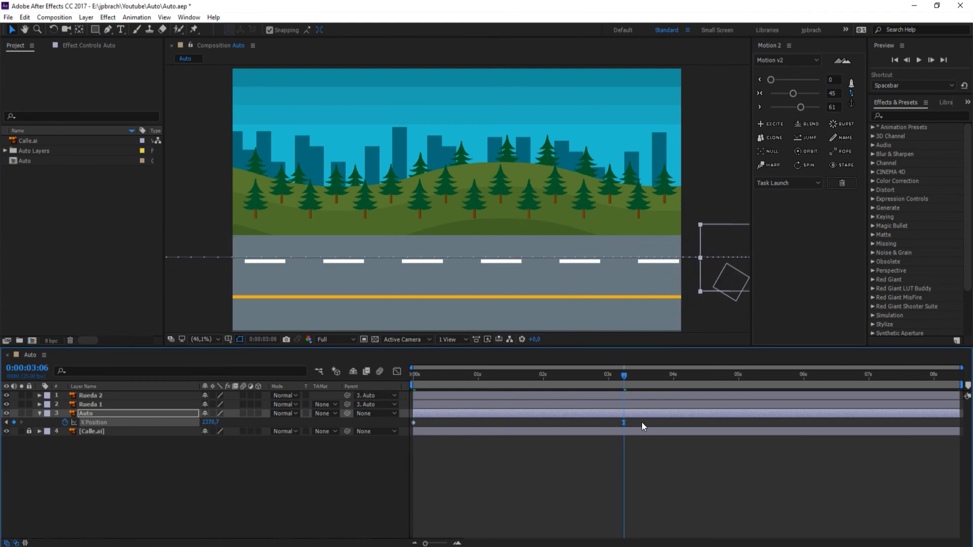
pyautogui.keyDown('ctrl'); pyautogui.click(624, 422); pyautogui.keyUp('ctrl')
pyautogui.click(550, 422)
# Preview the car crossing the whole scene, and undo the linear conversion of the ending keyframe
pyautogui.press('Home')
pyautogui.press('space')
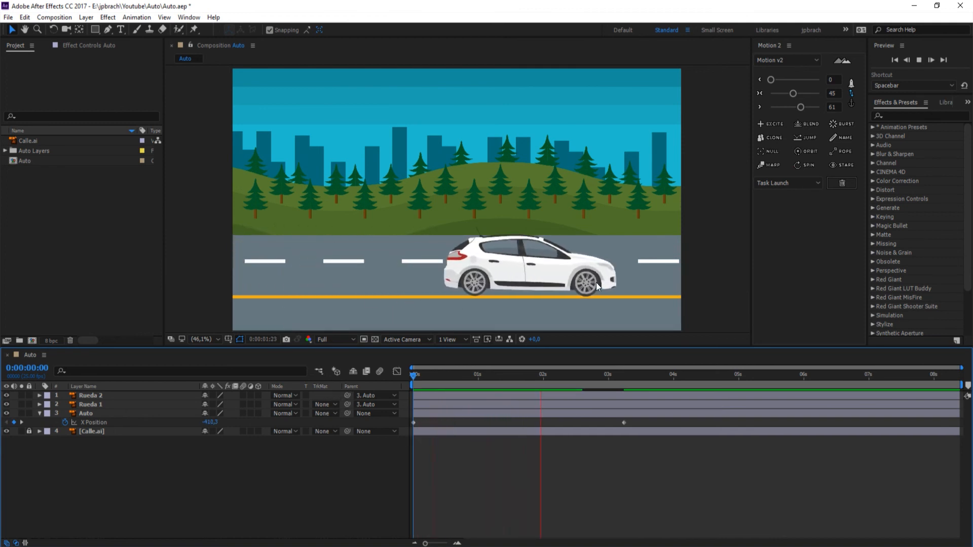
pyautogui.press('space')
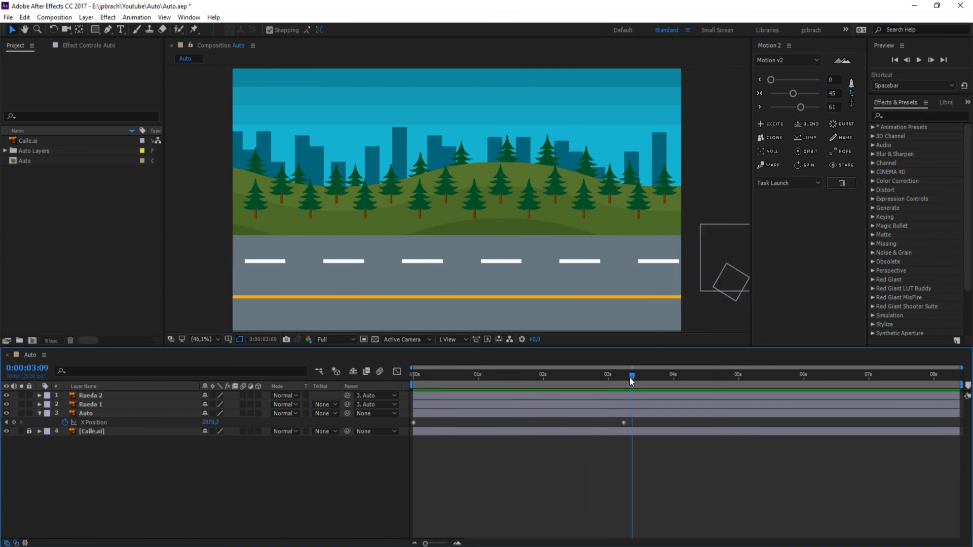
pyautogui.press('Home')
pyautogui.hotkey('ctrl', 'z')
pyautogui.press('Home')
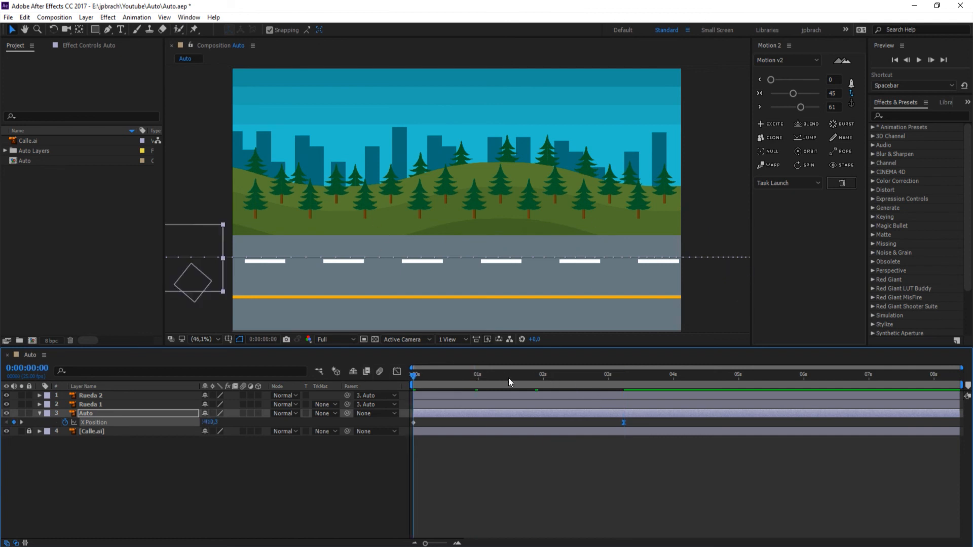
# Set Auto's X Position at the 0:00:03:06 keyframe to about 1516 so the car stops inside the scene
pyautogui.press('k')
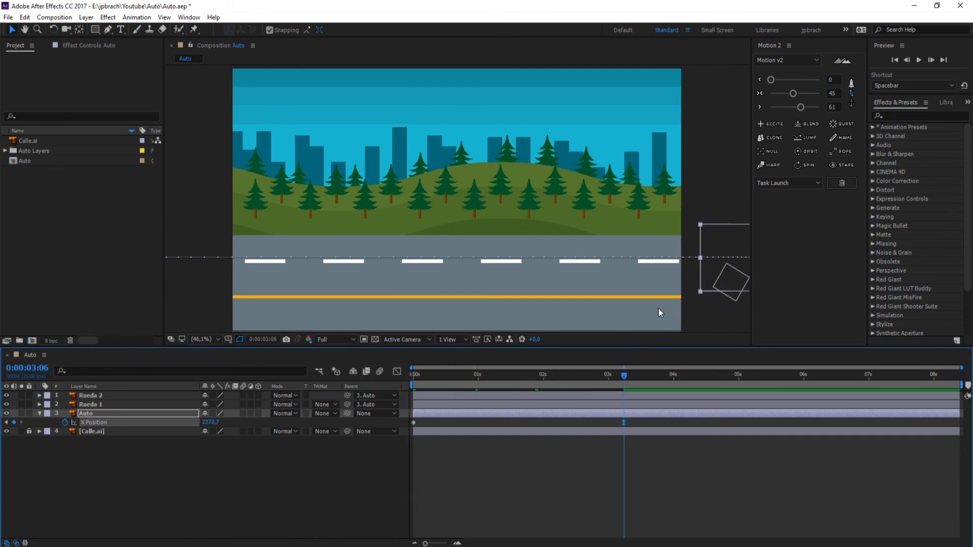
pyautogui.moveTo(210, 422); pyautogui.dragTo(117, 422)
pyautogui.click(489, 421)
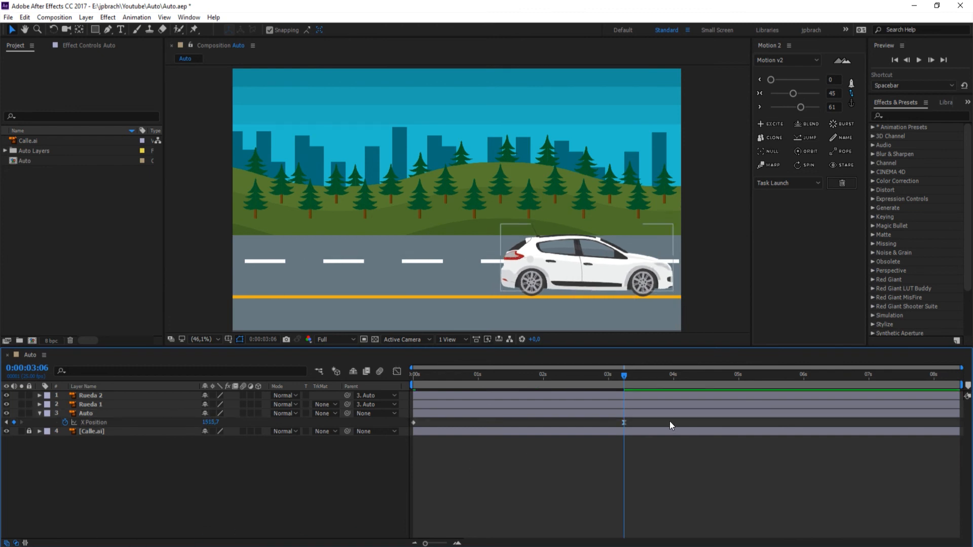
# Move Auto's ending X Position keyframe to just past the 6-second mark and preview the drive from the start
pyautogui.moveTo(627, 423); pyautogui.dragTo(826, 427)
pyautogui.press('Home')
pyautogui.press('space')
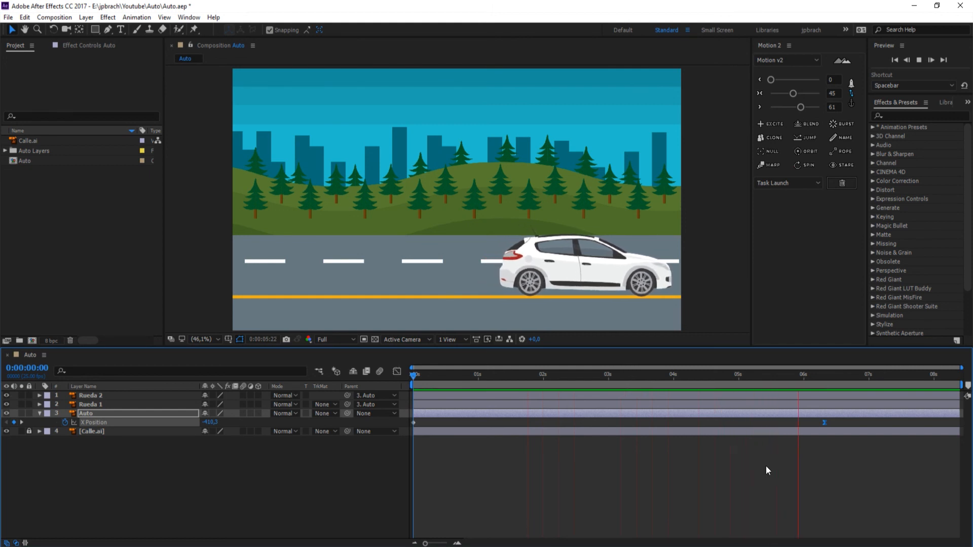
pyautogui.press('space')
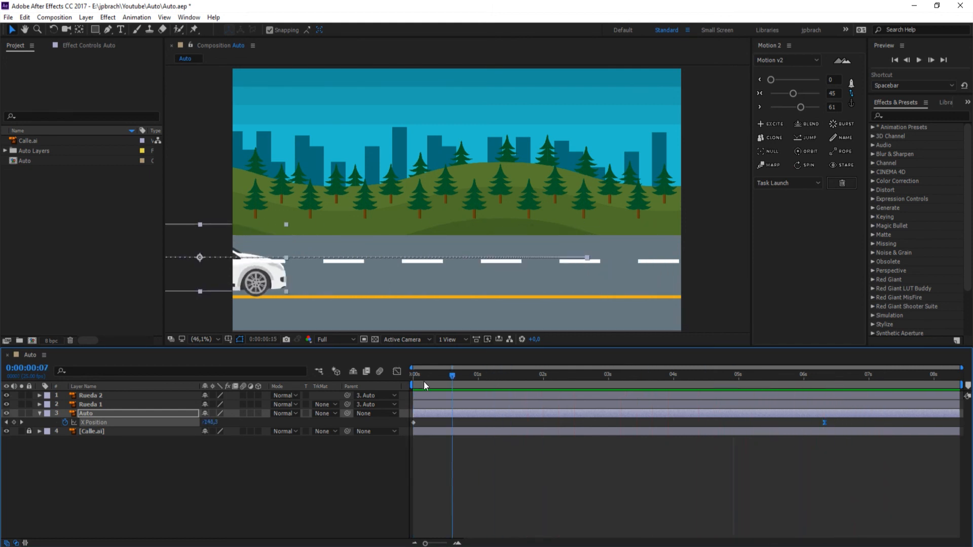
# Scrub through the slow drive to check the wheel rotation, and play it from the first frame
pyautogui.moveTo(876, 459); pyautogui.dragTo(479, 390)
pyautogui.click(306, 473)
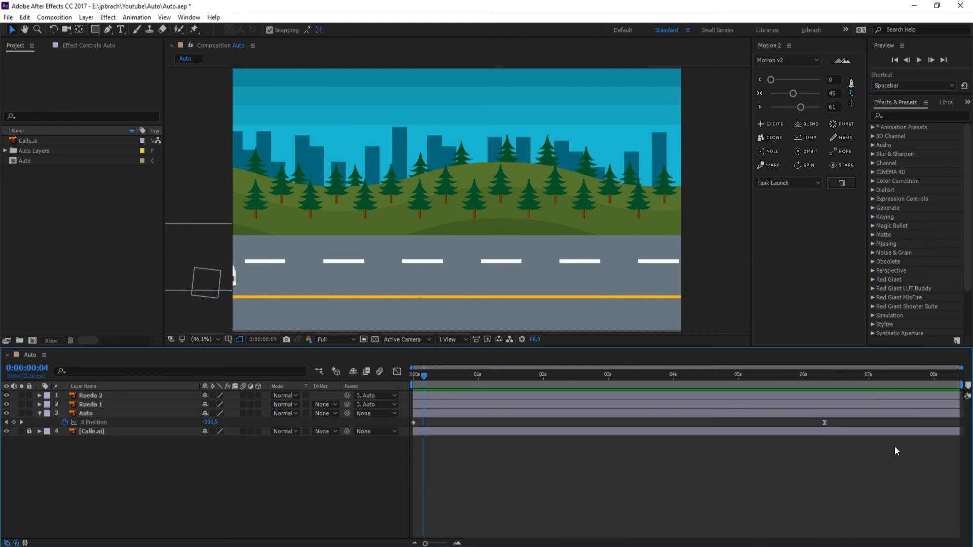
pyautogui.moveTo(904, 446); pyautogui.dragTo(372, 377)
pyautogui.press('space')
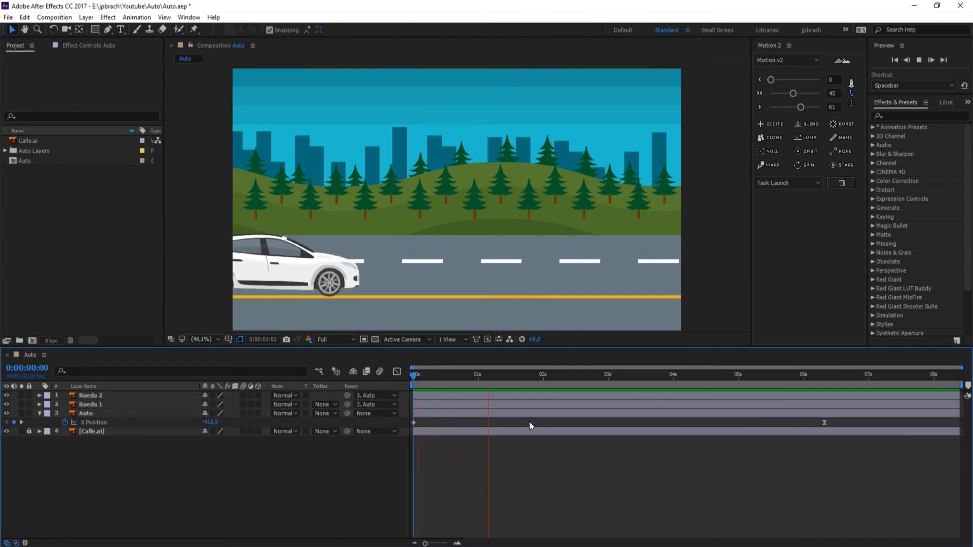
pyautogui.press('space')
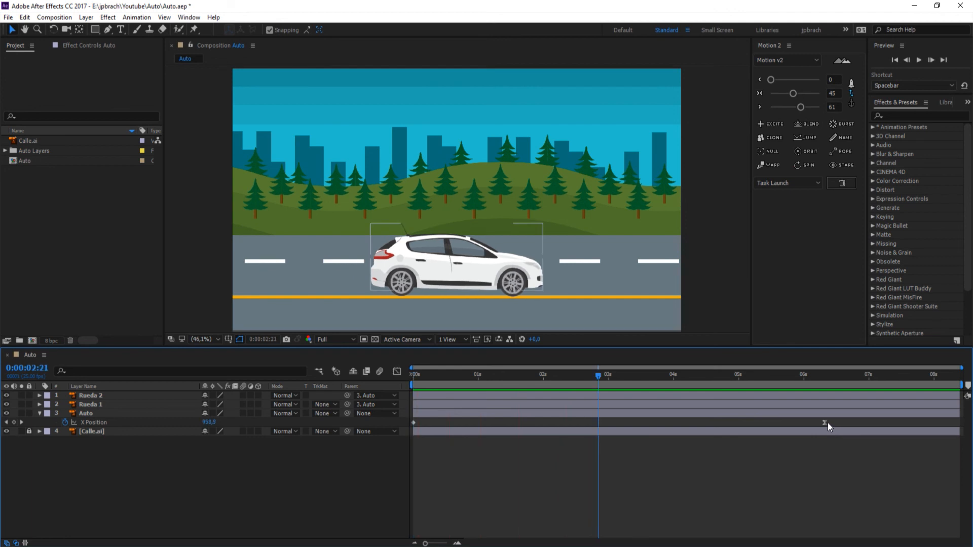
# Move Auto's ending X Position keyframe to just past the 2-second mark and preview the faster drive from the start
pyautogui.click(825, 423)
pyautogui.moveTo(826, 423); pyautogui.dragTo(556, 422)
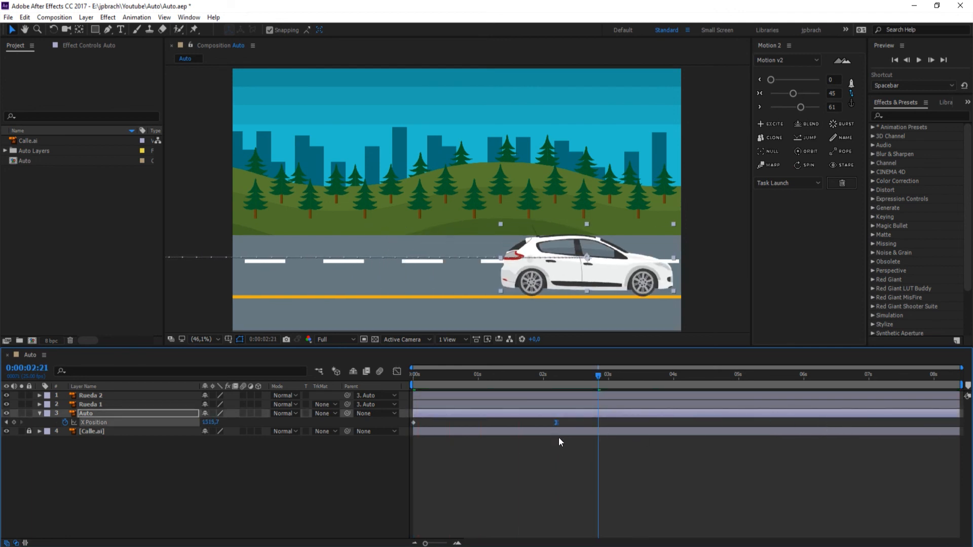
pyautogui.moveTo(530, 378); pyautogui.dragTo(335, 410)
pyautogui.press('space')
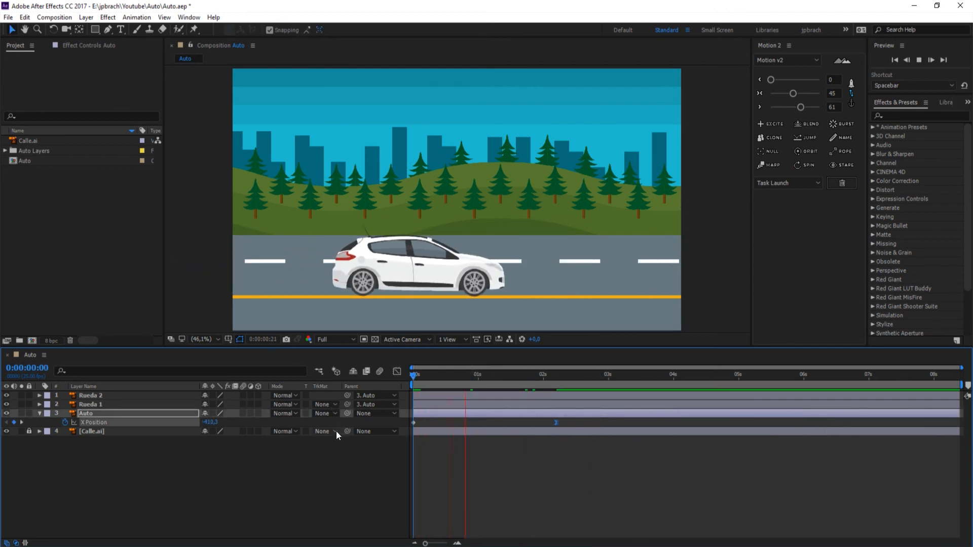
pyautogui.press('space')
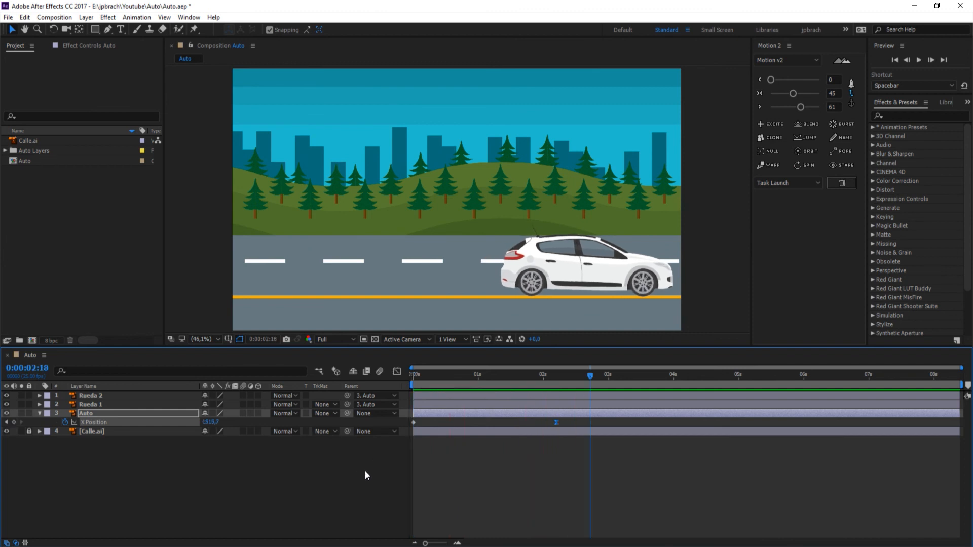
pyautogui.moveTo(431, 375); pyautogui.dragTo(583, 434)
pyautogui.moveTo(627, 462); pyautogui.dragTo(416, 419)
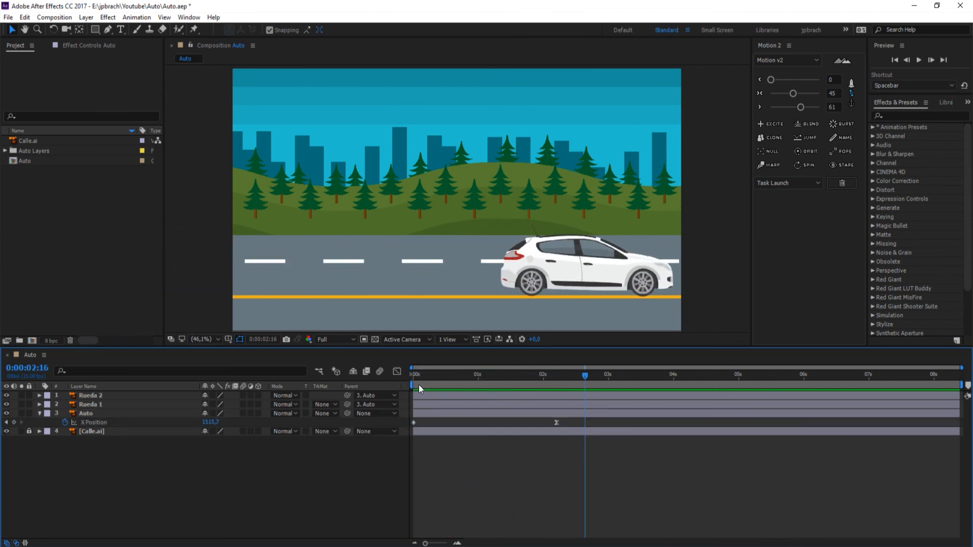
pyautogui.press('space')
# Reveal the expressions on Rueda 2, Rueda 1 and Auto, and scrub the time past the ending keyframe to about 0:00:03:20
pyautogui.press('e')
pyautogui.press('e')
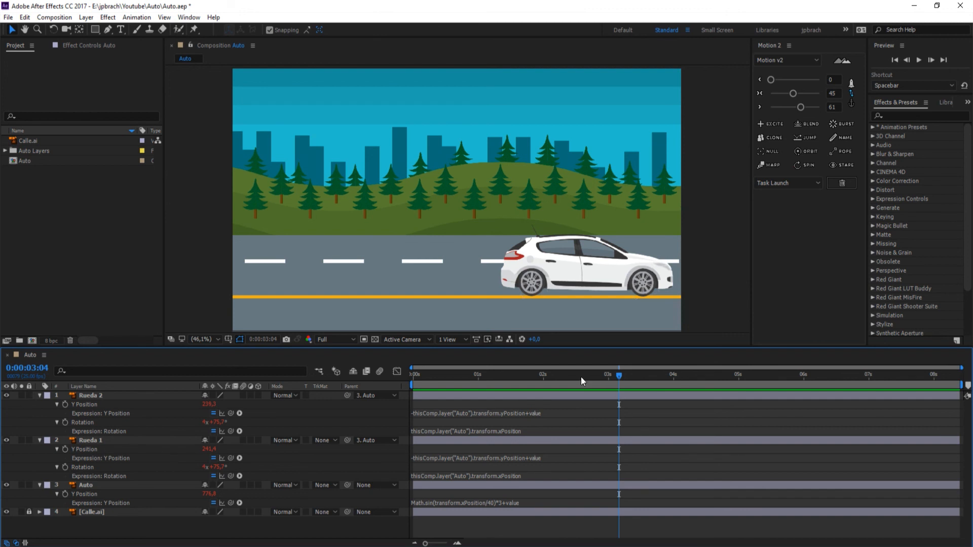
pyautogui.moveTo(558, 381); pyautogui.dragTo(659, 394)
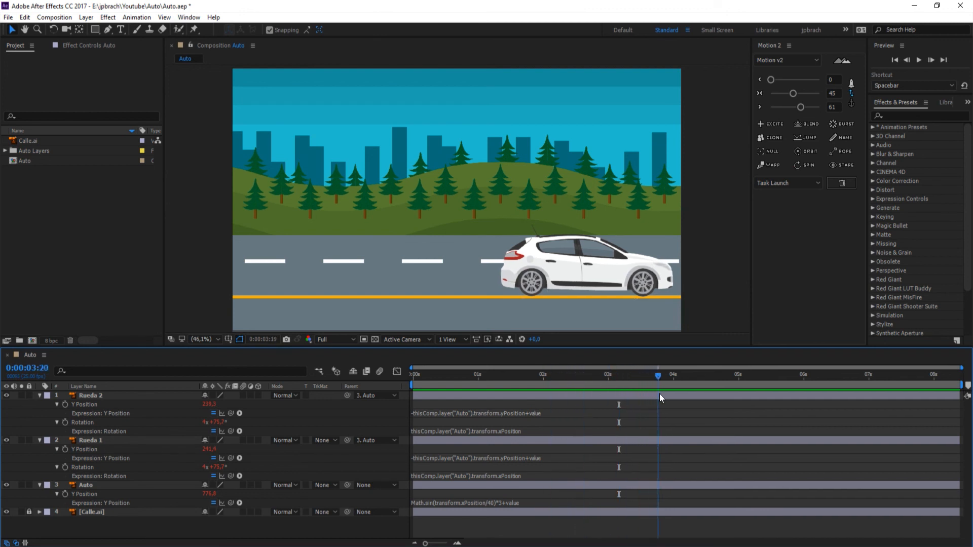